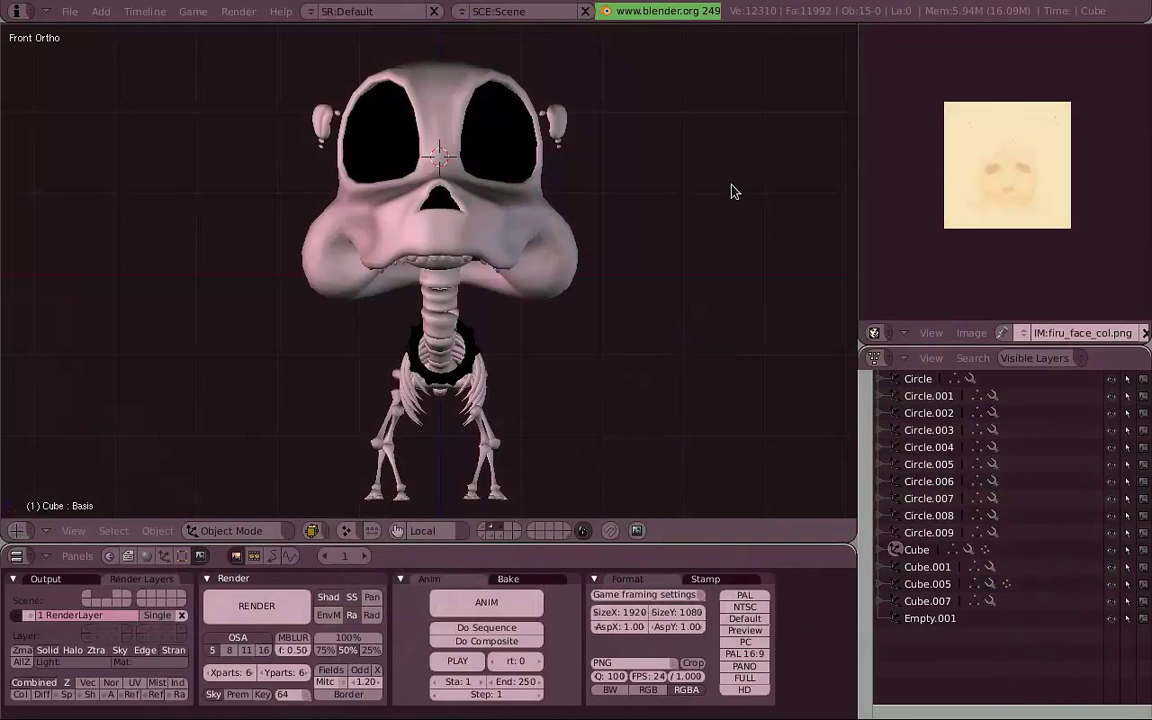
# Step: Look at the dog from the side view, then return to the front view
pyautogui.press('KP_3')
pyautogui.scroll(-2, 745, 188)
pyautogui.scroll(-1, 752, 190)
pyautogui.scroll(3, 485, 364)
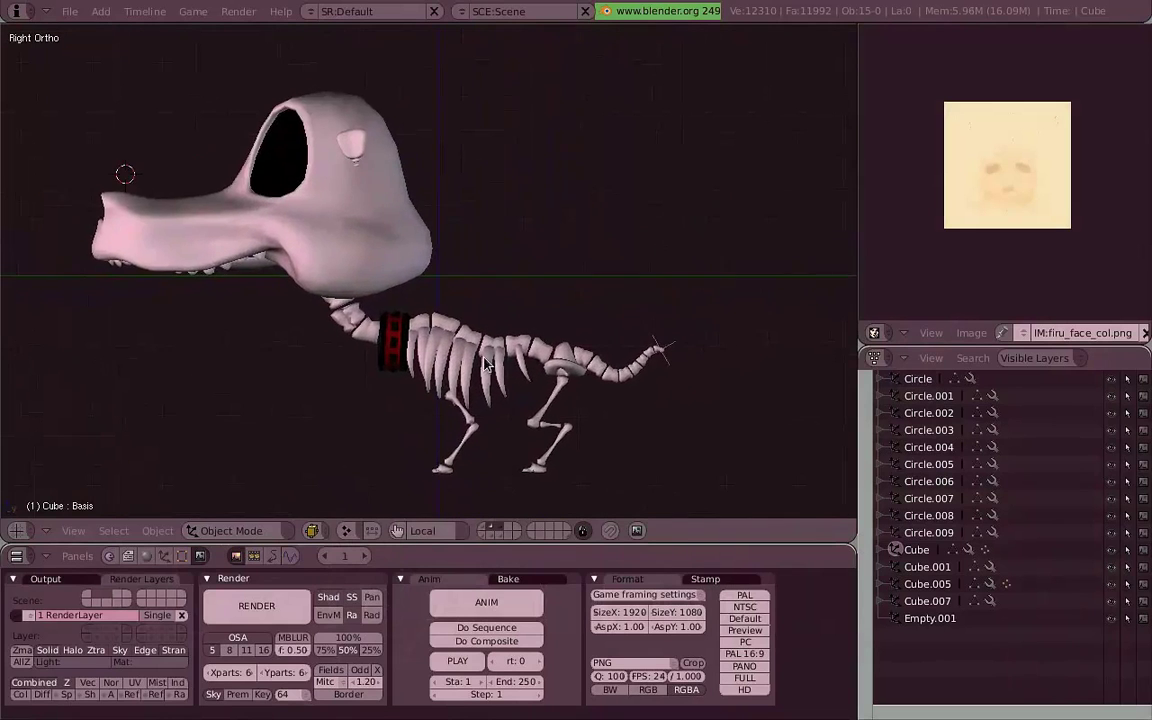
pyautogui.press('KP_1')
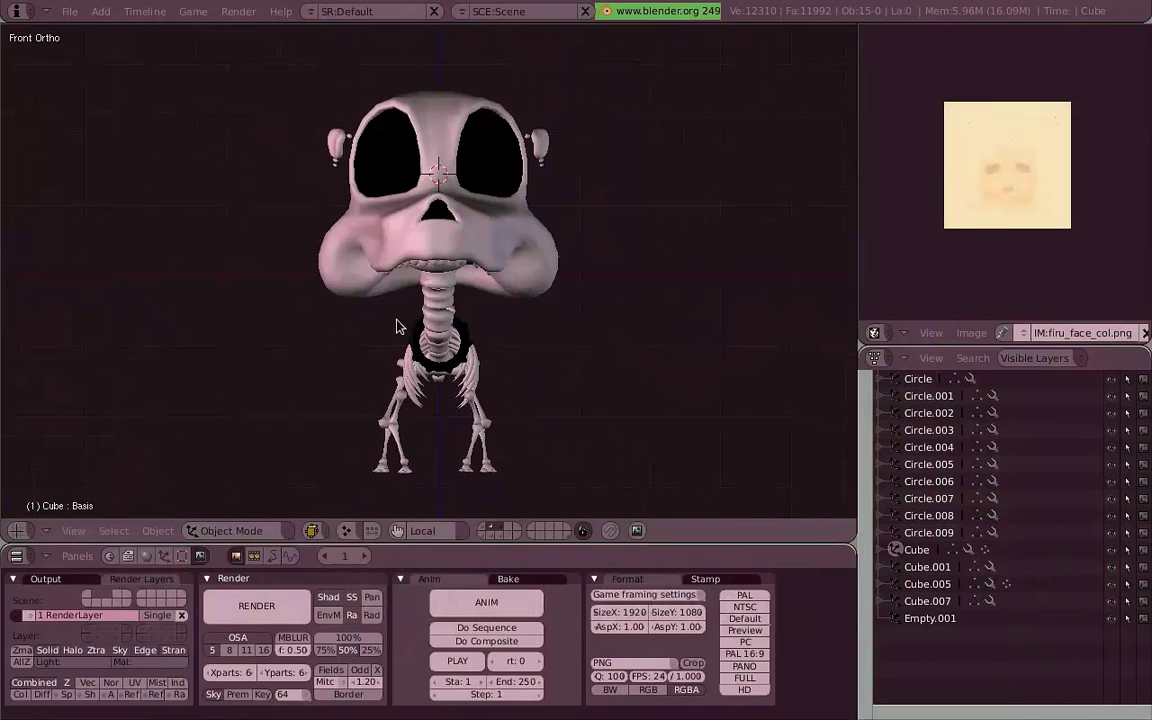
pyautogui.scroll(2, 538, 281)
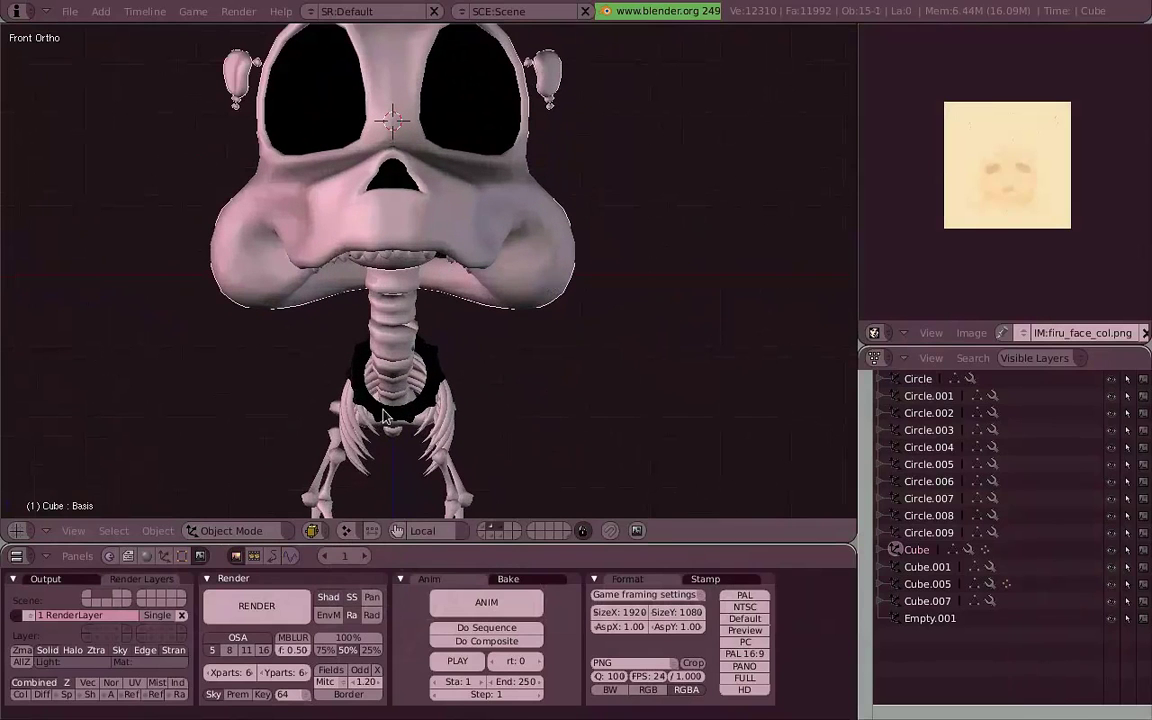
# Step: Show the head mesh's Editing (F9) panels enlarged and turn on the facial rig layer
pyautogui.click(183, 556)
pyautogui.moveTo(335, 555); pyautogui.dragTo(335, 453)
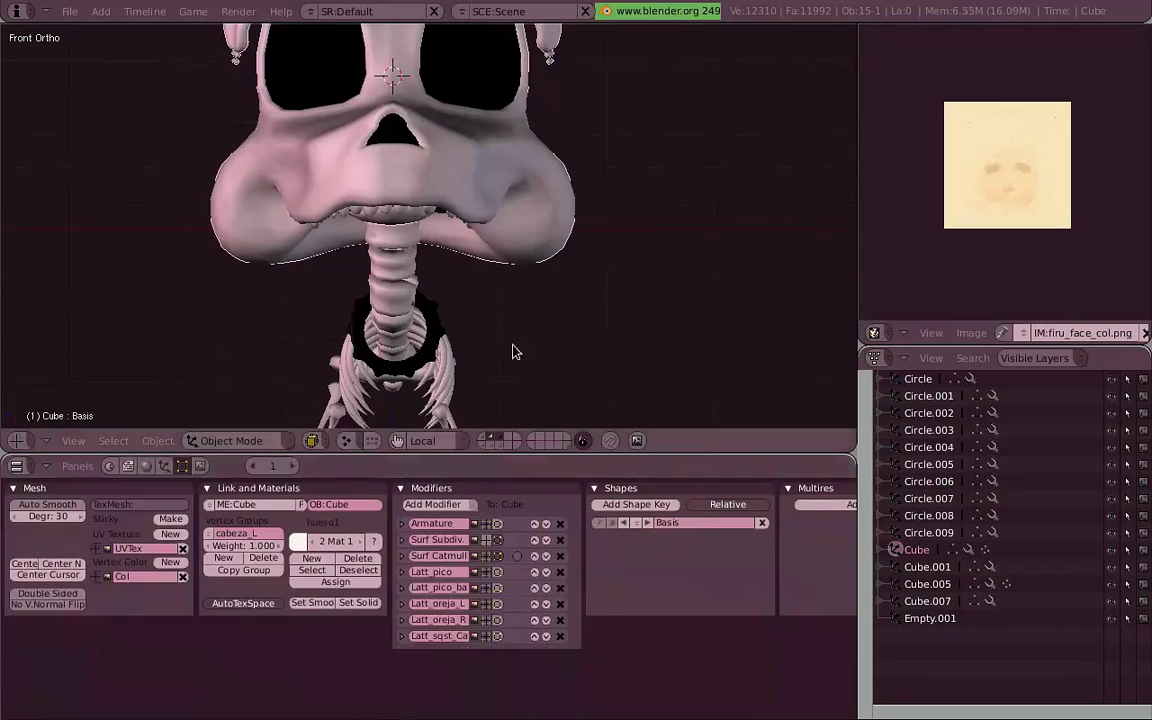
pyautogui.scroll(2, 640, 250)
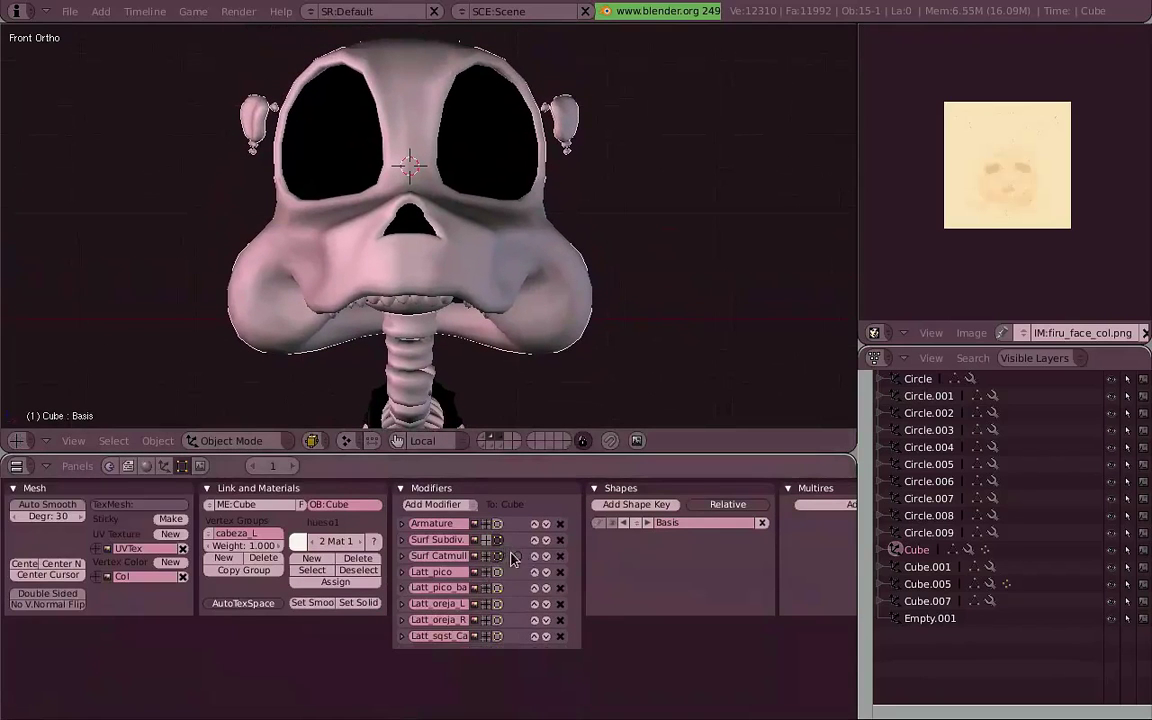
pyautogui.keyDown('ctrl'); pyautogui.scroll(1, 510, 558); pyautogui.keyUp('ctrl')
pyautogui.keyDown('ctrl'); pyautogui.scroll(1, 500, 565); pyautogui.keyUp('ctrl')
pyautogui.keyDown('ctrl'); pyautogui.scroll(1, 480, 580); pyautogui.keyUp('ctrl')
pyautogui.keyDown('ctrl'); pyautogui.scroll(1, 465, 595); pyautogui.keyUp('ctrl')
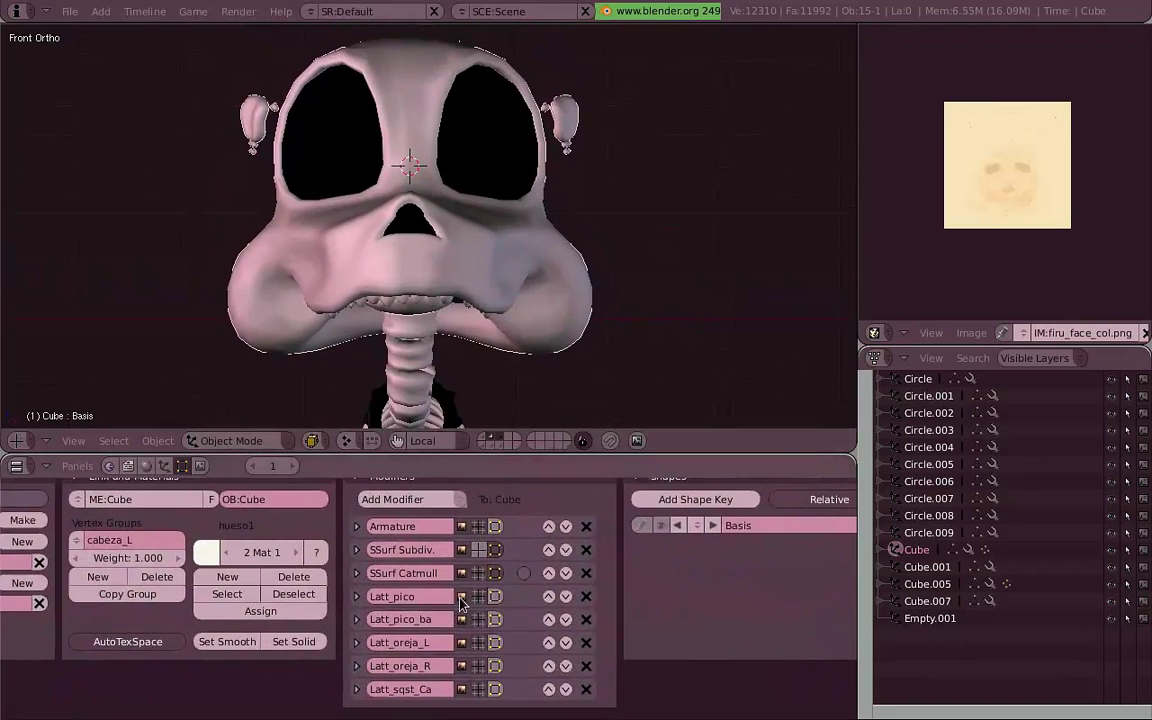
pyautogui.click(492, 440)
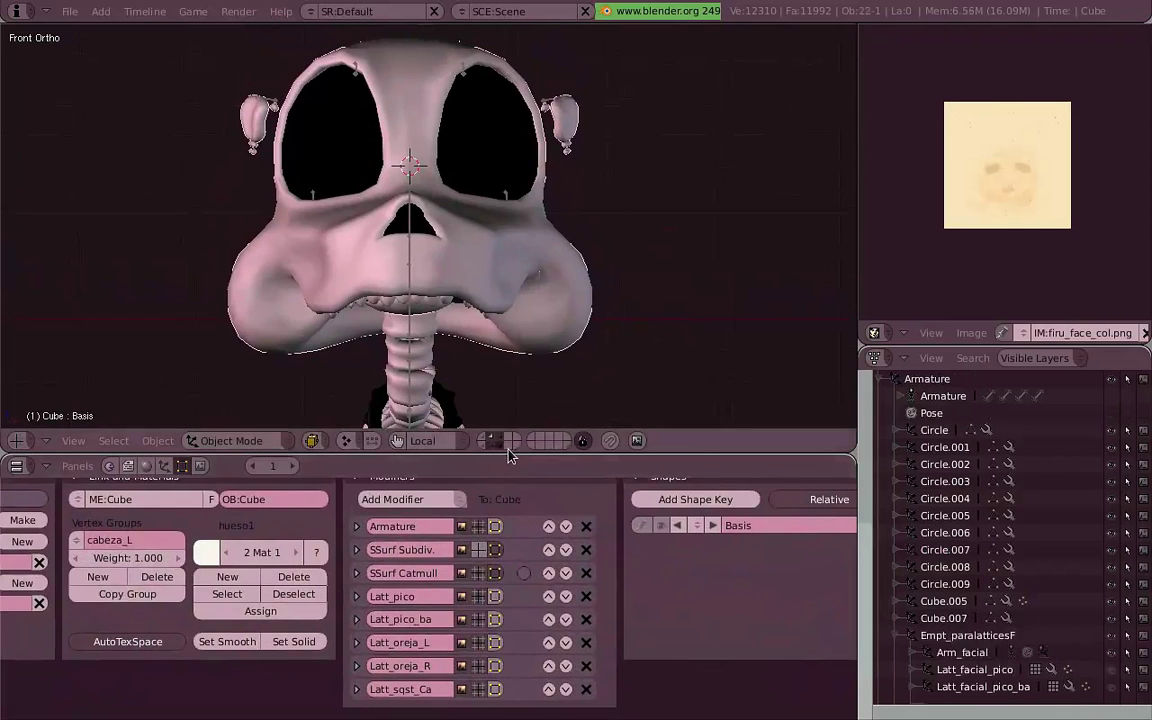
# Step: Pose the Arm_facial rig's eyelid bones to narrow the eyes
pyautogui.rightClick(516, 205)
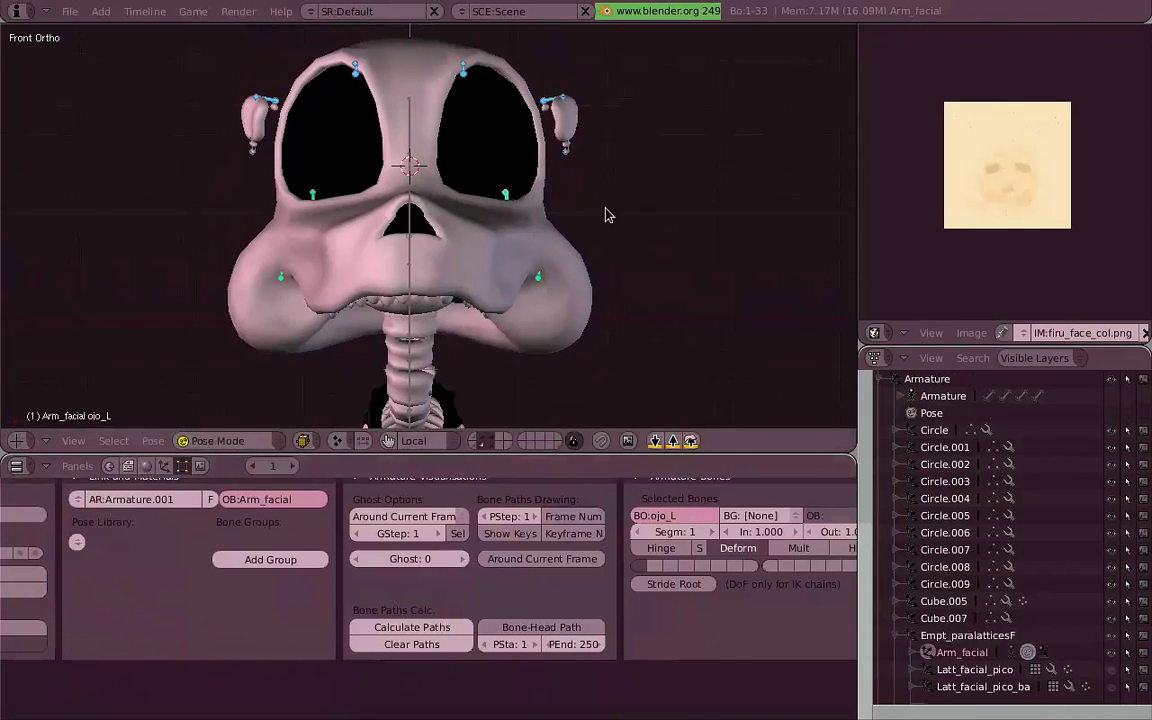
pyautogui.press('g')
pyautogui.click(679, 272)
pyautogui.keyDown('shift'); pyautogui.rightClick(331, 245); pyautogui.keyUp('shift')
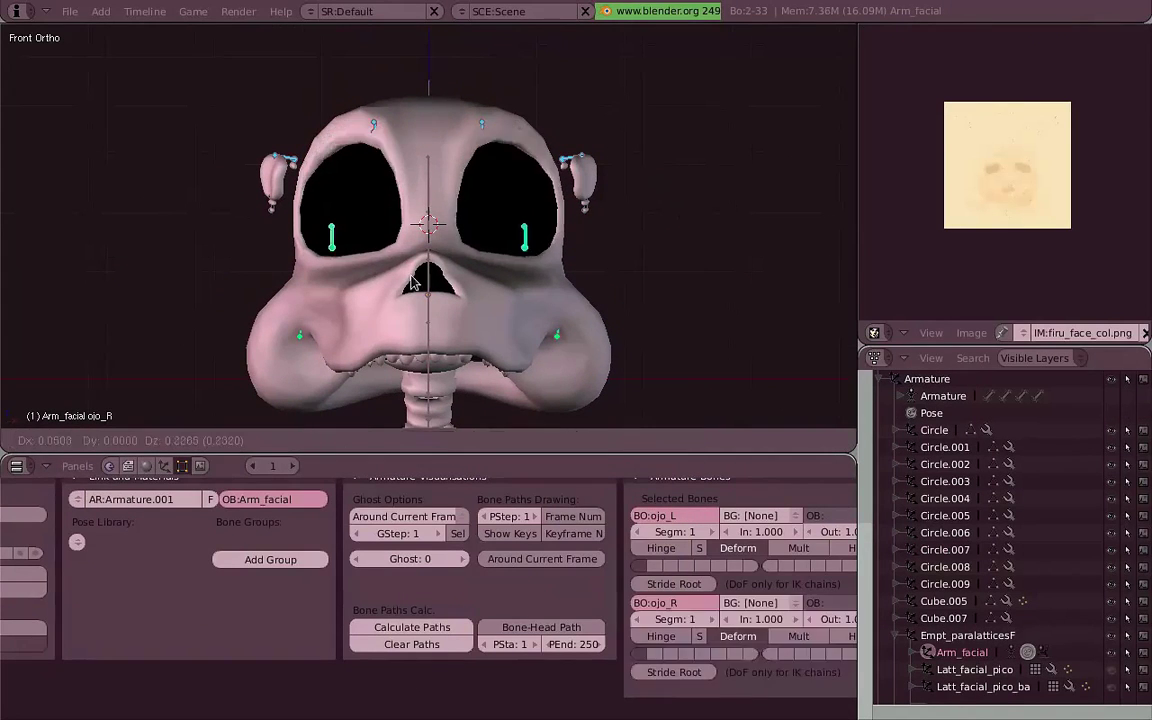
pyautogui.press('g')
pyautogui.rightClick(331, 210)
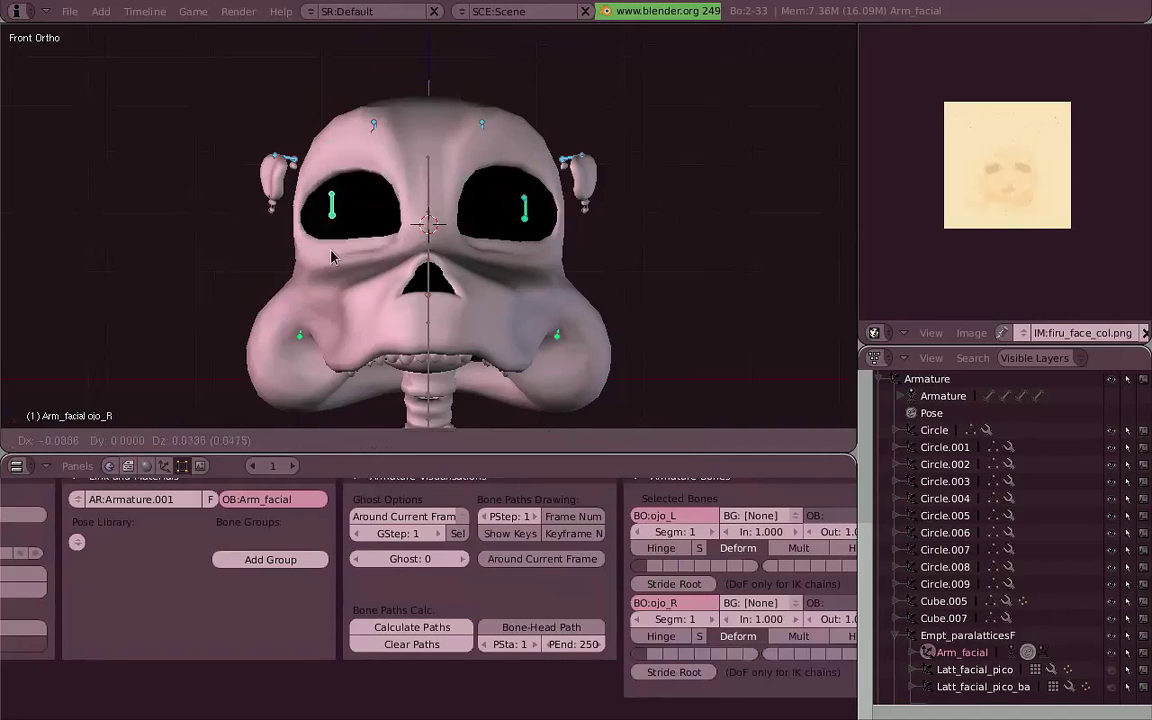
pyautogui.press('g')
pyautogui.click(345, 262)
# Step: Lower the brow bones, including cejas_L, and reshape the ojo_L eyelid for an angry look
pyautogui.rightClick(523, 205)
pyautogui.press('g')
pyautogui.rightClick(373, 128)
pyautogui.press('g')
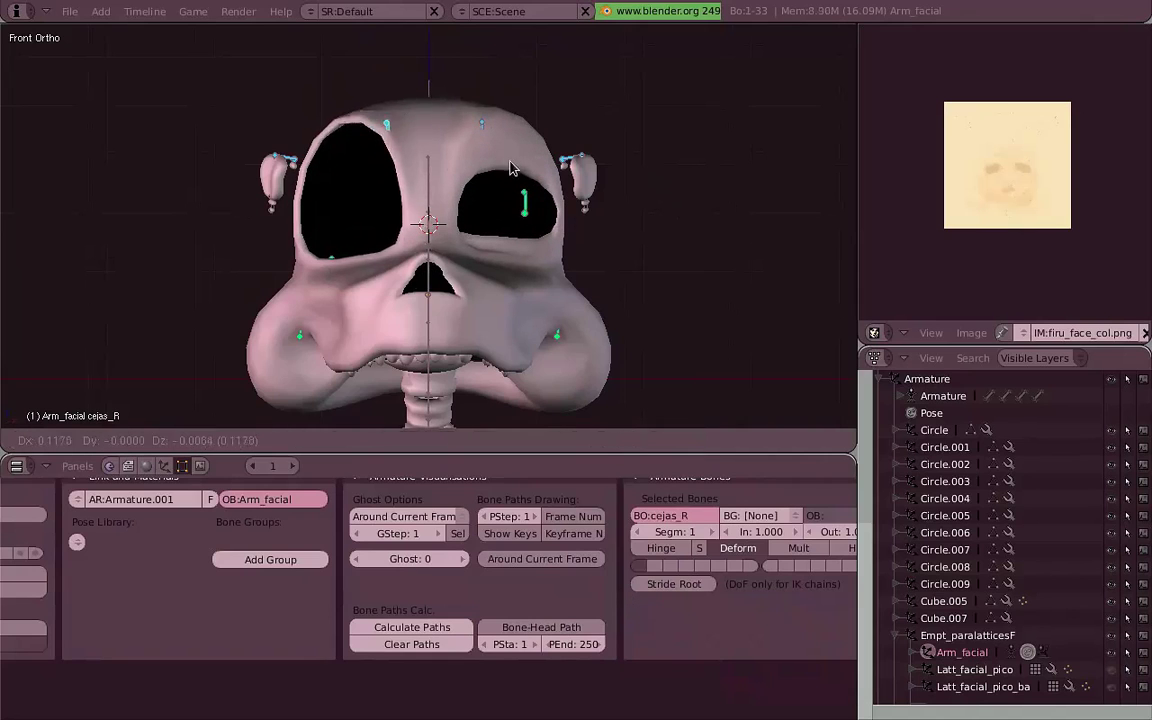
pyautogui.click(476, 138)
pyautogui.rightClick(481, 124)
pyautogui.press('g')
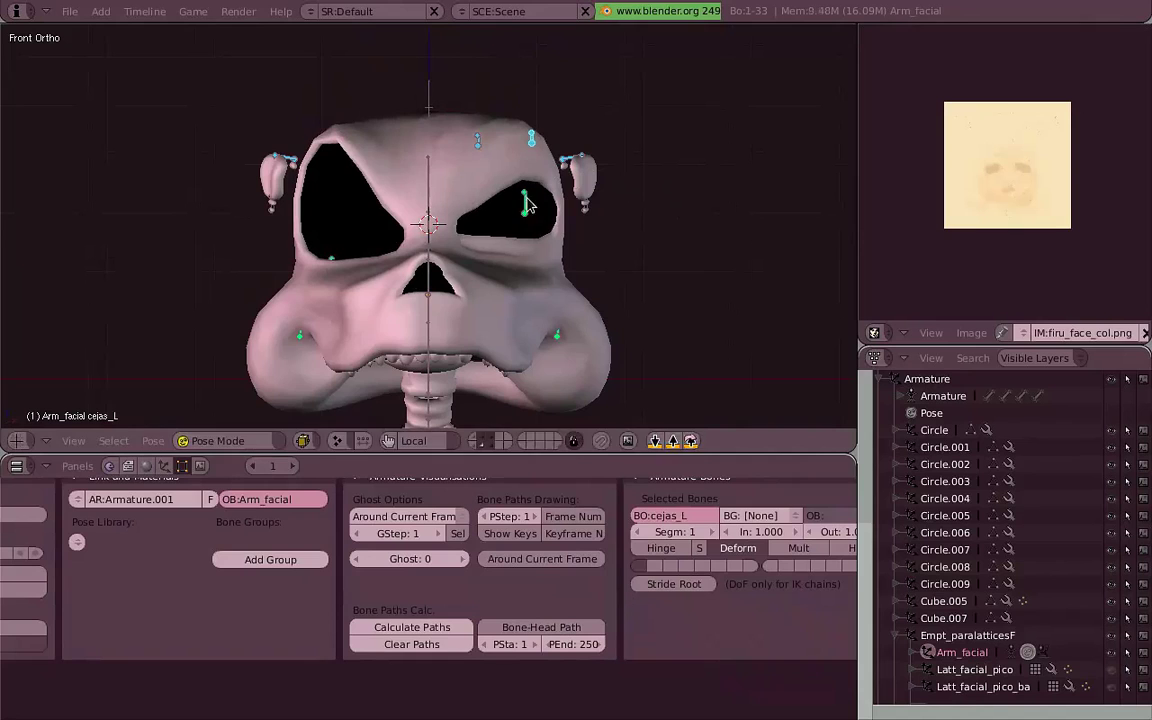
pyautogui.rightClick(527, 205)
pyautogui.press('g')
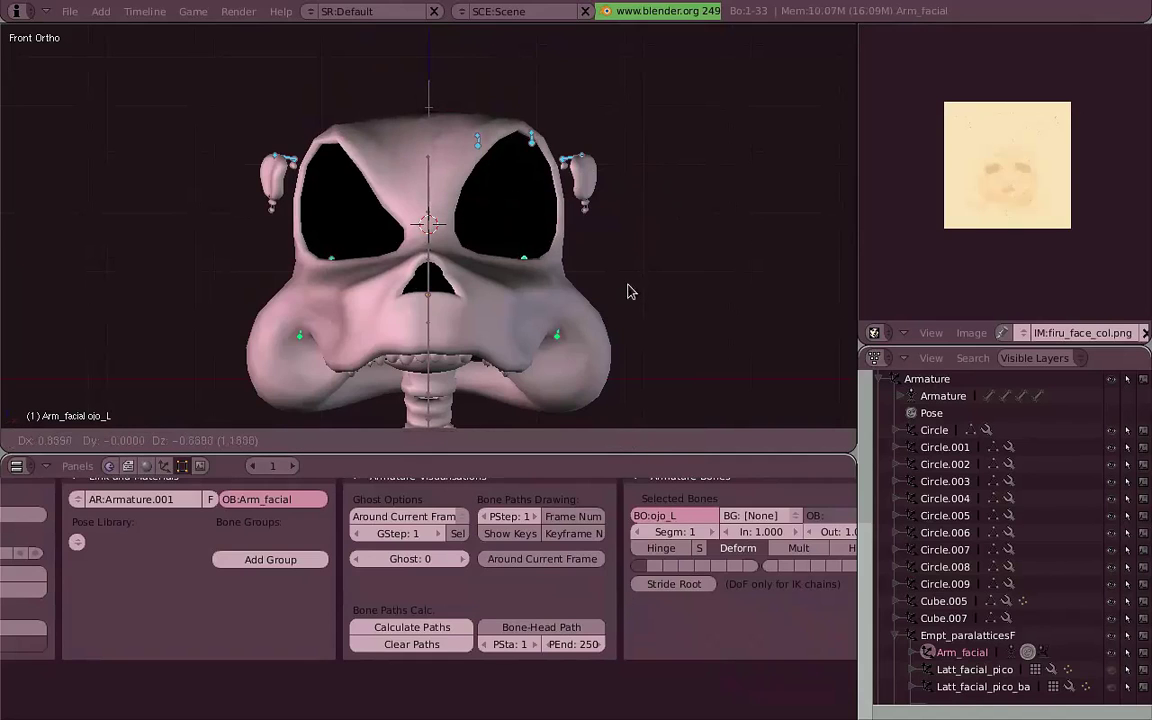
# Step: Select mouth-corner bones boca_L and boca_R and try rotating them around another pivot
pyautogui.rightClick(303, 336)
pyautogui.keyDown('shift'); pyautogui.rightClick(558, 337); pyautogui.keyUp('shift')
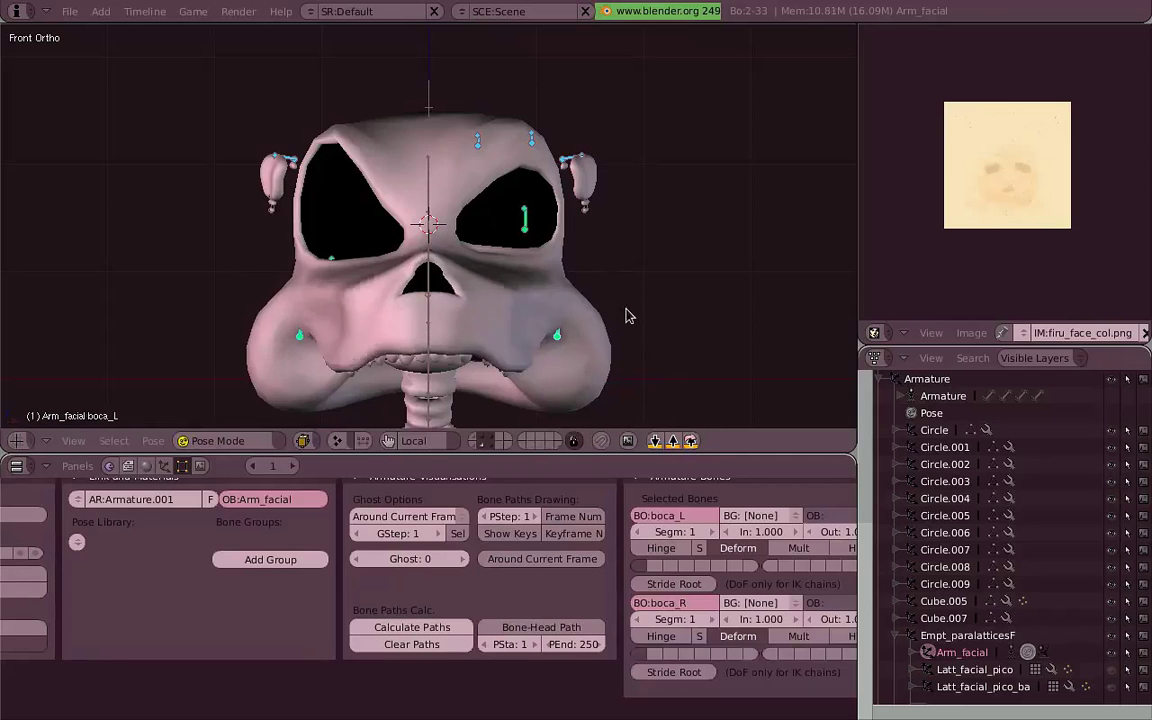
pyautogui.press('z')
pyautogui.click(337, 440)
pyautogui.click(373, 402)
pyautogui.press('r')
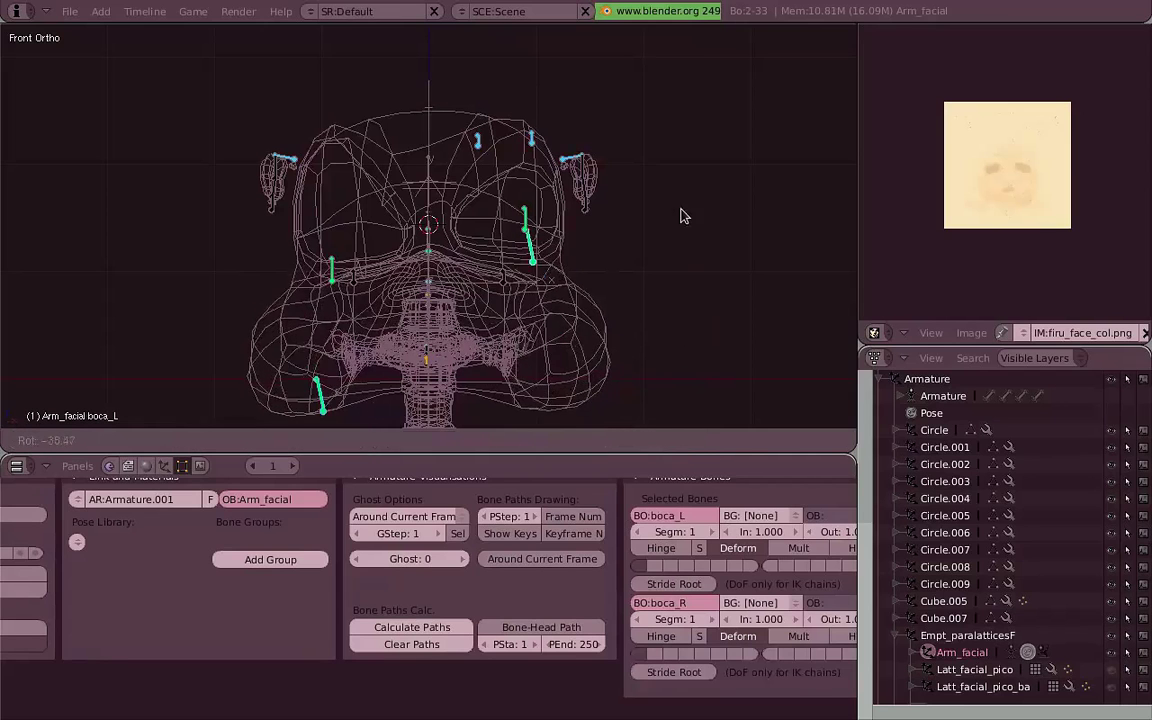
pyautogui.press('z')
pyautogui.press('Escape')
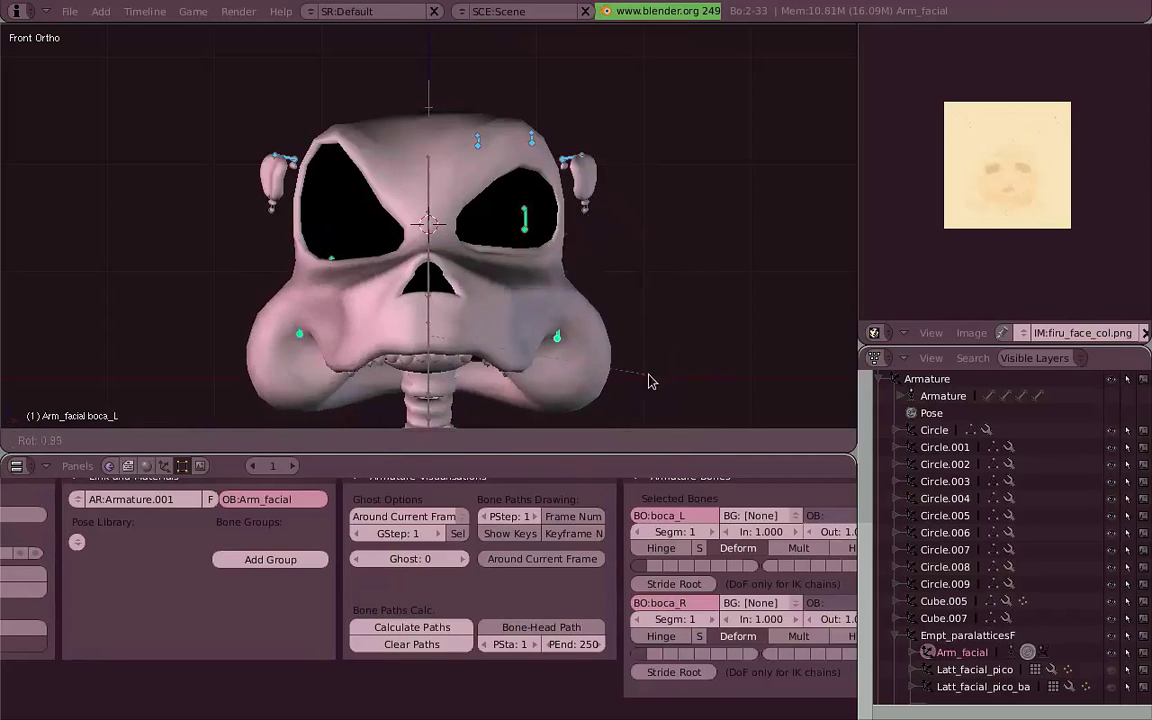
# Step: Pull the mouth corners down from a new pivot point so the teeth show
pyautogui.press('z')
pyautogui.click(340, 443)
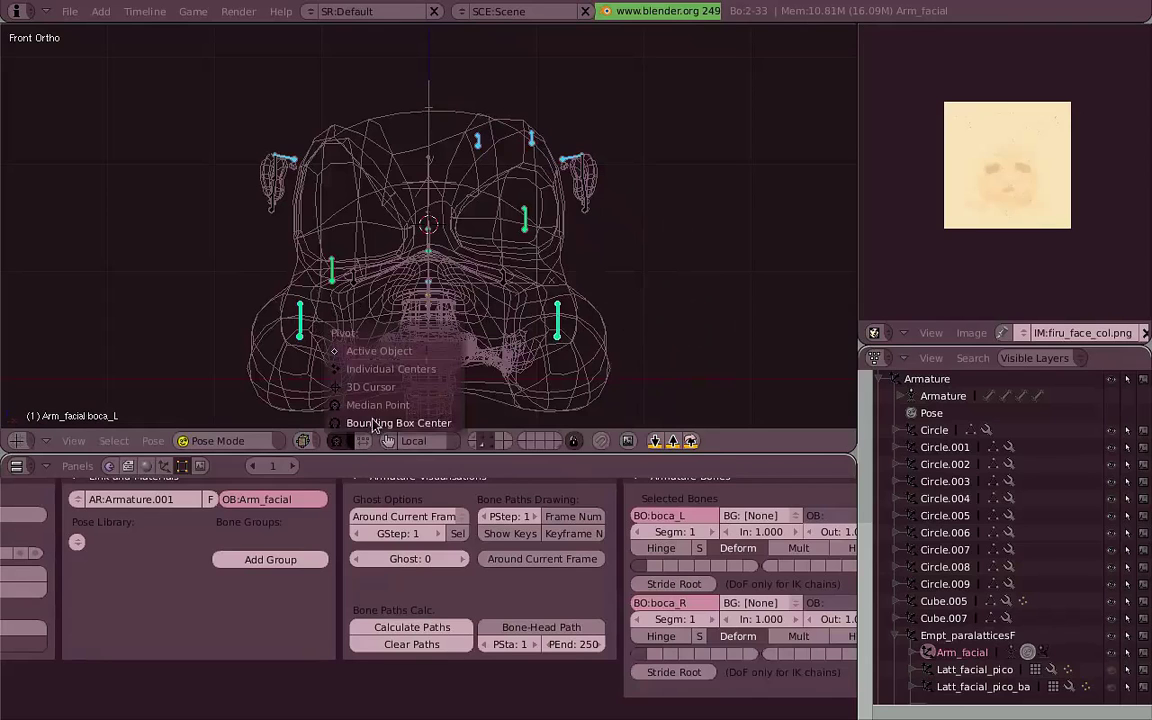
pyautogui.click(379, 387)
pyautogui.press('z')
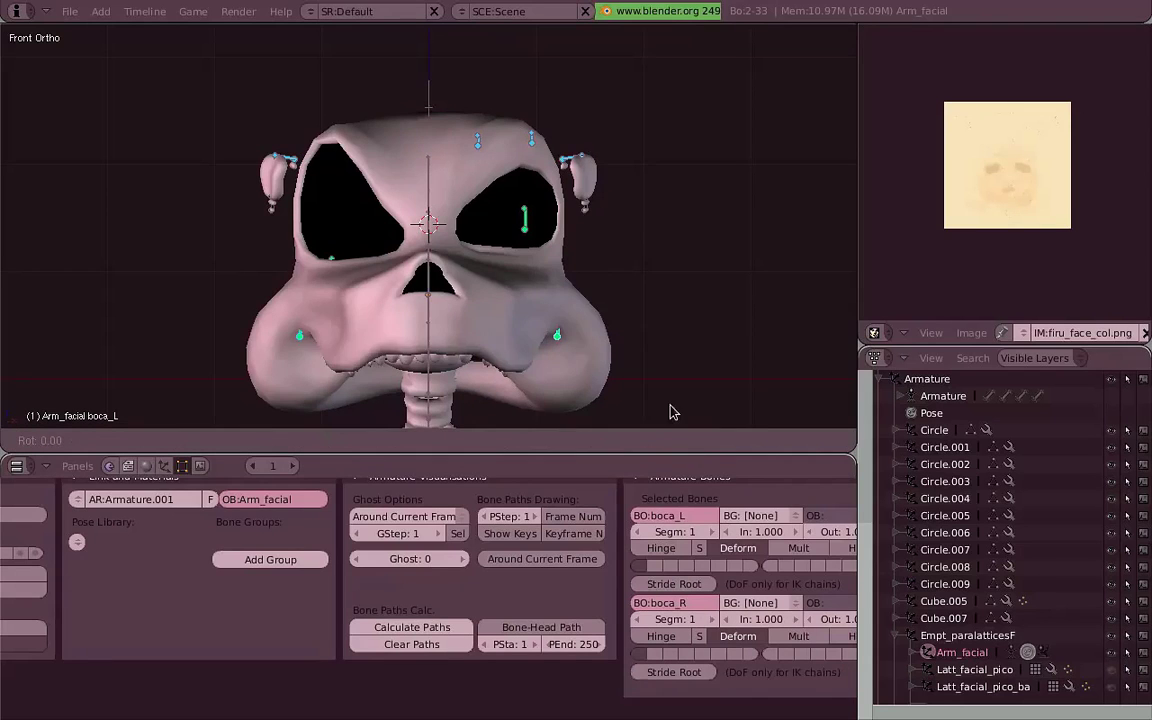
pyautogui.press('g')
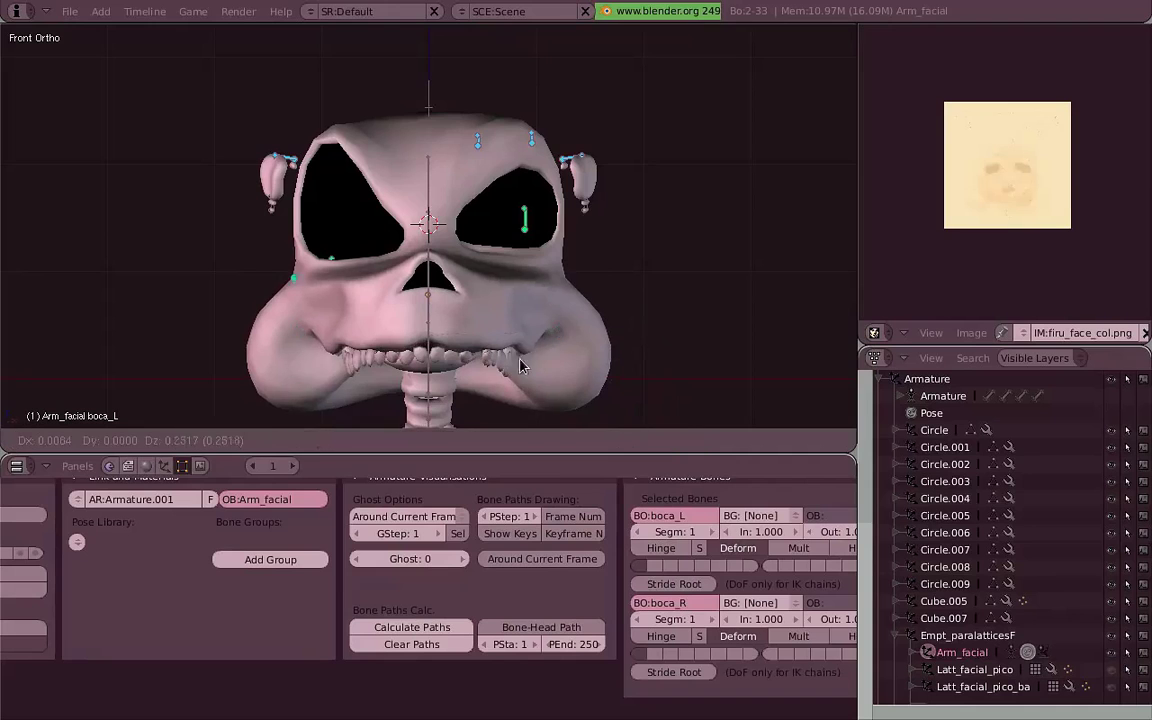
pyautogui.press('KP_3')
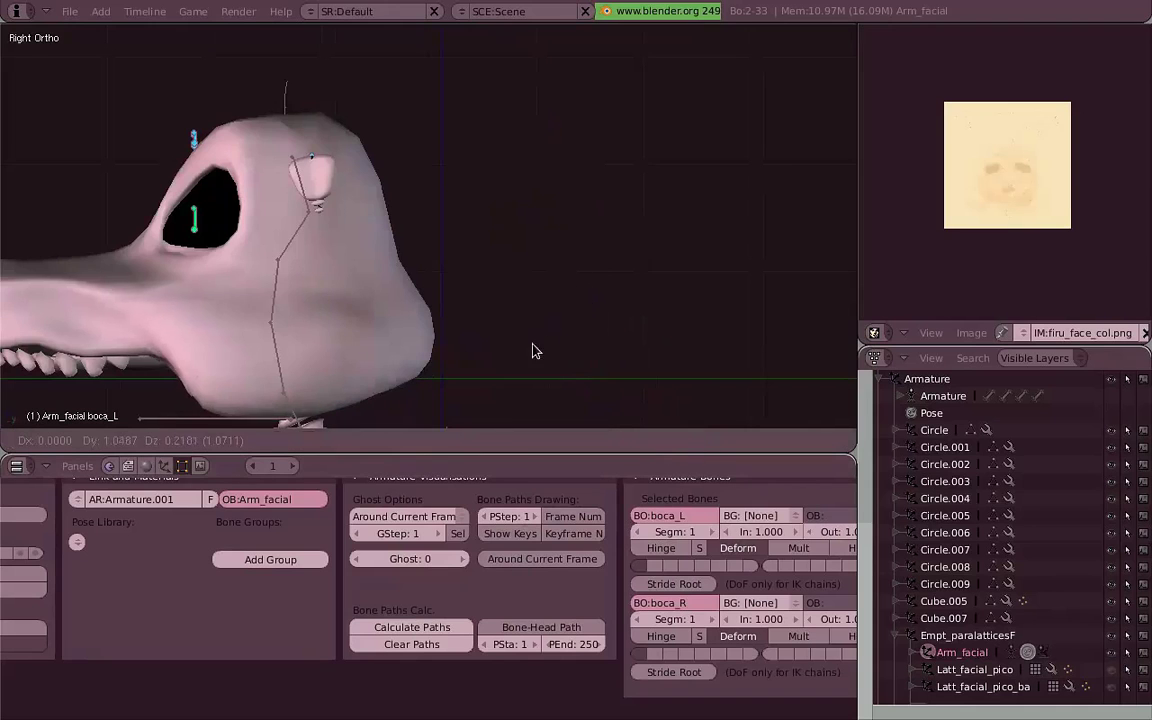
pyautogui.moveTo(771, 224); pyautogui.dragTo(595, 307, button='middle')
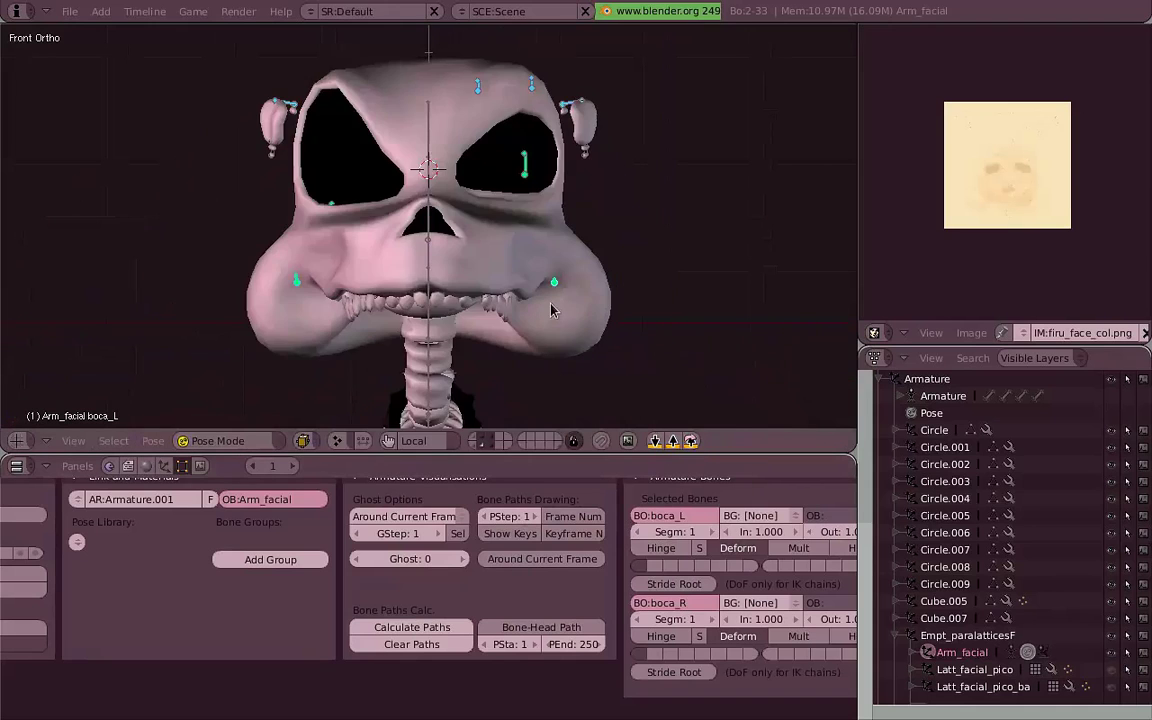
# Step: Bend snout bone hocico_4 upward in side view
pyautogui.press('KP_3')
pyautogui.rightClick(452, 303)
pyautogui.moveTo(452, 303); pyautogui.dragTo(386, 275, button='middle')
pyautogui.press('KP_3')
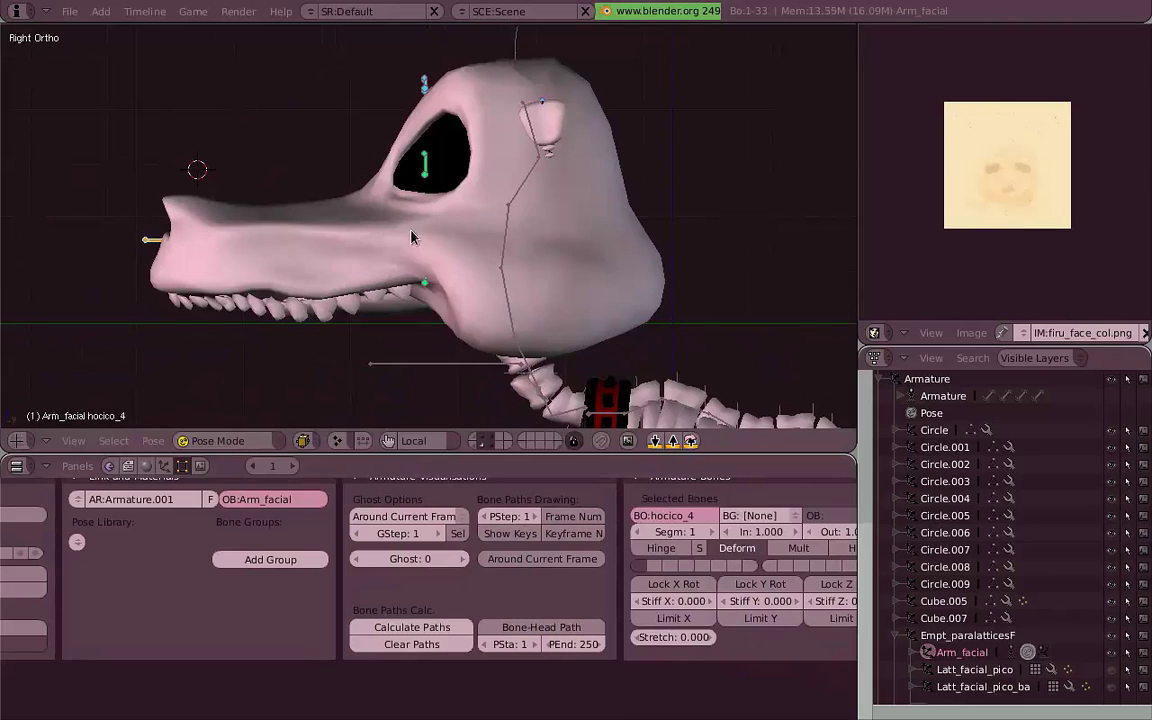
pyautogui.press('g')
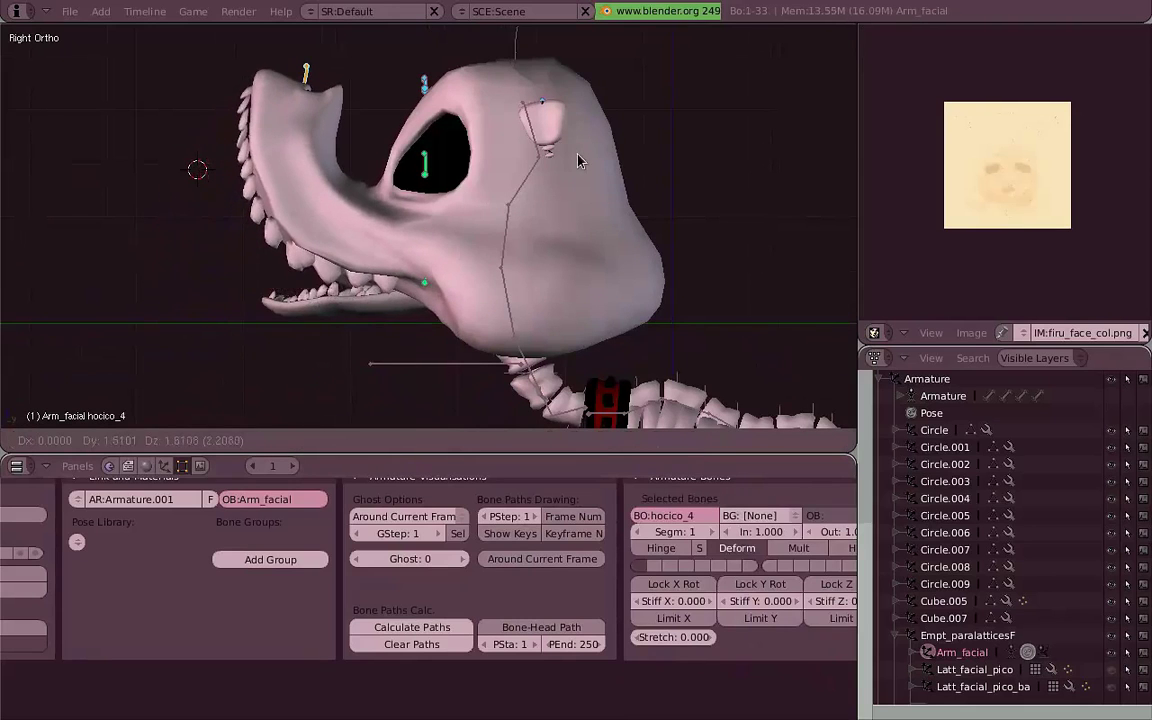
pyautogui.click(591, 163)
# Step: Raise the lower jaw bone in wireframe view and try moving another jaw bone
pyautogui.press('z')
pyautogui.press('g')
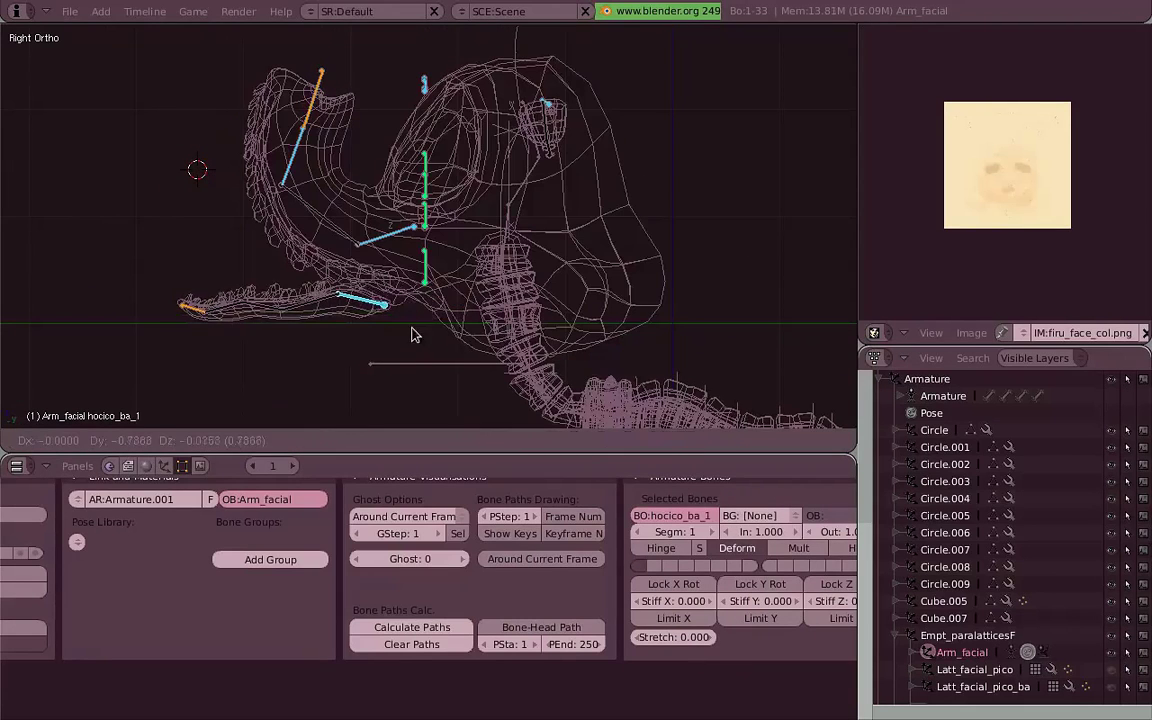
pyautogui.click(400, 300)
pyautogui.rightClick(222, 172)
pyautogui.press('g')
pyautogui.rightClick(321, 265)
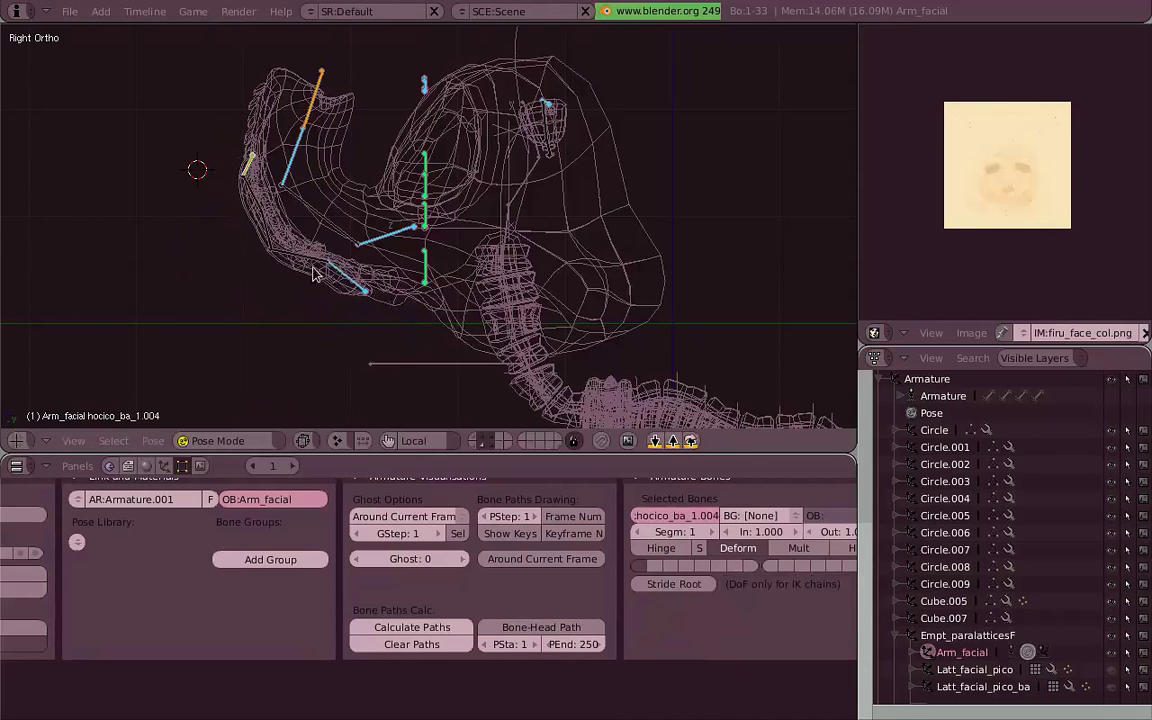
pyautogui.press('z')
# Step: Select jaw bone hocico_ba_1, inspect the head from several angles, and clear the selection
pyautogui.rightClick(347, 290)
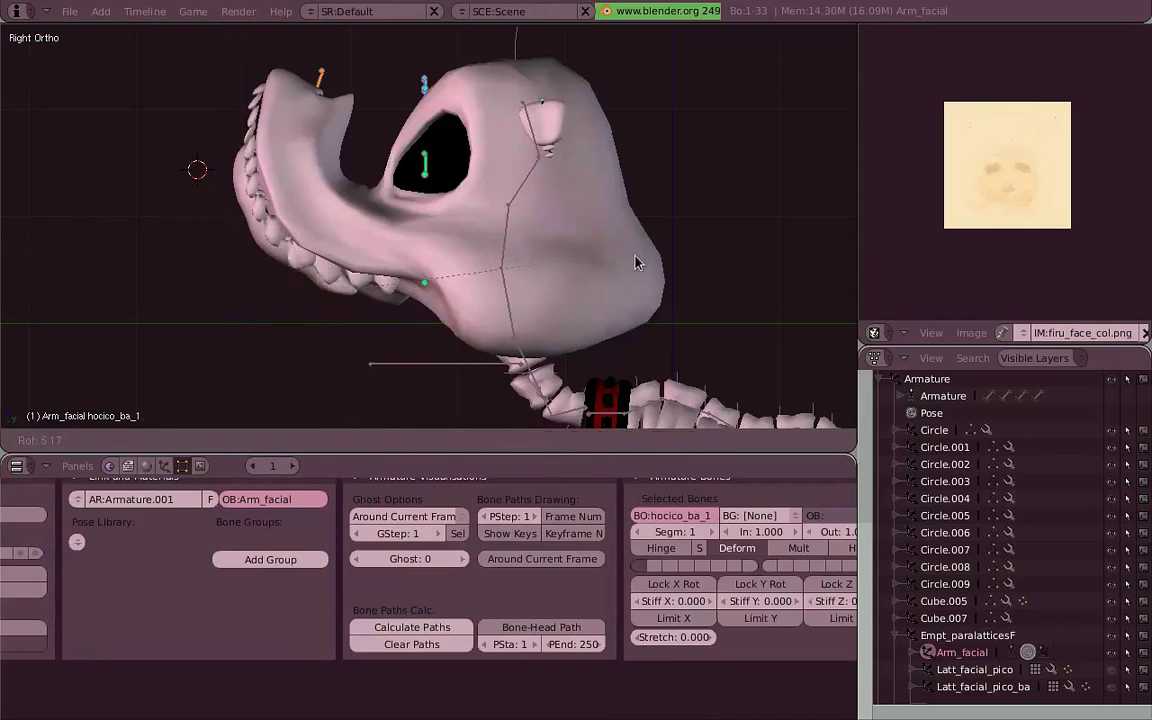
pyautogui.moveTo(413, 282); pyautogui.dragTo(658, 246, button='middle')
pyautogui.press('KP_3')
pyautogui.press('KP_1')
pyautogui.press('a')
pyautogui.press('KP_3')
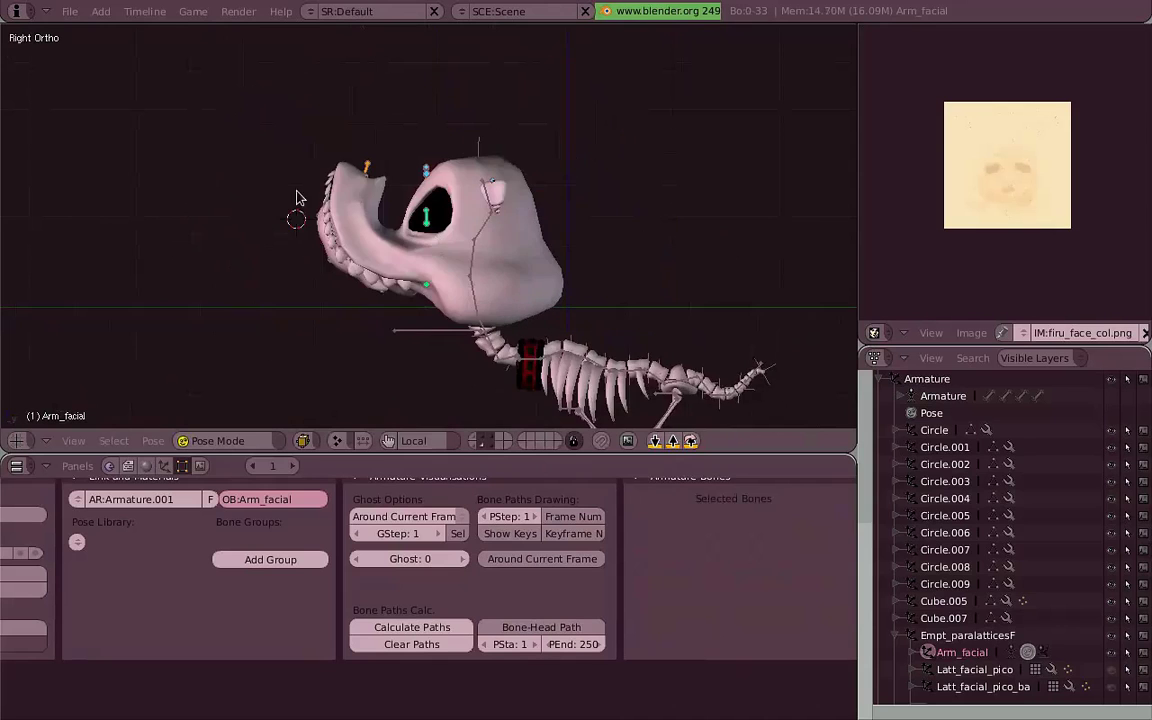
# Step: Add a plane, scale it up and extrude it along its normal
pyautogui.press('KP_1')
pyautogui.press('space')
pyautogui.click(535, 221)
pyautogui.press('s')
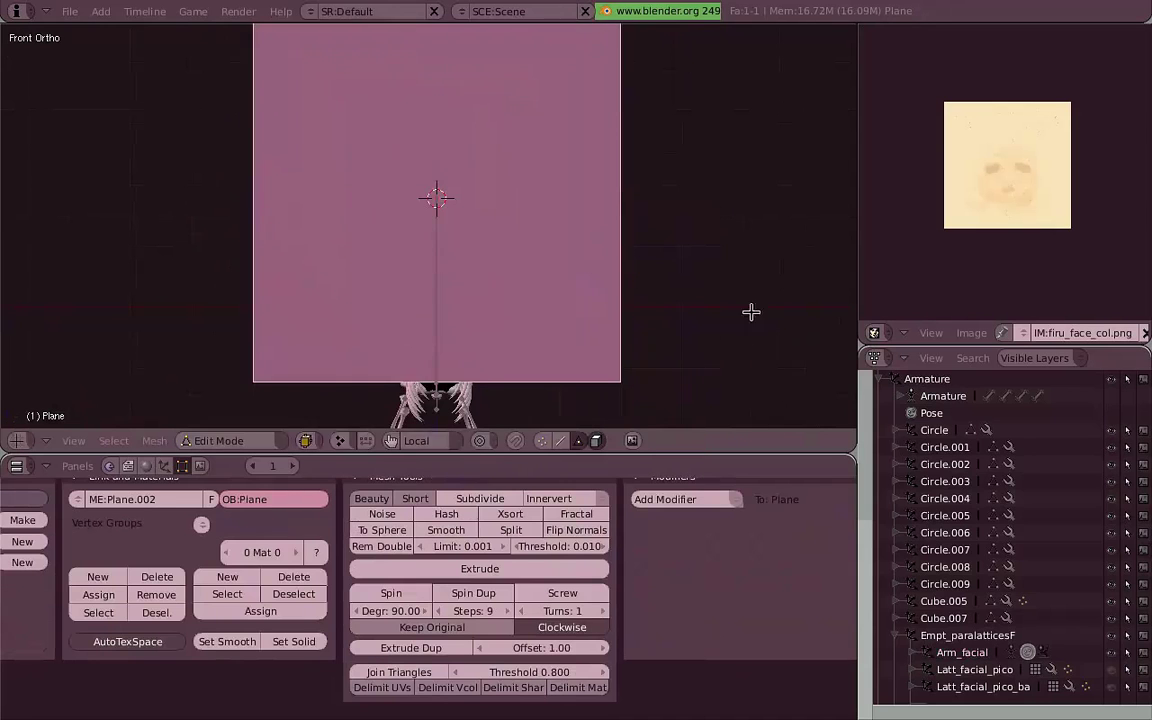
pyautogui.press('KP_3')
pyautogui.press('e')
pyautogui.press('Tab')
# Step: Move the extruded plane beside the skull, then select and delete it
pyautogui.moveTo(437, 262); pyautogui.dragTo(310, 338, button='middle')
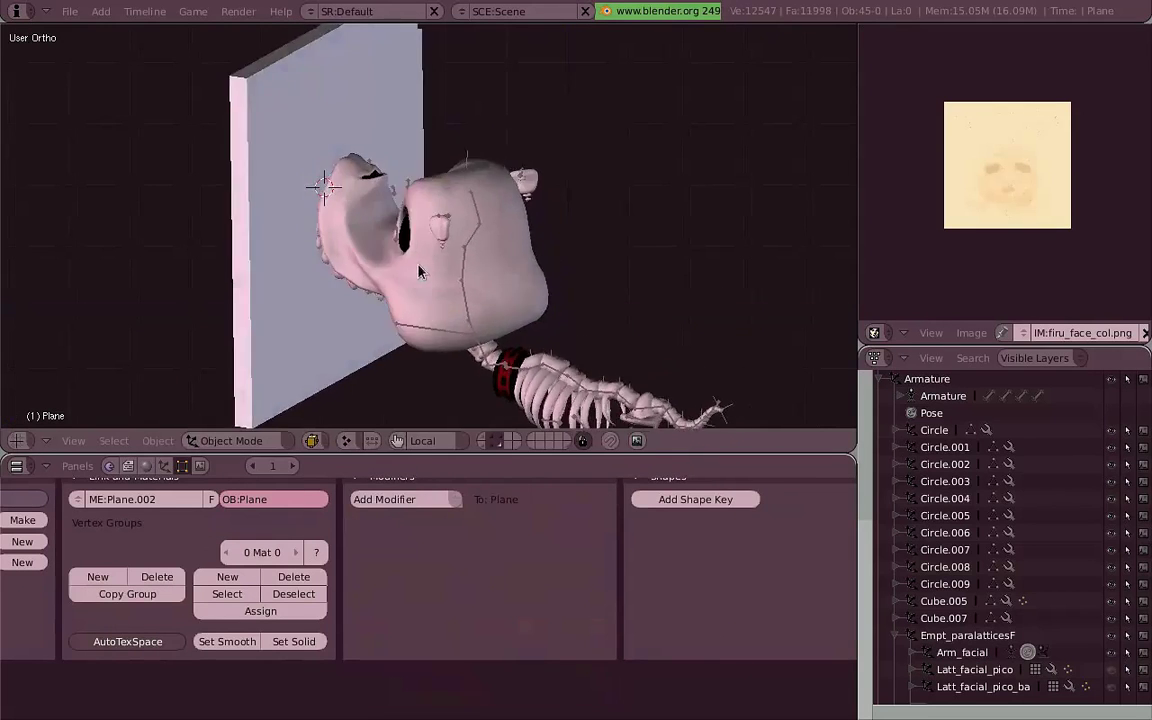
pyautogui.press('g')
pyautogui.click(299, 284)
pyautogui.moveTo(299, 284); pyautogui.dragTo(596, 350, button='middle')
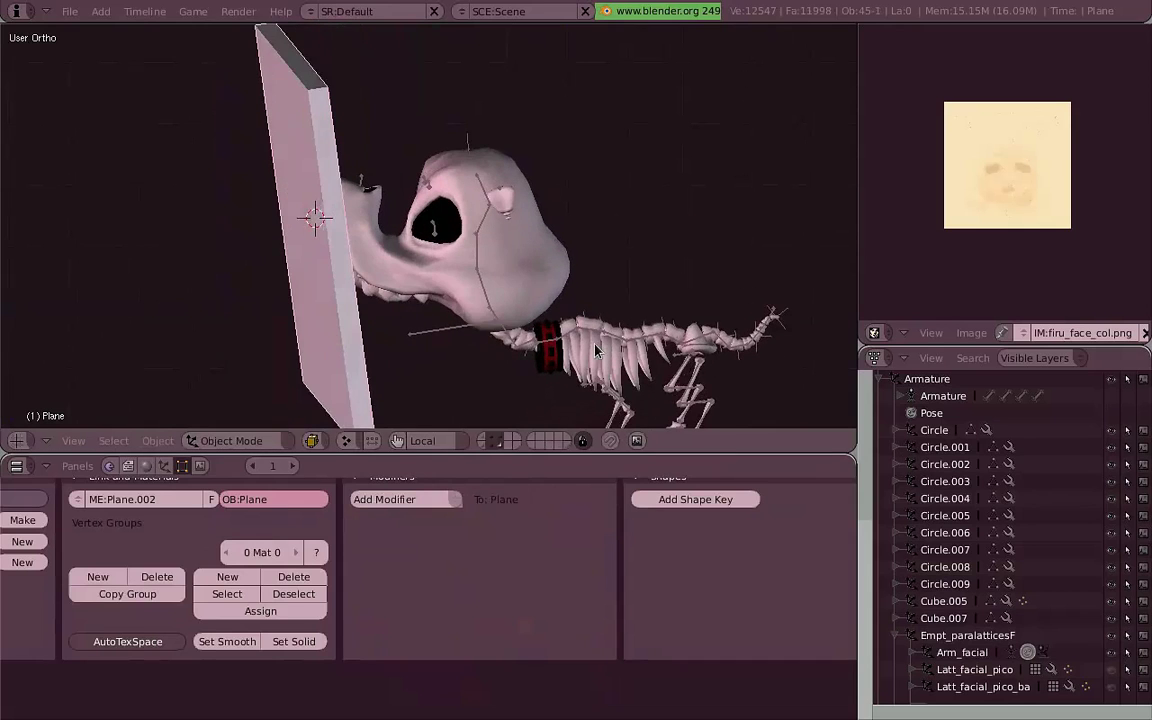
pyautogui.click(487, 338)
pyautogui.rightClick(437, 226)
pyautogui.press('KP_3')
# Step: Clear the facial bones' locations, then put the main dog armature into Pose Mode
pyautogui.hotkey('alt', 'g')
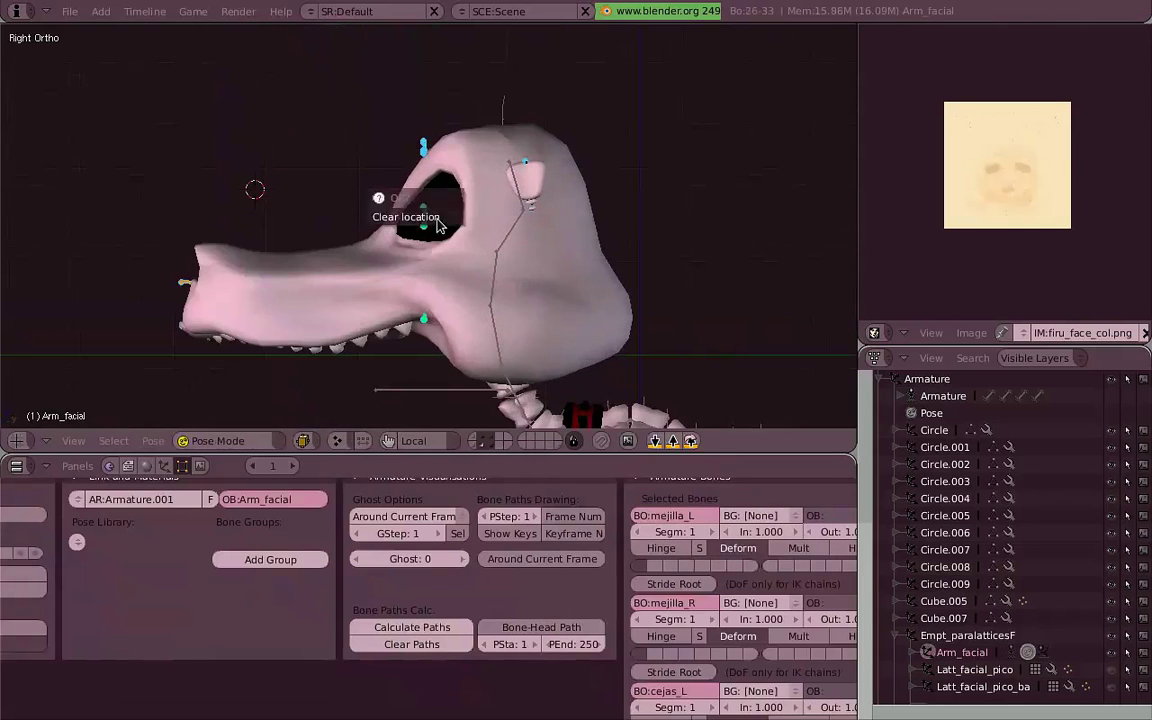
pyautogui.moveTo(437, 226); pyautogui.dragTo(537, 230, button='middle')
pyautogui.press('KP_1')
pyautogui.press('KP_3')
pyautogui.rightClick(466, 295)
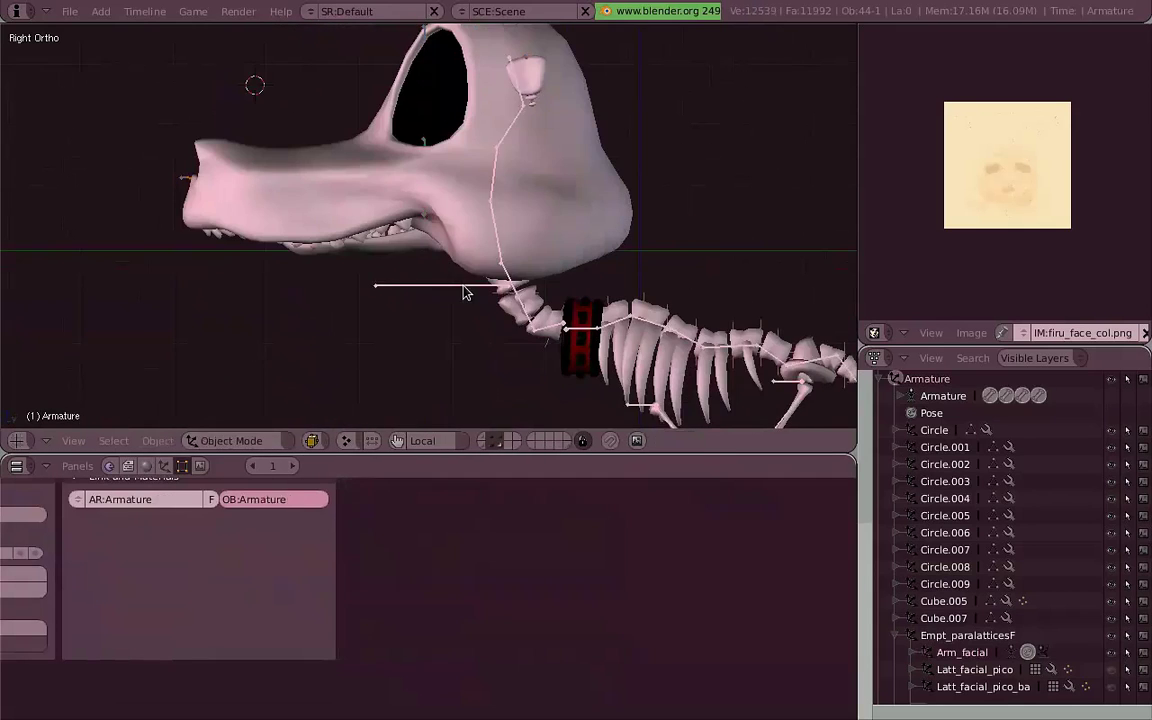
pyautogui.hotkey('ctrl', 'Tab')
pyautogui.keyDown('shift'); pyautogui.moveTo(681, 278); pyautogui.dragTo(548, 206, button='middle'); pyautogui.keyUp('shift')
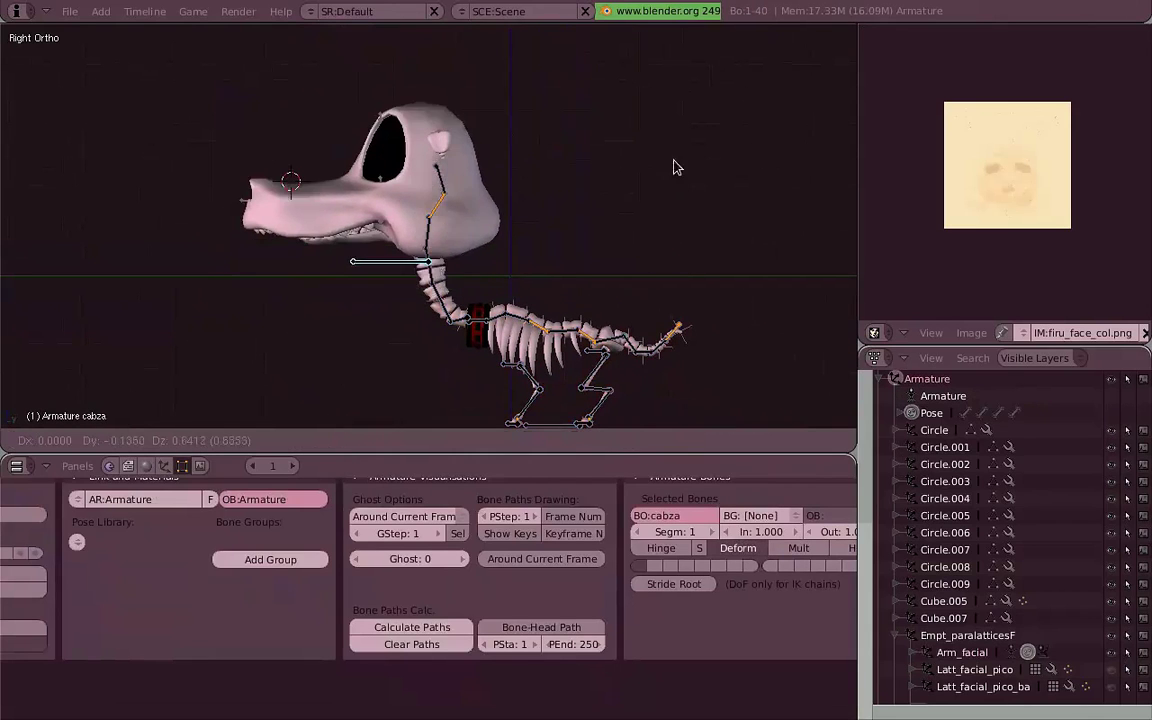
# Step: Move the neck bone to reposition the neck and head
pyautogui.rightClick(443, 218)
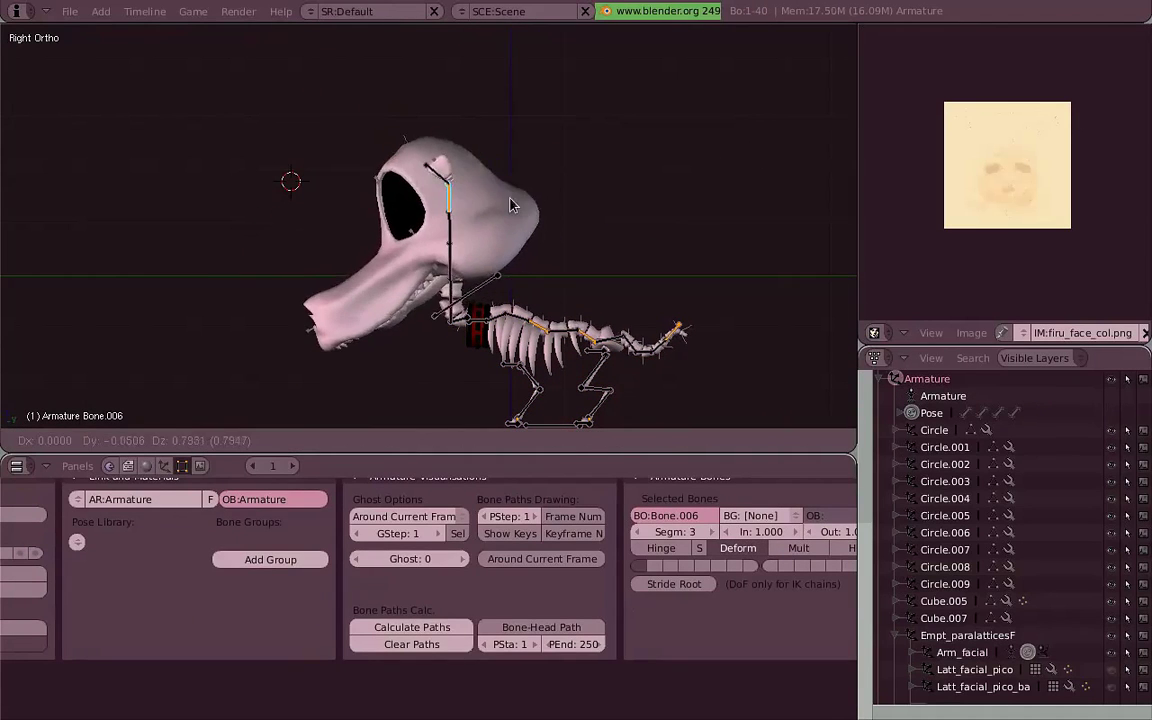
pyautogui.rightClick(458, 318)
pyautogui.press('g')
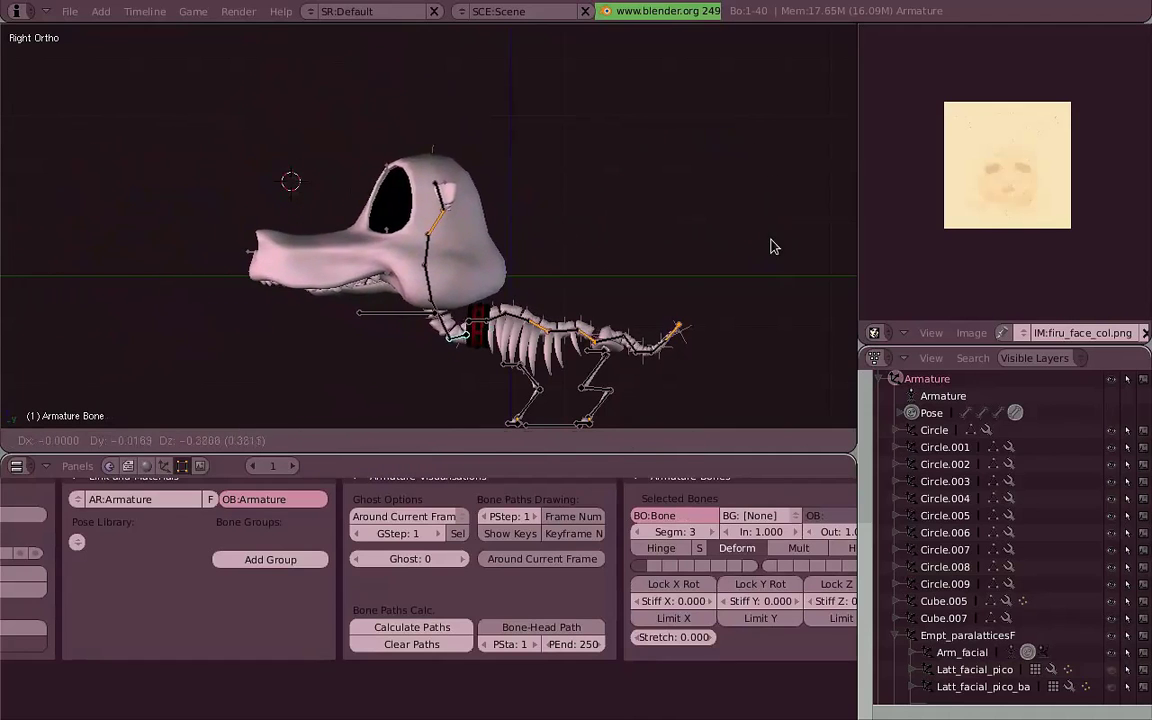
pyautogui.click(737, 243)
# Step: Select and move the right leg's foot bone
pyautogui.keyDown('shift'); pyautogui.scroll(-2, 650, 270); pyautogui.keyUp('shift')
pyautogui.keyDown('shift'); pyautogui.scroll(-2, 622, 290); pyautogui.keyUp('shift')
pyautogui.rightClick(510, 376)
pyautogui.scroll(2, 510, 378)
pyautogui.rightClick(505, 380)
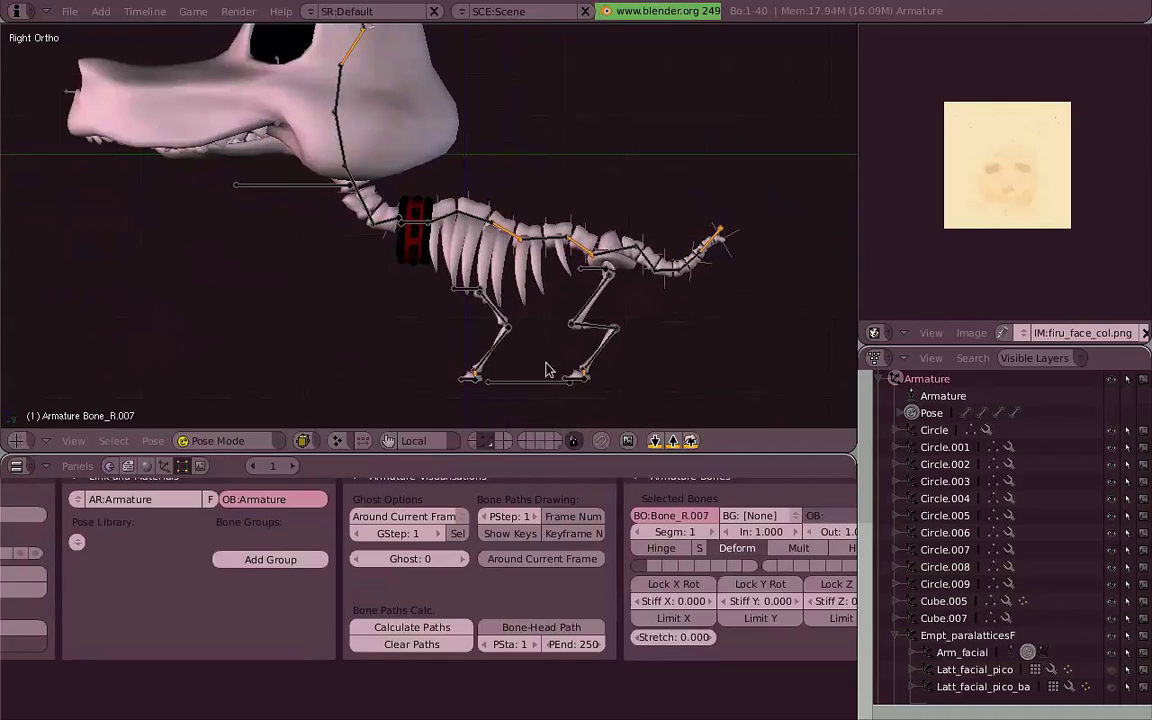
pyautogui.press('g')
pyautogui.rightClick(475, 310)
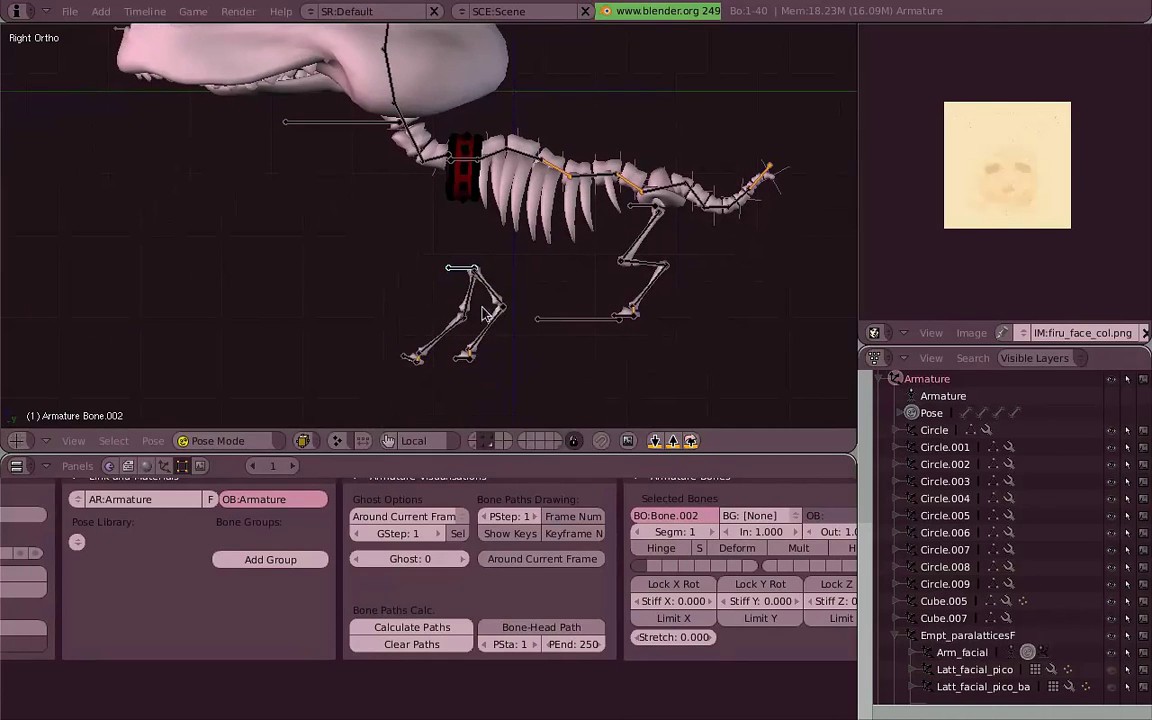
# Step: Pull the right leg chain down and reposition foot bone Bone_R.007
pyautogui.keyDown('shift'); pyautogui.moveTo(420, 360); pyautogui.dragTo(470, 297, button='middle'); pyautogui.keyUp('shift')
pyautogui.press('g')
pyautogui.keyDown('shift'); pyautogui.scroll(-2, 406, 383); pyautogui.keyUp('shift')
pyautogui.rightClick(390, 370)
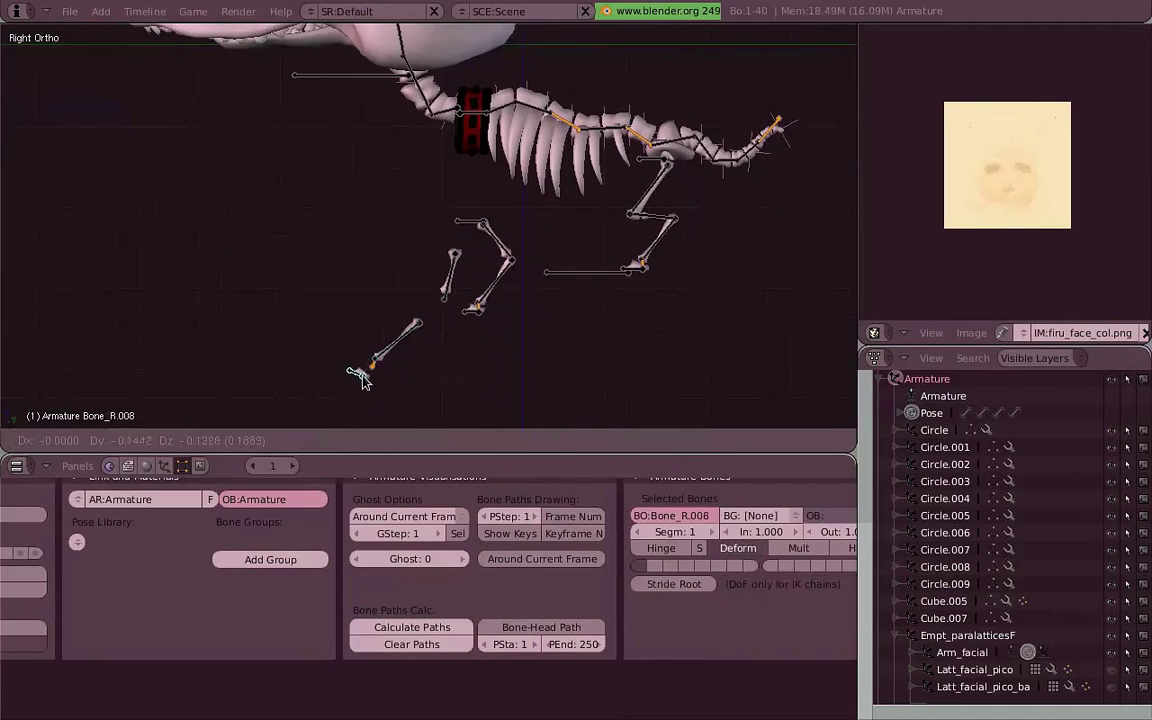
pyautogui.scroll(2, 385, 365)
pyautogui.press('g')
pyautogui.click(391, 345)
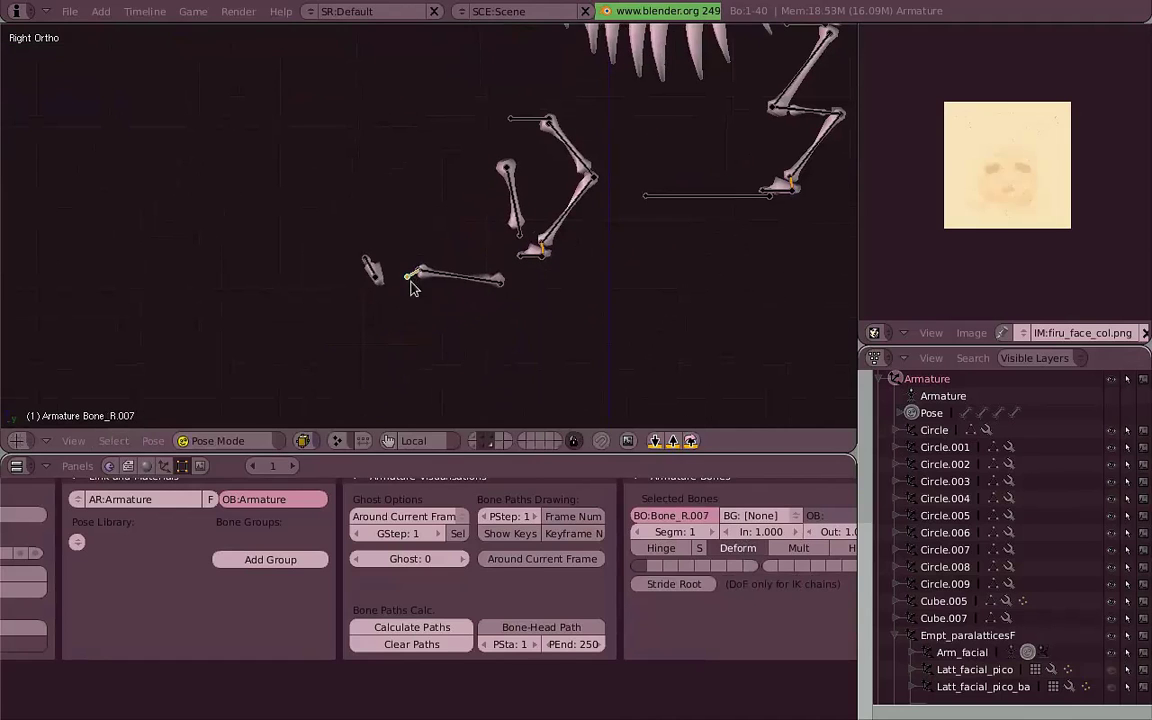
# Step: Shift leg bone Bone.001 to the right
pyautogui.scroll(-2, 450, 250)
pyautogui.rightClick(563, 228)
pyautogui.press('g')
pyautogui.click(620, 250)
# Step: Move the tail tip bone and rotate tail bone Bone.012 to curl the tail upward
pyautogui.rightClick(665, 190)
pyautogui.press('g')
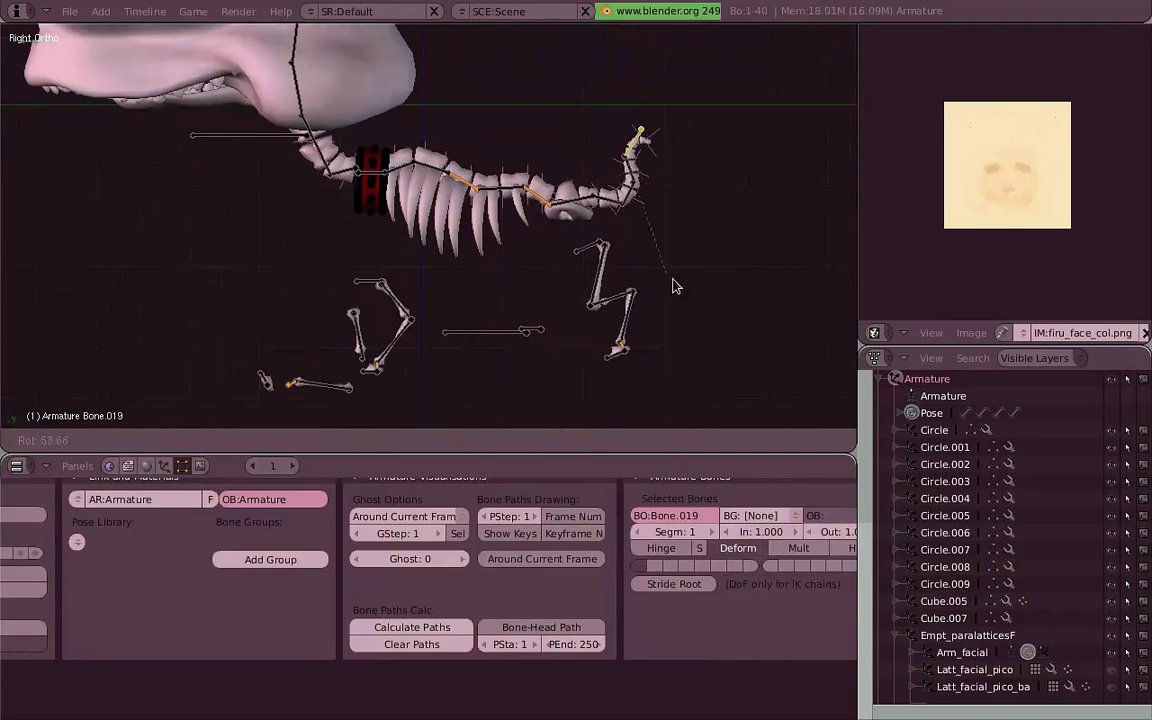
pyautogui.click(697, 276)
pyautogui.rightClick(478, 191)
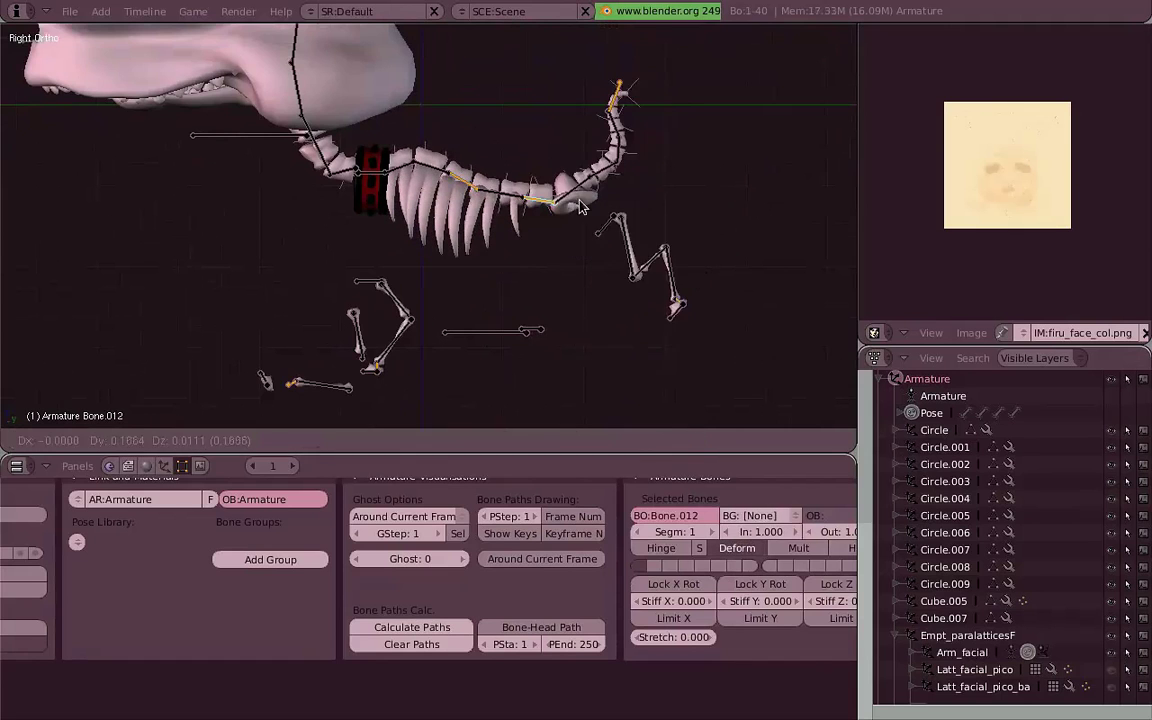
pyautogui.press('r')
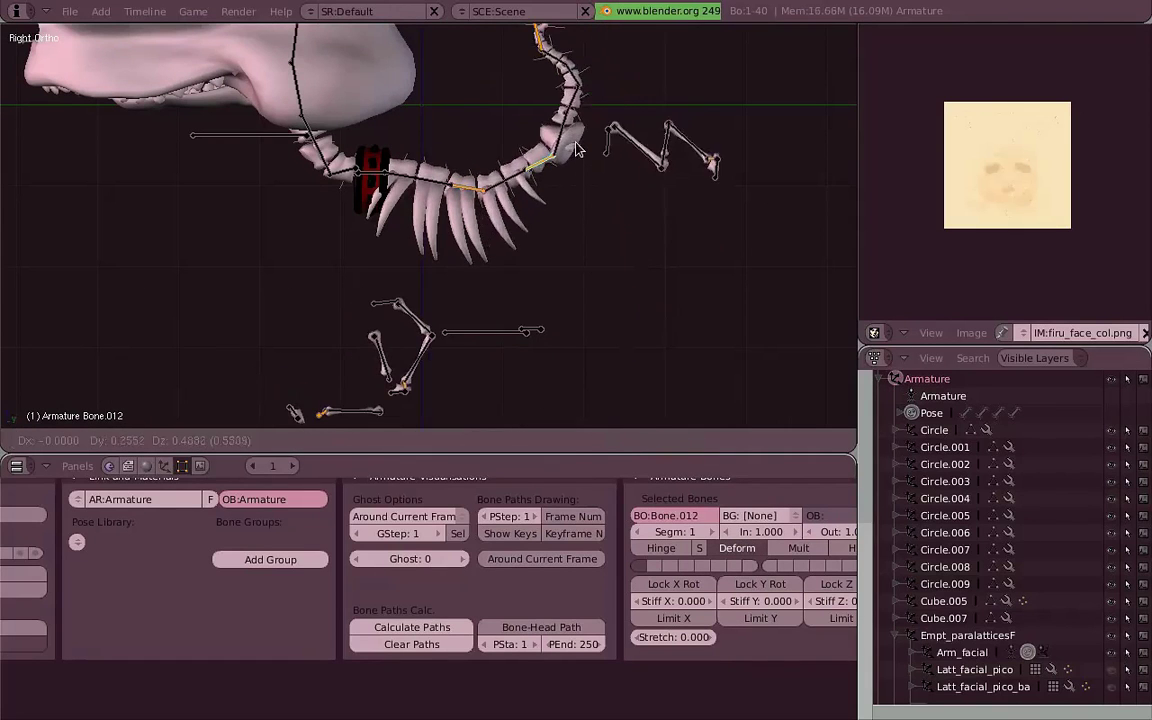
pyautogui.click(655, 273)
# Step: Move left leg bones Bone_L.003 and Bone_L.001 up and to the right
pyautogui.scroll(-2, 655, 273)
pyautogui.rightClick(655, 273)
pyautogui.press('g')
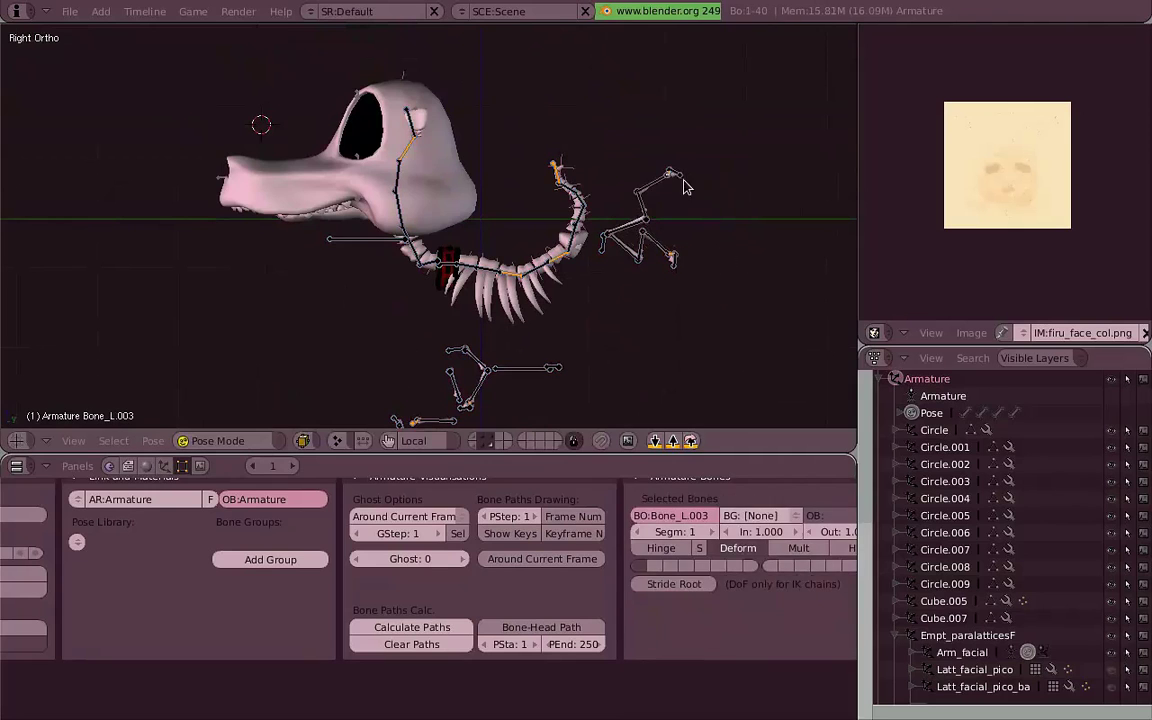
pyautogui.rightClick(690, 184)
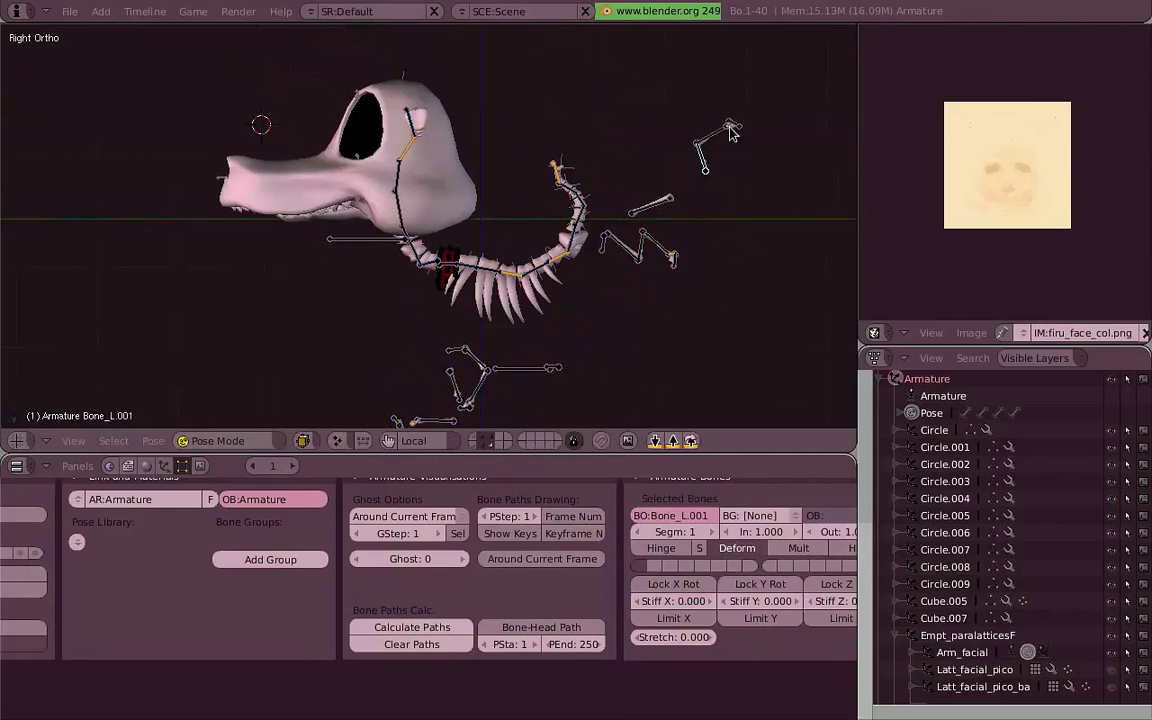
pyautogui.rightClick(755, 100)
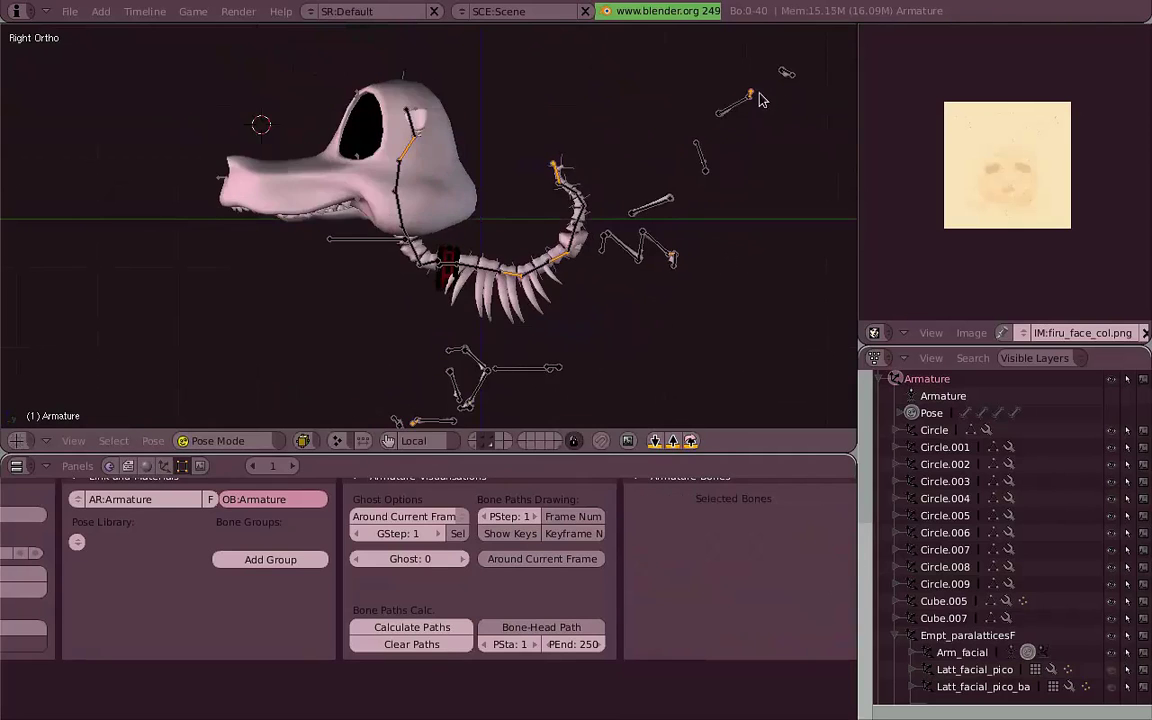
pyautogui.press('g')
pyautogui.click(759, 105)
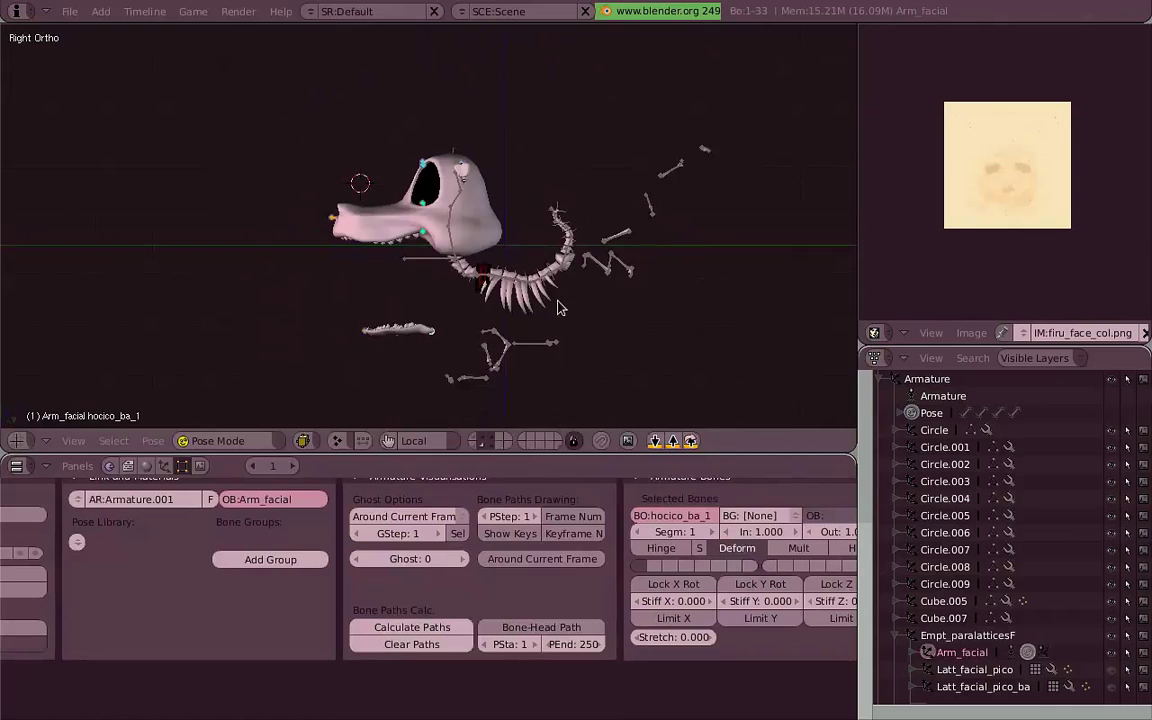
# Step: Clear the armature bones' rotations, exit Pose Mode, and select the head Cube in front view
pyautogui.rightClick(428, 230)
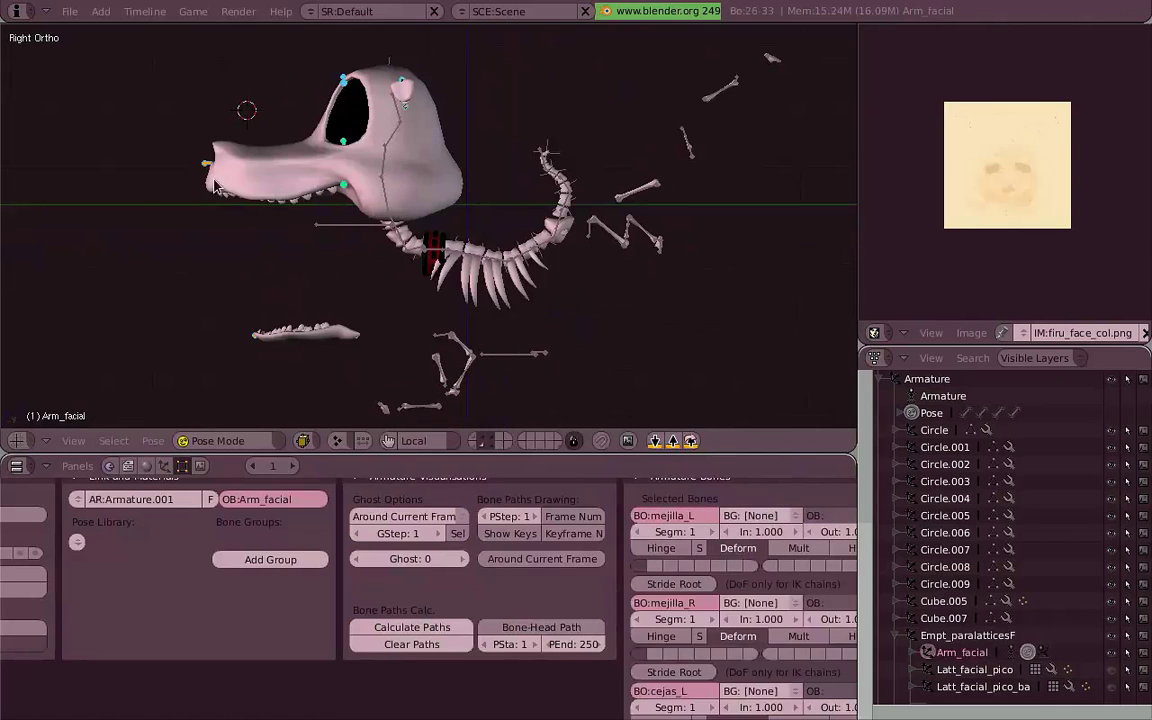
pyautogui.press('r')
pyautogui.press('Escape')
pyautogui.press('a')
pyautogui.press('a')
pyautogui.rightClick(519, 255)
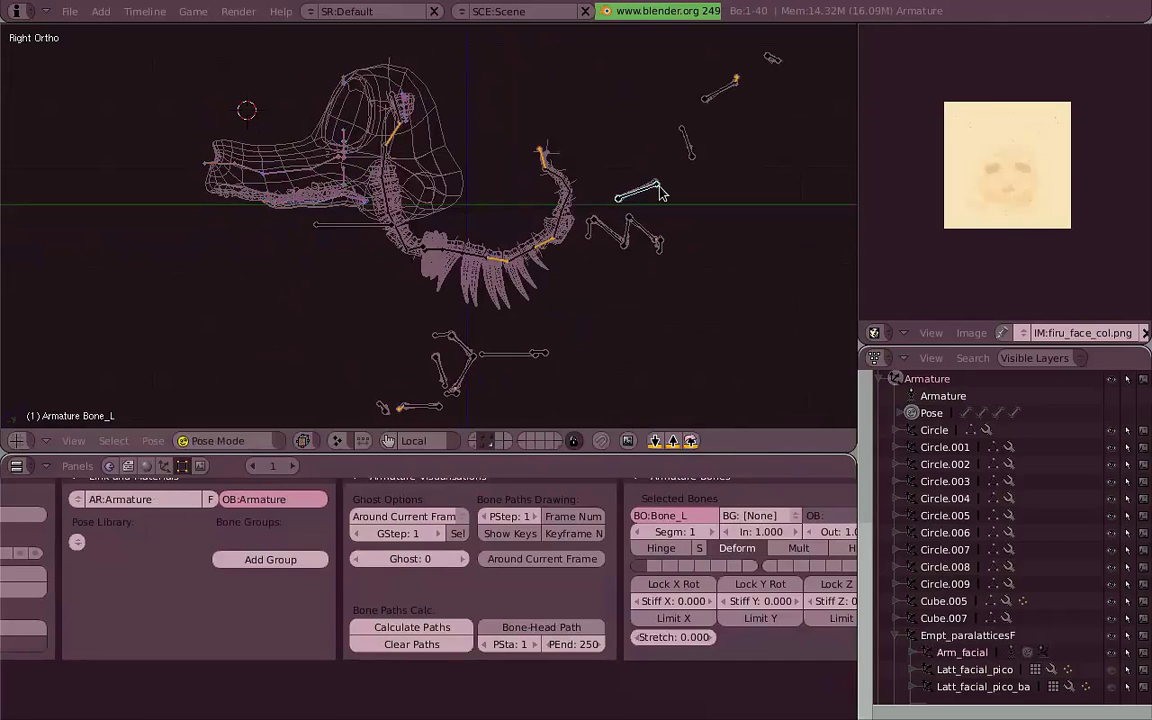
pyautogui.click(646, 201)
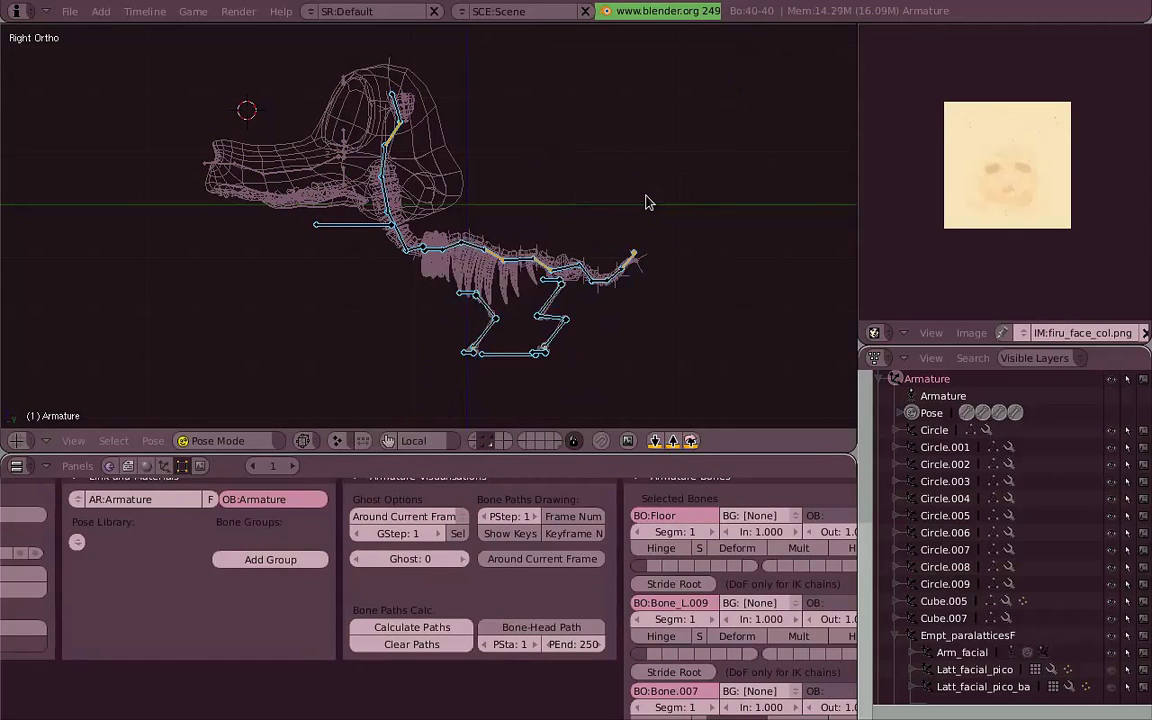
pyautogui.hotkey('ctrl', 'Tab')
pyautogui.press('KP_1')
pyautogui.rightClick(493, 224)
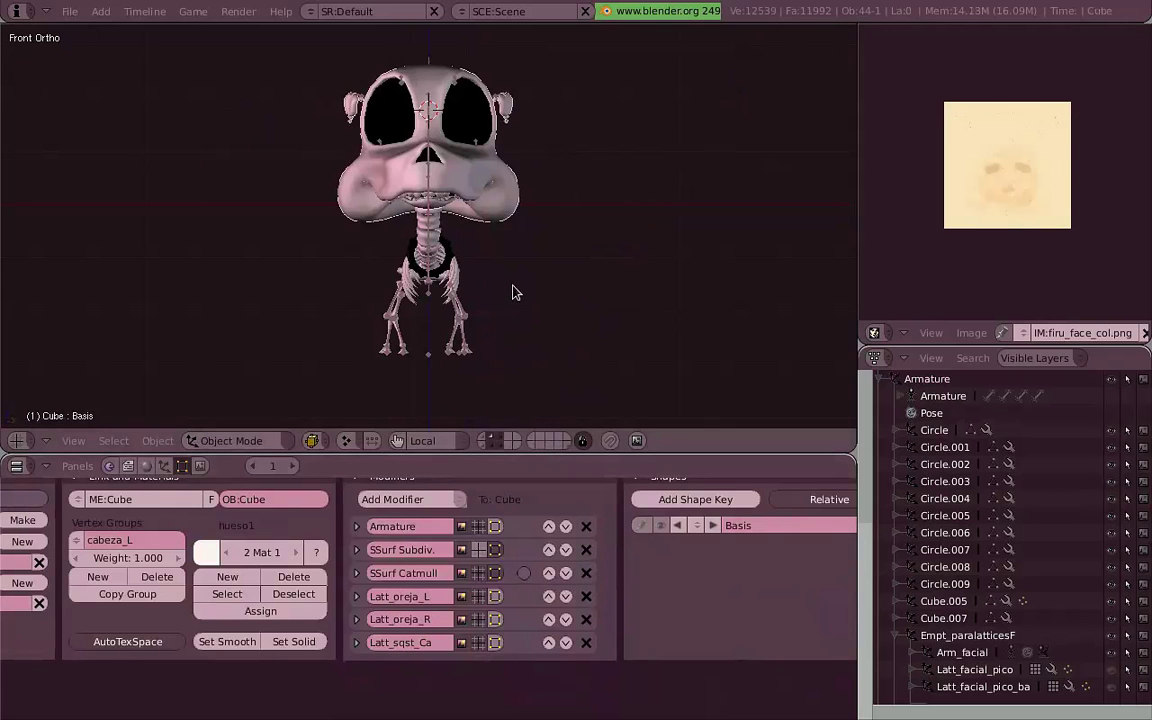
# Step: Select the head lattice Latt_sq-st_cabeza and test-stretch the snout in edit mode, then cancel
pyautogui.press('a')
pyautogui.press('KP_3')
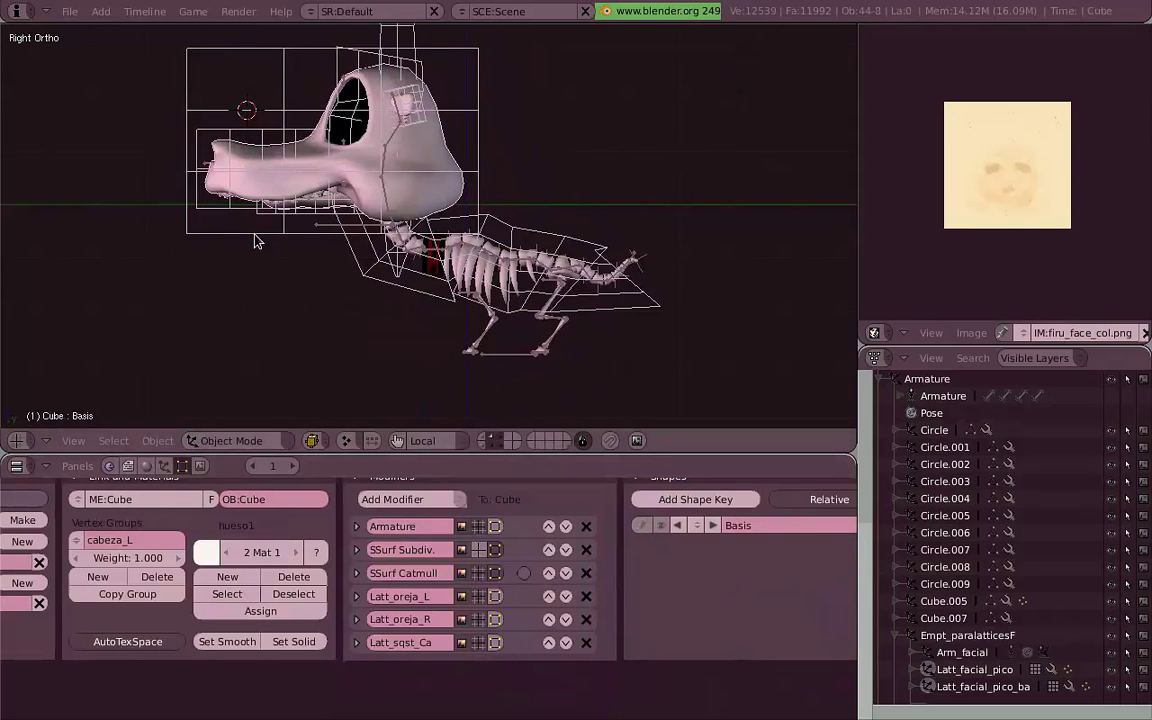
pyautogui.rightClick(254, 241)
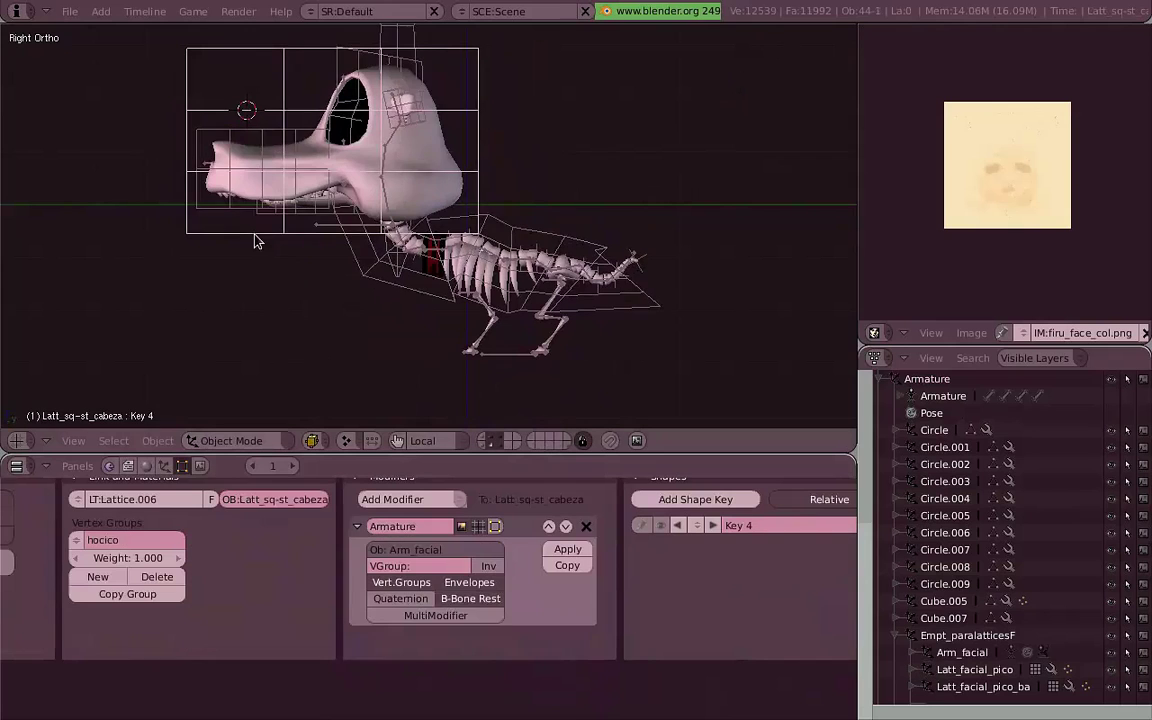
pyautogui.press('Tab')
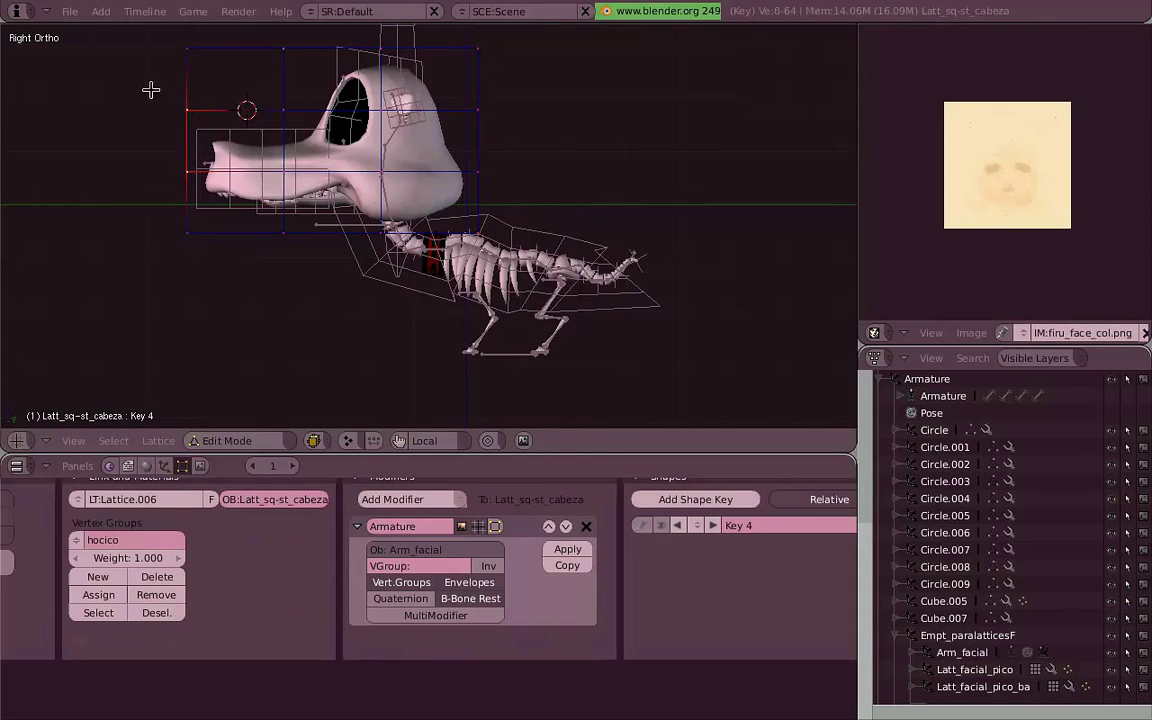
pyautogui.press('g')
pyautogui.press('Escape')
pyautogui.press('Tab')
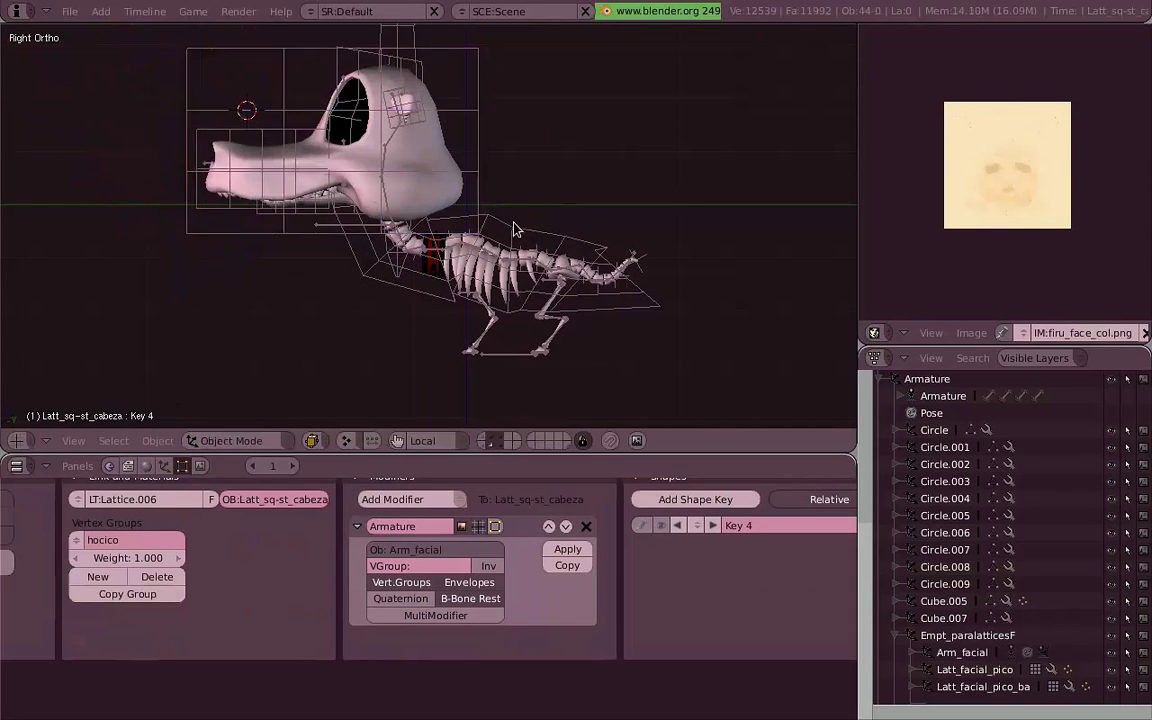
# Step: Select the head mesh Cube from the front view and look at its Add Modifier list
pyautogui.press('KP_1')
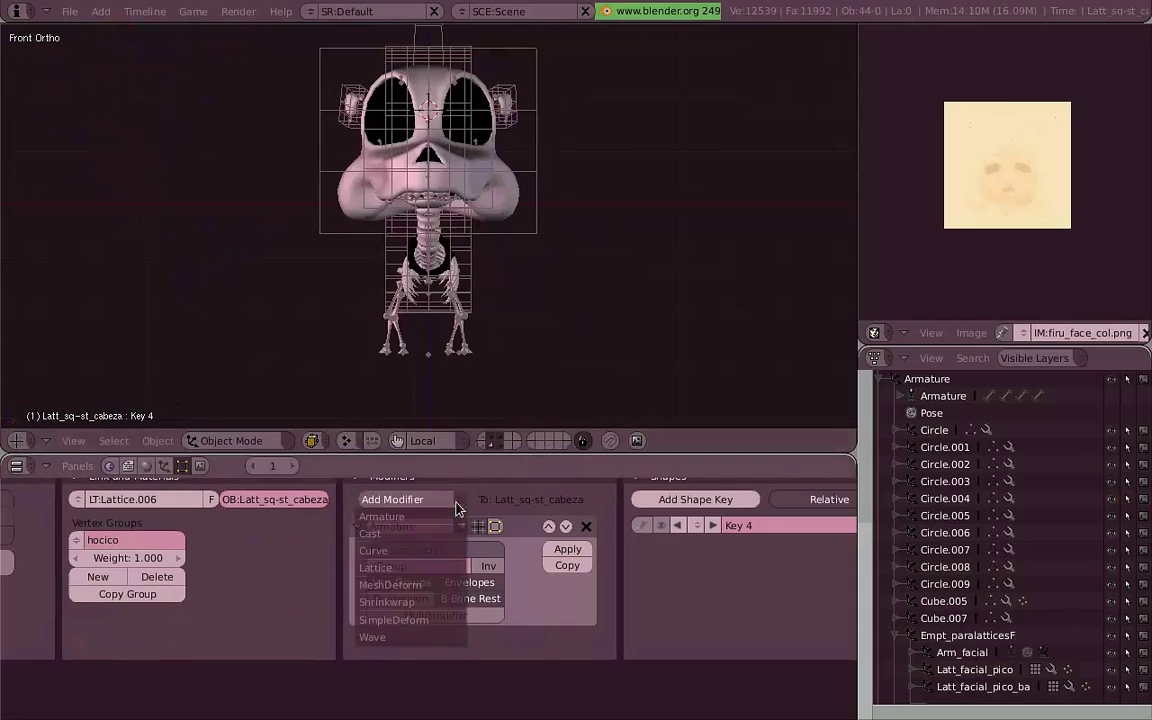
pyautogui.rightClick(415, 225)
pyautogui.click(452, 500)
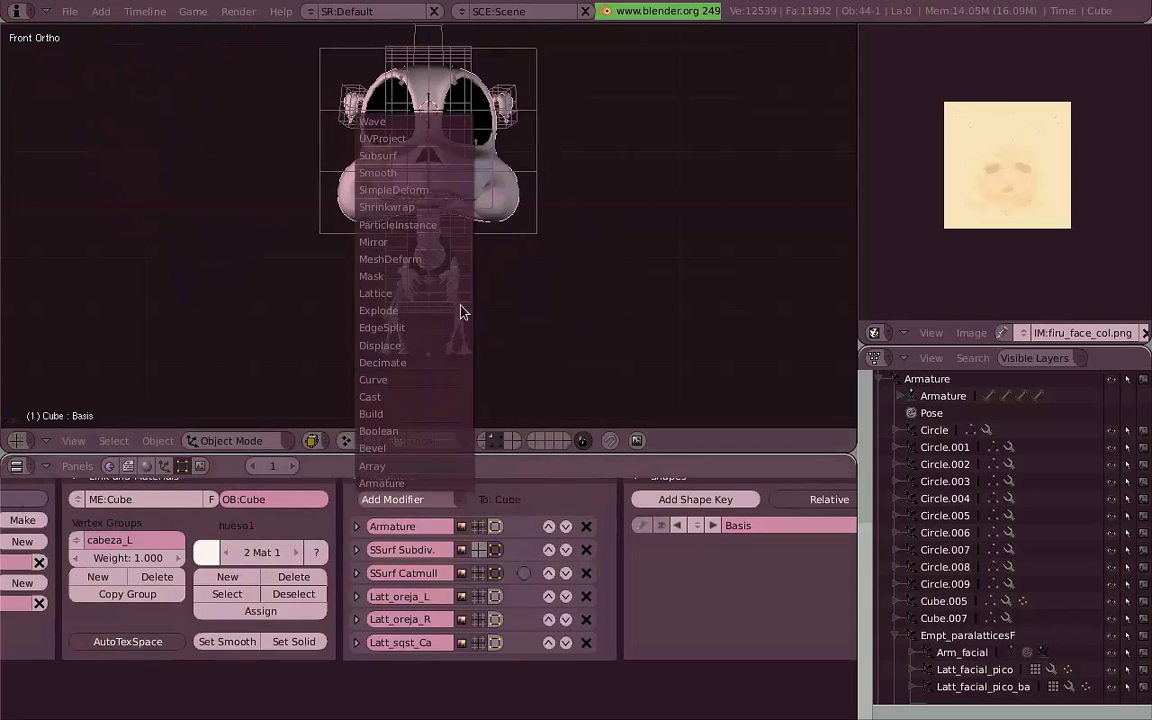
pyautogui.press('KP_3')
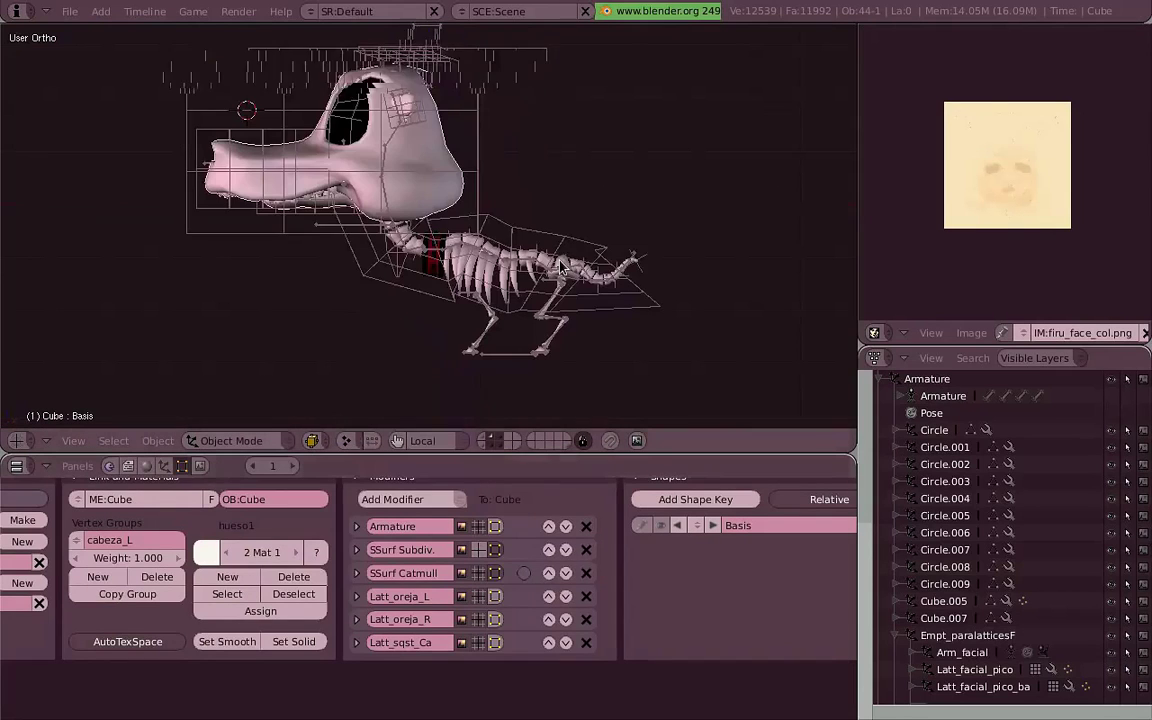
# Step: Select the head lattice, then every lattice in the rig via Select Grouped > Objects of Same Type
pyautogui.rightClick(297, 240)
pyautogui.hotkey('shift', 'g')
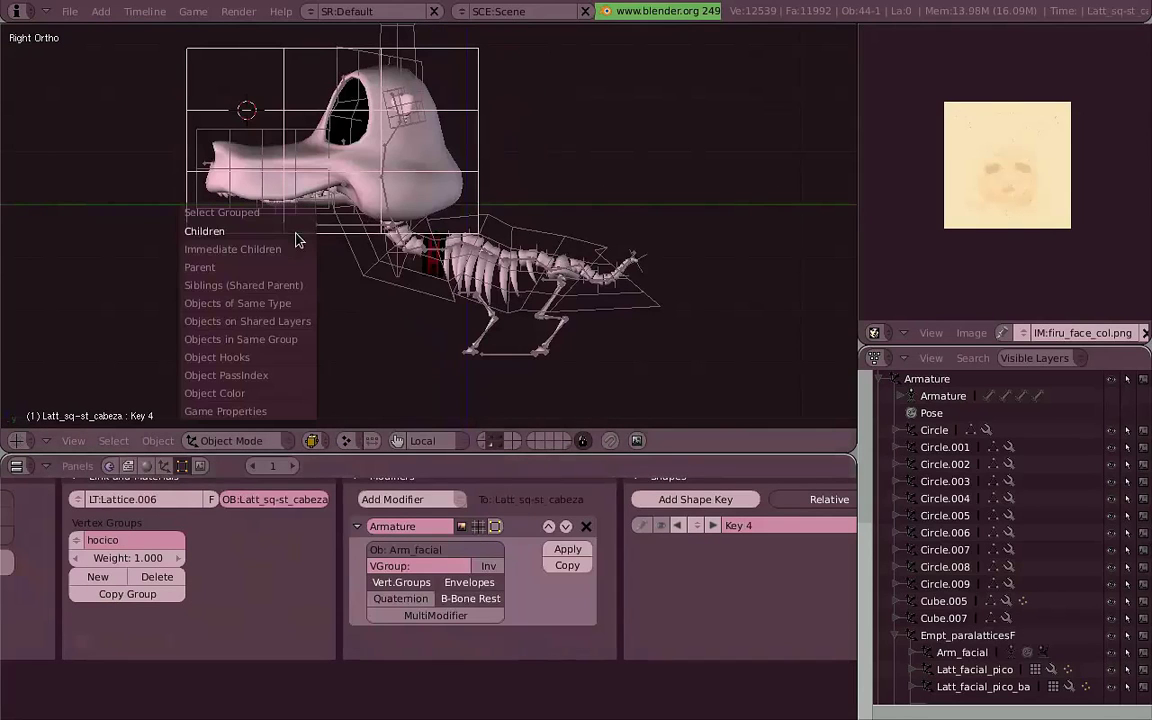
pyautogui.click(304, 309)
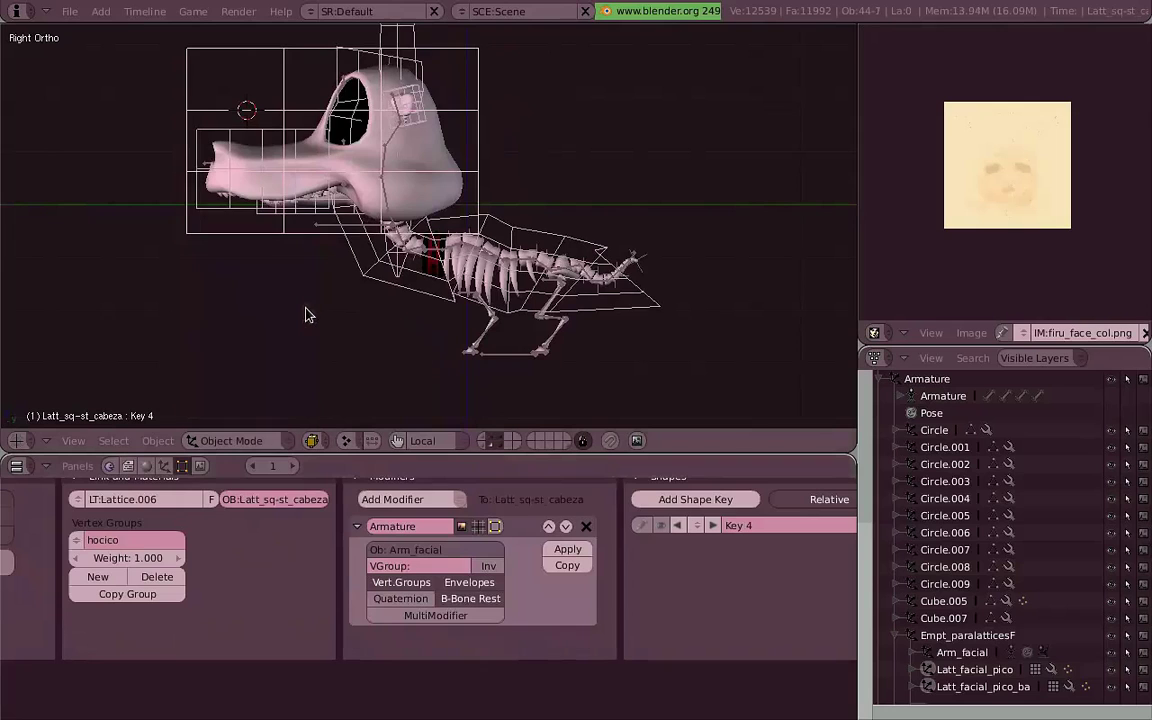
# Step: Erase the selected lattices and remove the head's two leftover Armature and Lattice modifiers
pyautogui.press('x')
pyautogui.click(333, 317)
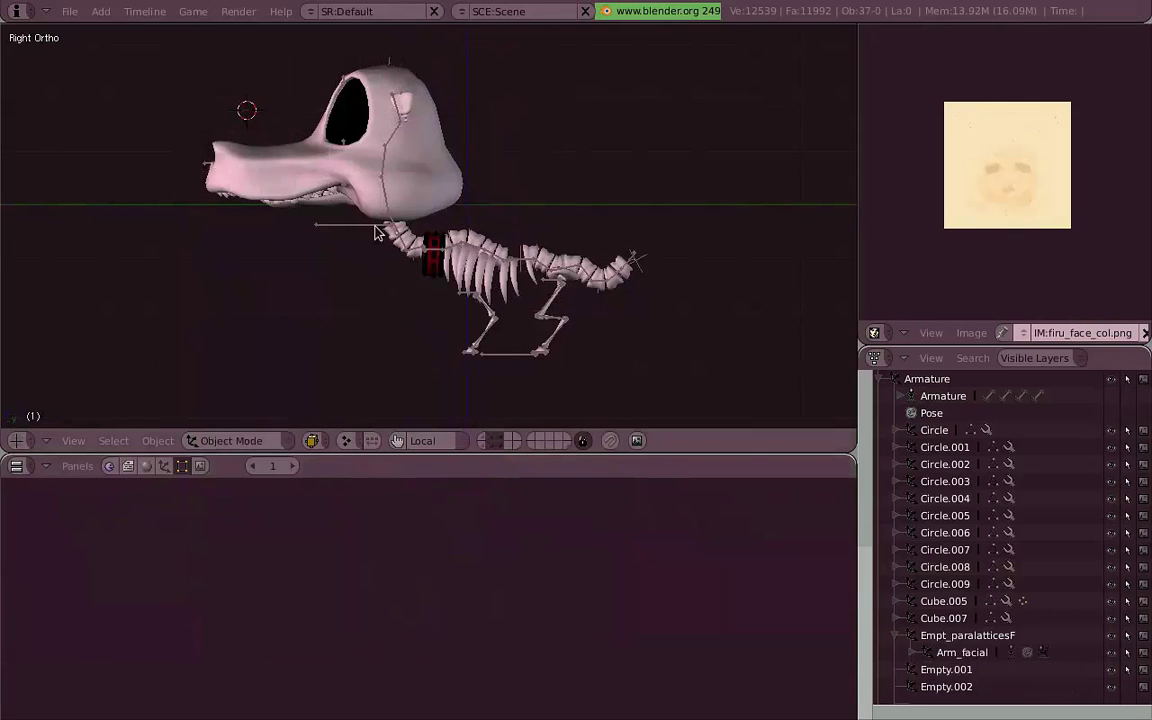
pyautogui.click(586, 597)
pyautogui.click(586, 597)
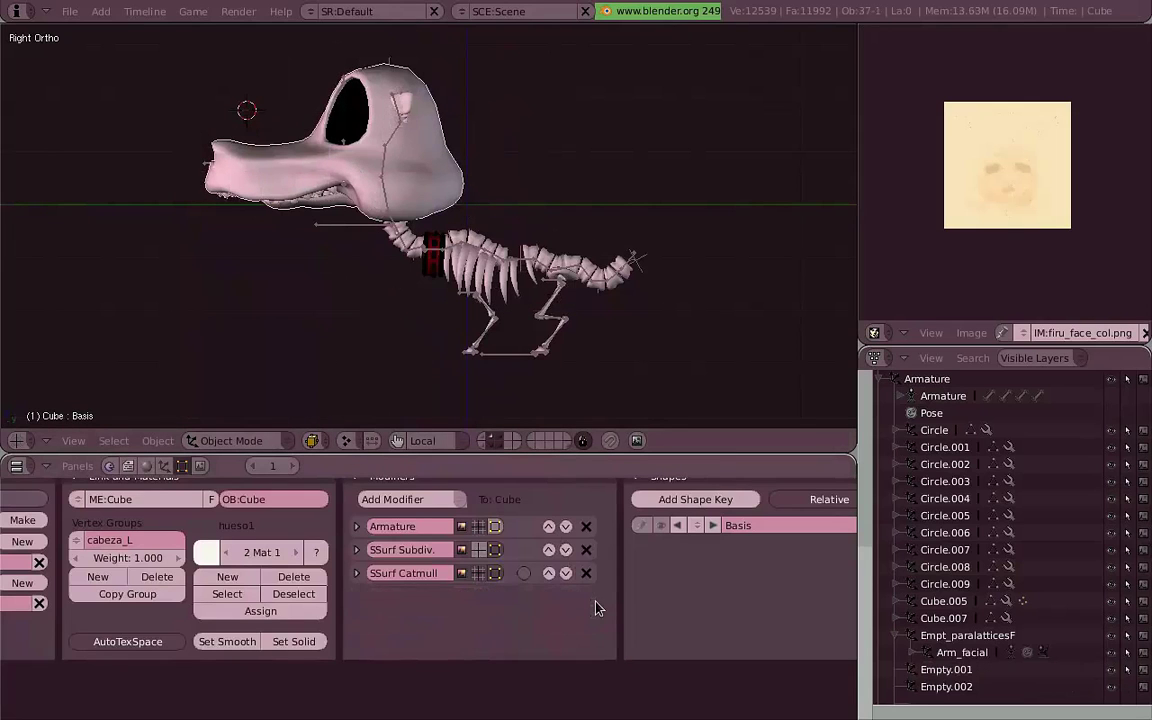
pyautogui.click(586, 526)
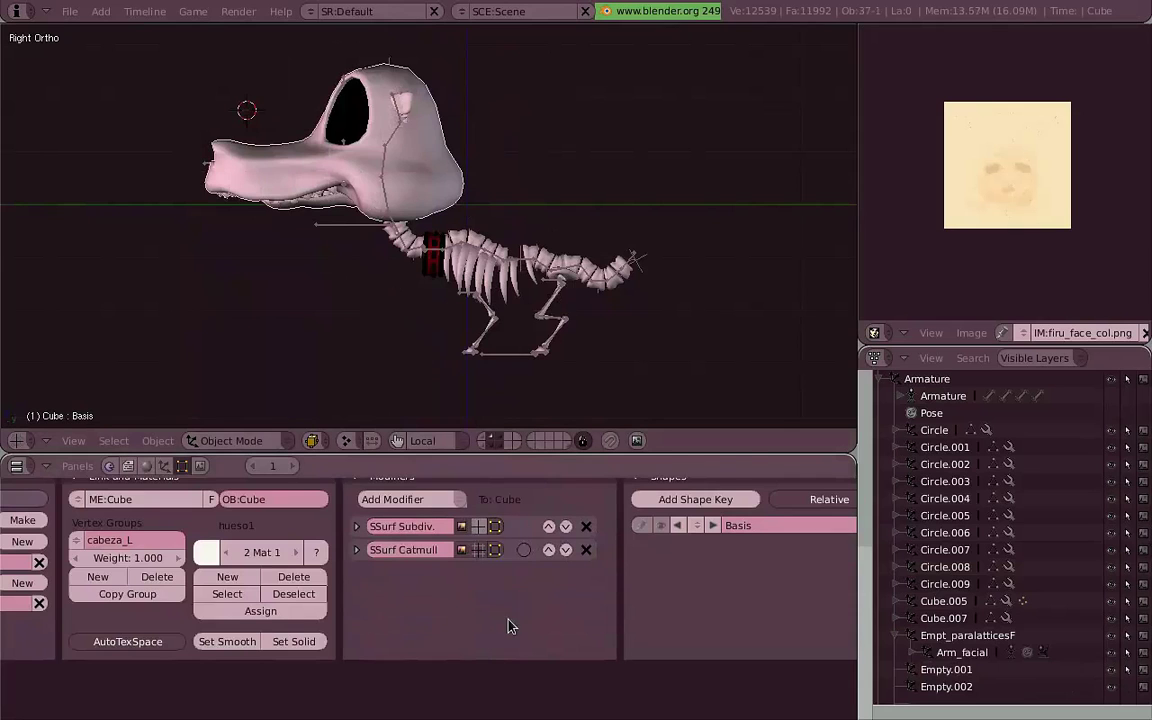
# Step: Expand both Subsurf modifier panels and isolate the head mesh in local view
pyautogui.click(356, 550)
pyautogui.click(356, 526)
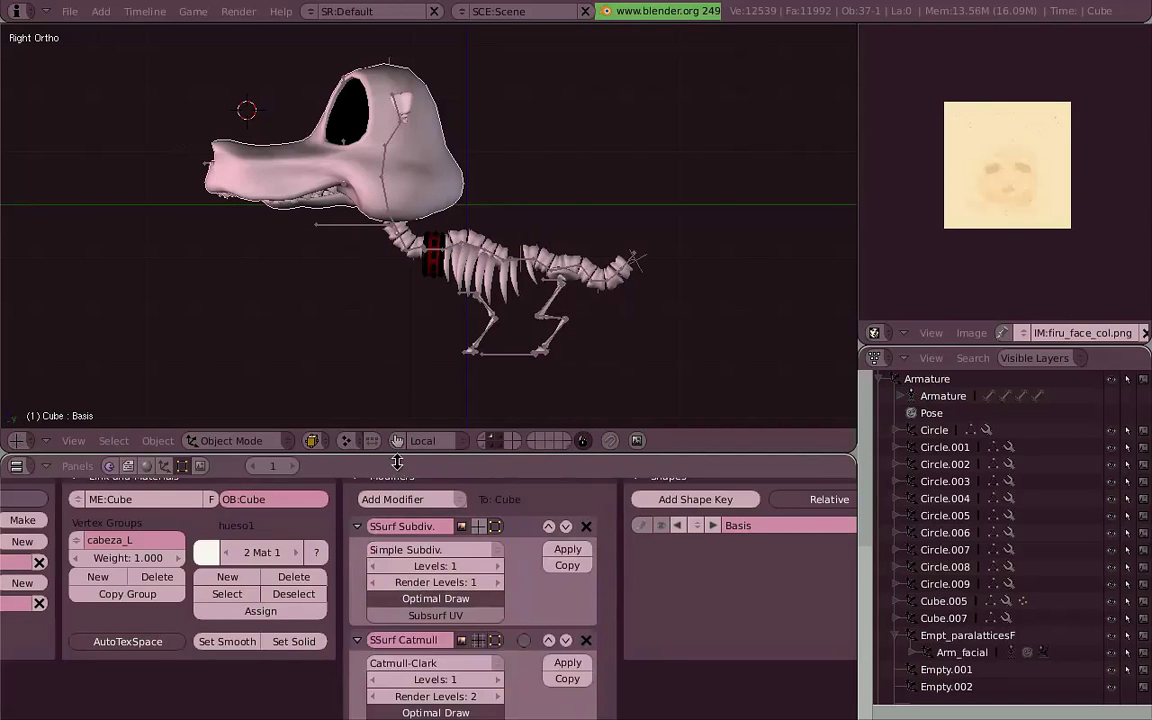
pyautogui.moveTo(397, 461); pyautogui.dragTo(397, 379)
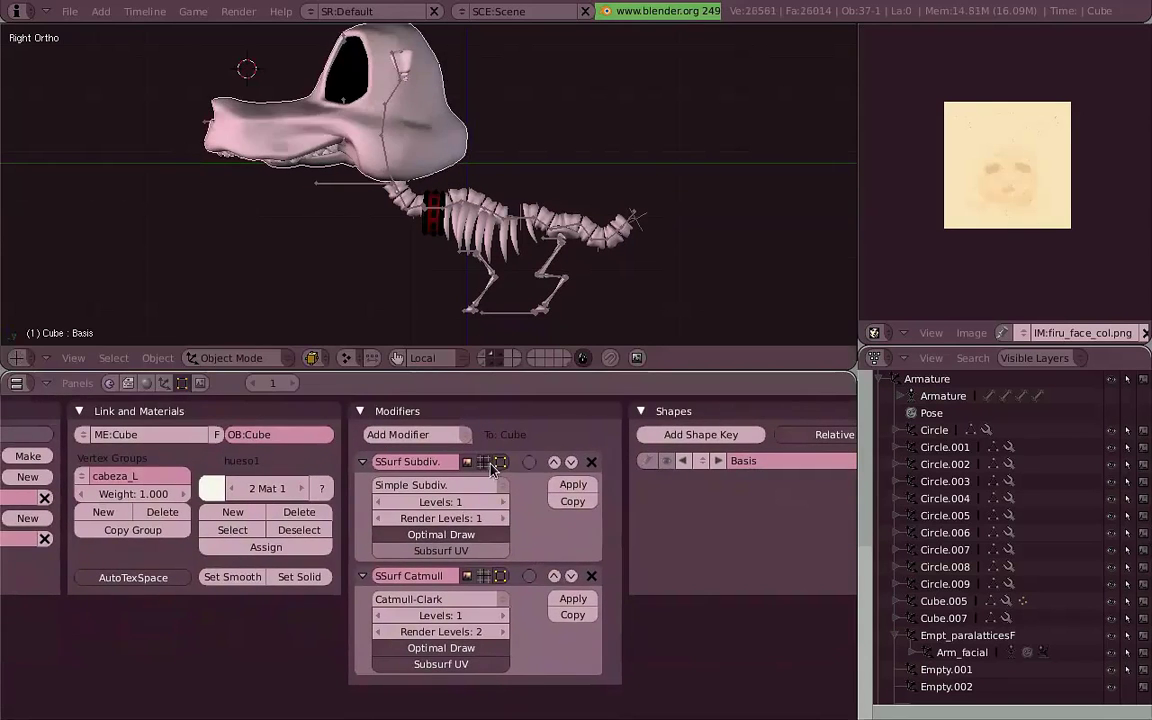
pyautogui.press('KP_Divide')
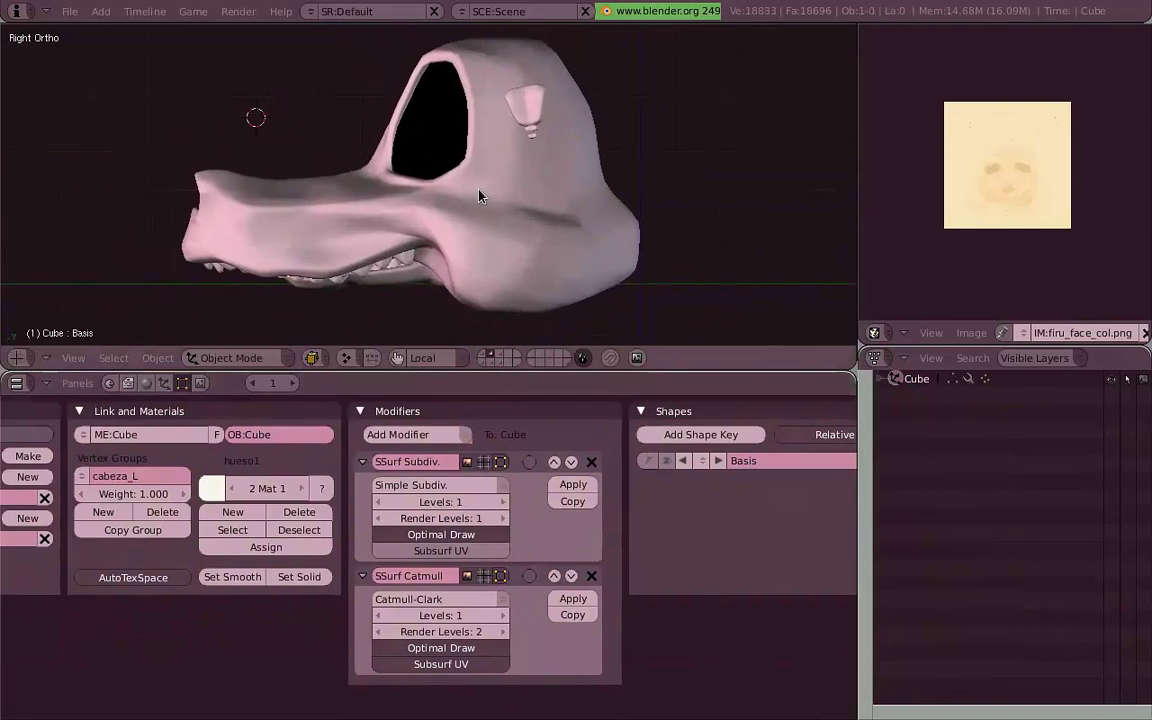
pyautogui.moveTo(378, 167)
pyautogui.mouseDown(button='middle')
pyautogui.moveTo(666, 202)
pyautogui.moveTo(779, 195)
pyautogui.moveTo(398, 239)
pyautogui.mouseUp(button='middle')
pyautogui.scroll(3, 306, 266)
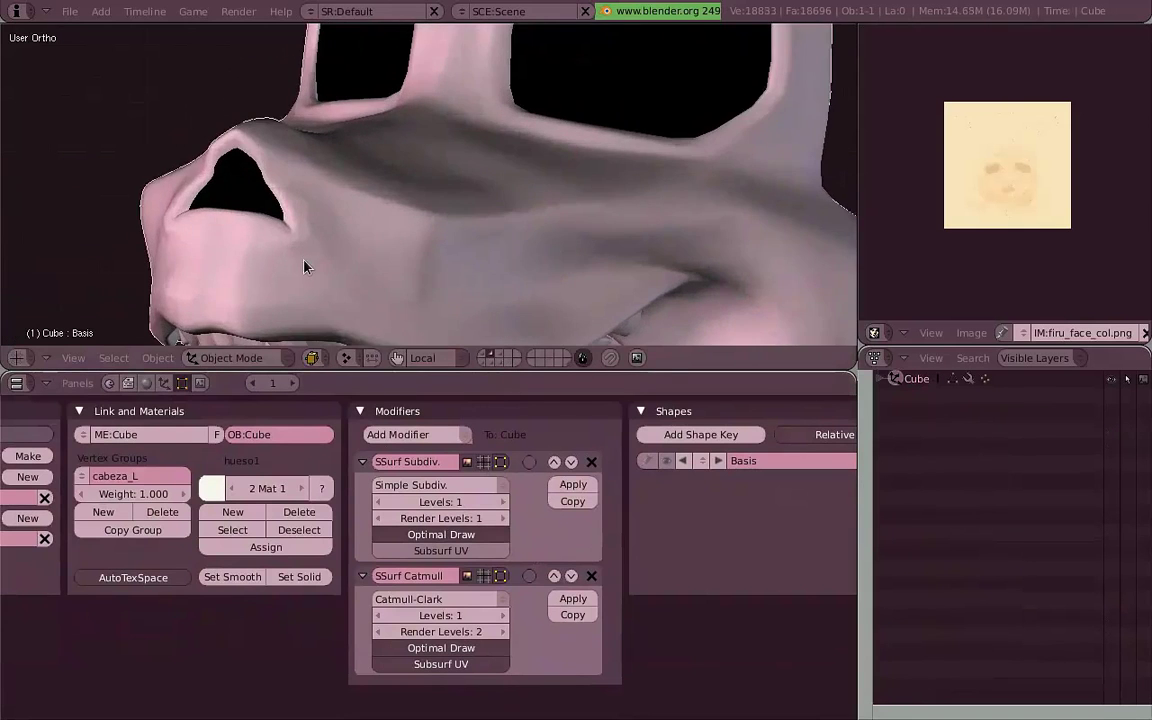
# Step: Enable Draw Extra Wire on the head mesh and enter mesh edit mode
pyautogui.click(165, 383)
pyautogui.click(596, 538)
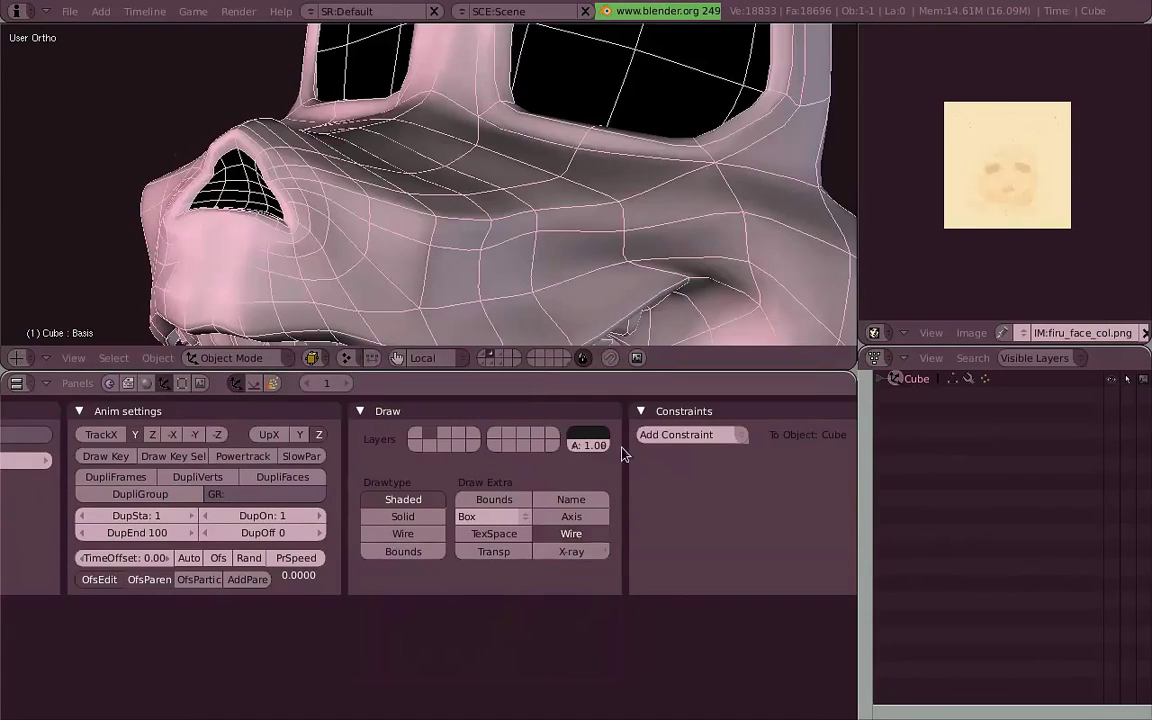
pyautogui.scroll(-2, 447, 208)
pyautogui.scroll(-2, 447, 208)
pyautogui.moveTo(447, 208); pyautogui.dragTo(311, 216, button='middle')
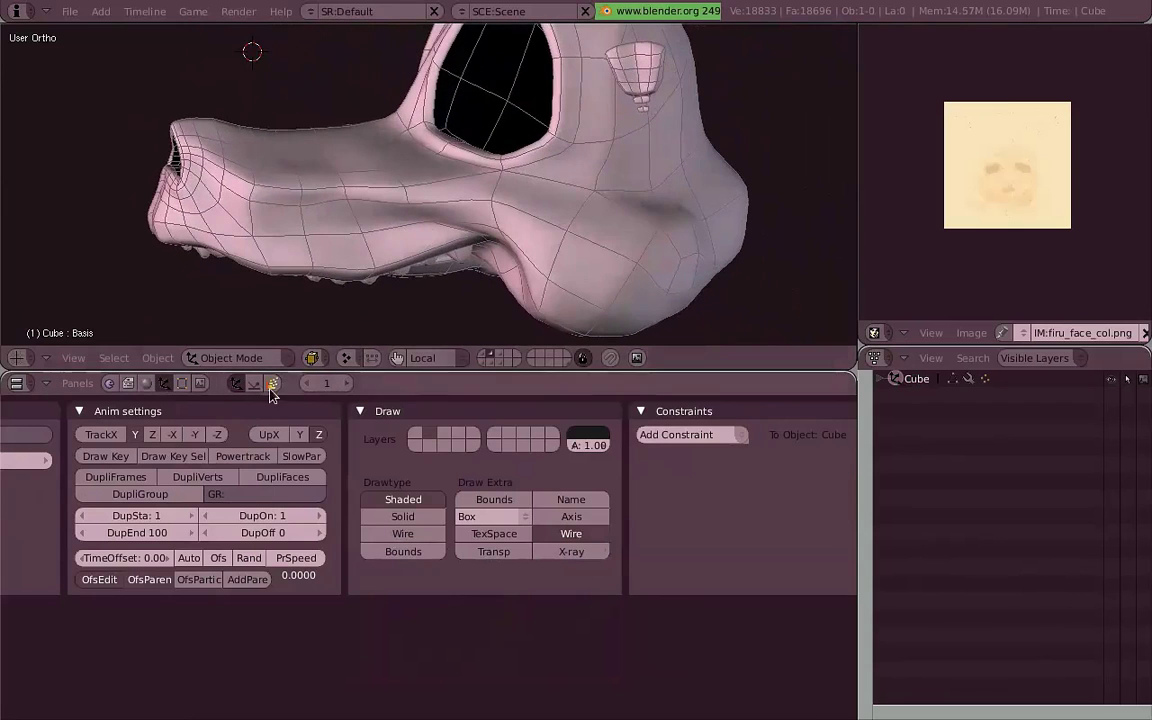
pyautogui.click(198, 386)
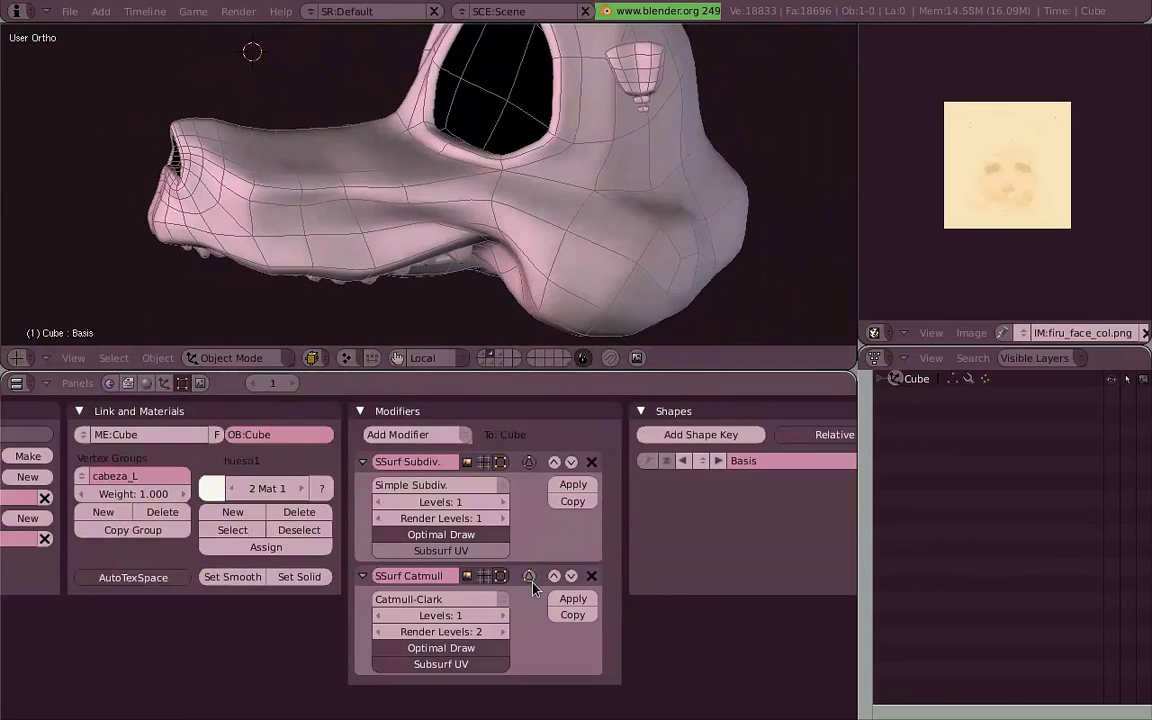
pyautogui.press('Tab')
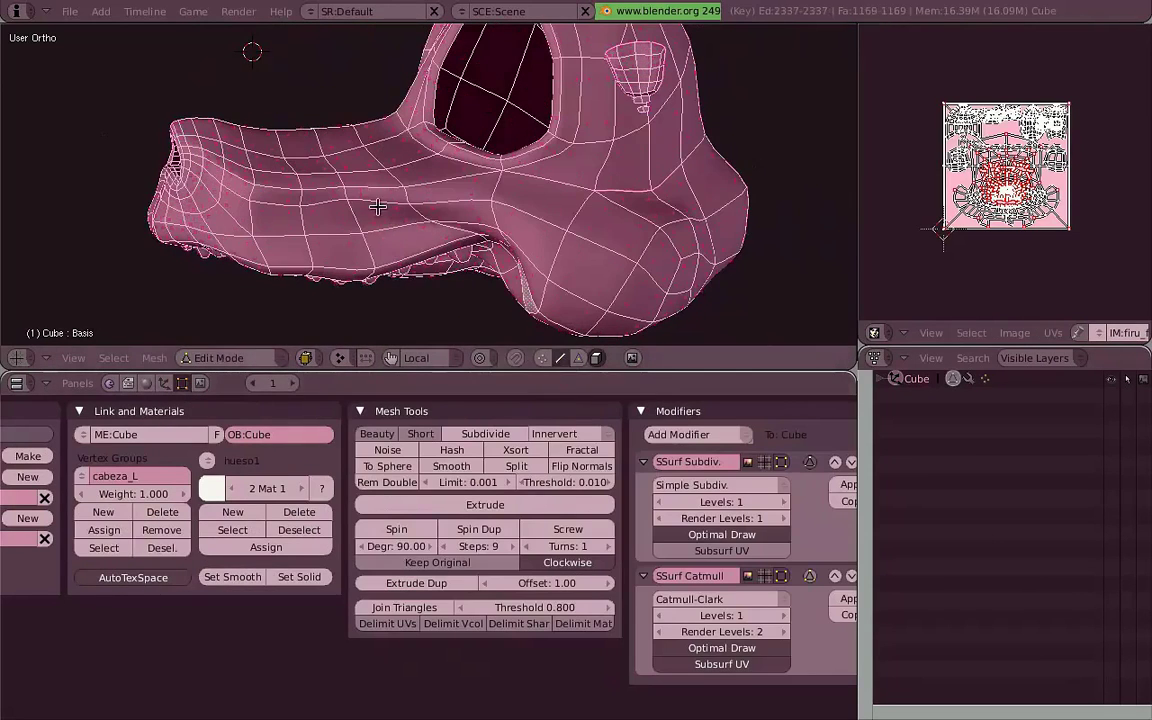
# Step: Deselect the head's vertices, view the skull from the front, and return to object mode
pyautogui.press('a')
pyautogui.moveTo(330, 210); pyautogui.dragTo(471, 207, button='middle')
pyautogui.press('KP_1')
pyautogui.scroll(2, 630, 198)
pyautogui.scroll(2, 648, 252)
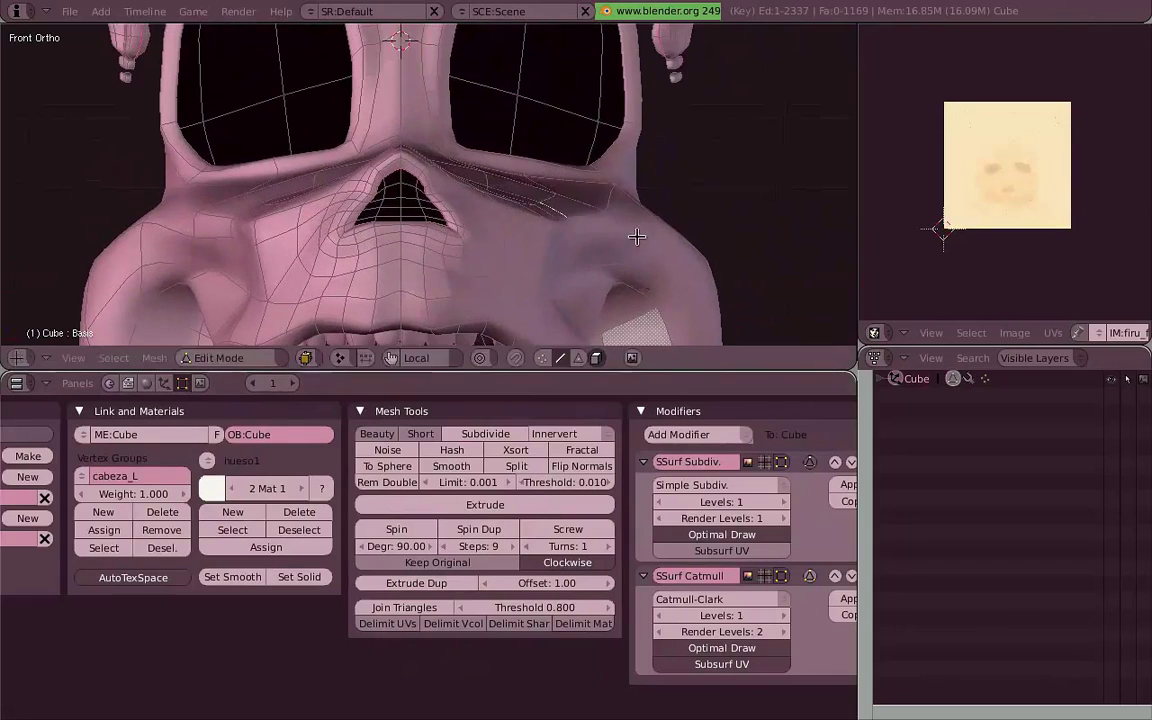
pyautogui.press('Escape')
pyautogui.moveTo(680, 220)
pyautogui.mouseDown(button='middle')
pyautogui.moveTo(488, 221)
pyautogui.moveTo(470, 200)
pyautogui.moveTo(522, 200)
pyautogui.moveTo(570, 258)
pyautogui.mouseUp(button='middle')
pyautogui.press('Tab')
pyautogui.press('z')
pyautogui.press('z')
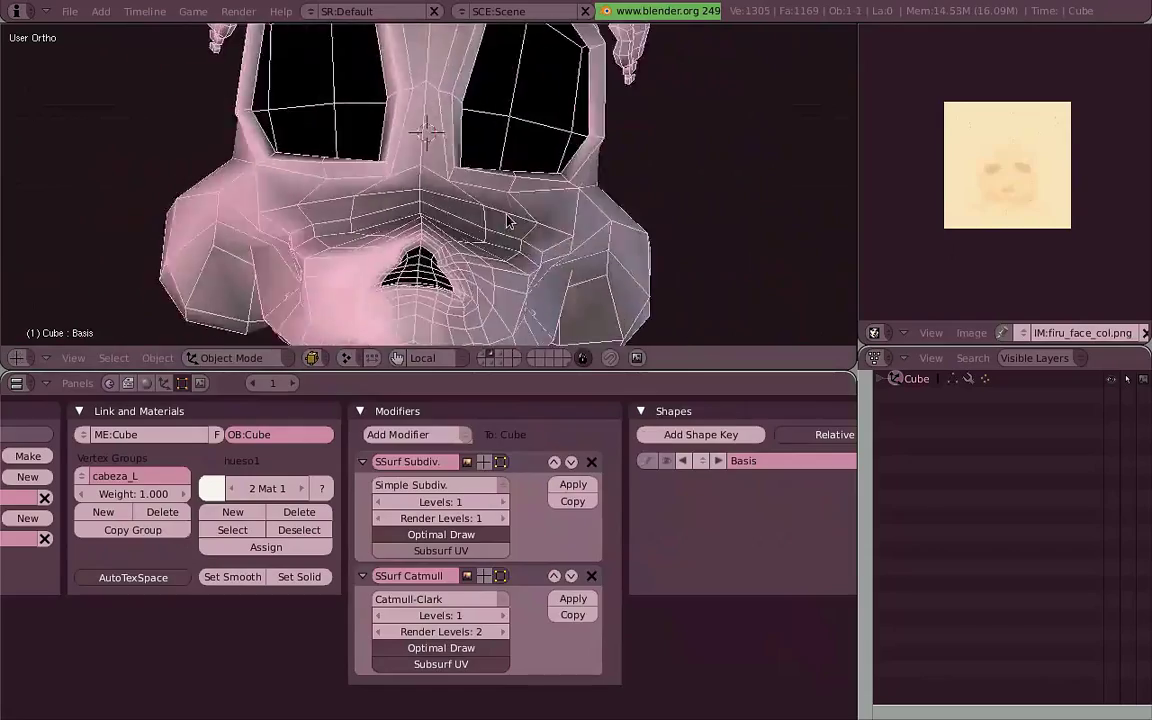
# Step: Inspect the head in vertex edit mode with a maximized 3D view, then restore the layout and exit
pyautogui.press('Tab')
pyautogui.click(541, 358)
pyautogui.moveTo(490, 250); pyautogui.dragTo(426, 146, button='middle')
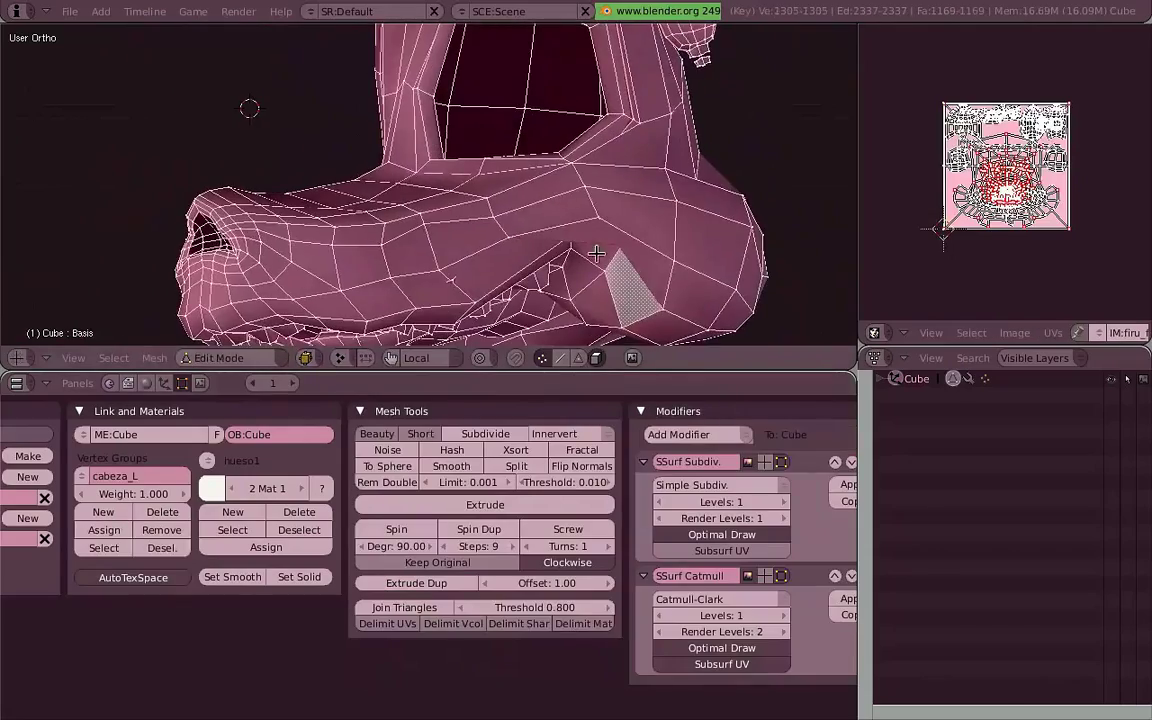
pyautogui.hotkey('ctrl', 'Up')
pyautogui.moveTo(522, 334)
pyautogui.mouseDown(button='middle')
pyautogui.moveTo(776, 398)
pyautogui.moveTo(607, 450)
pyautogui.moveTo(550, 416)
pyautogui.moveTo(594, 294)
pyautogui.mouseUp(button='middle')
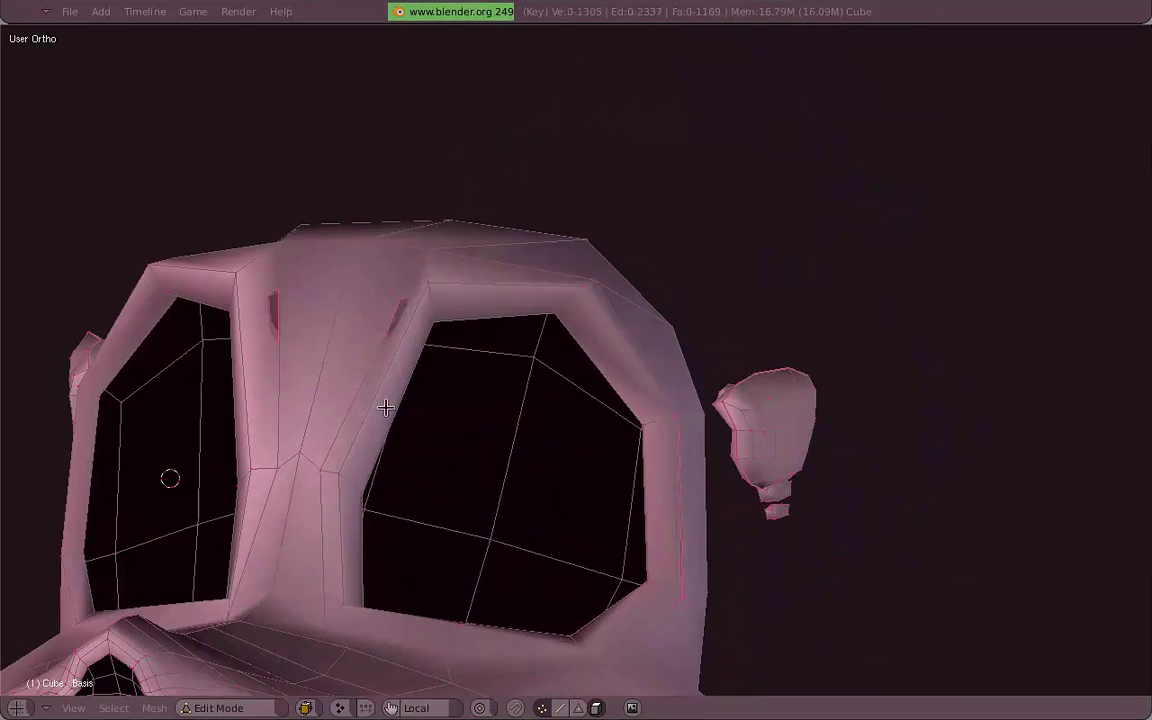
pyautogui.moveTo(657, 531)
pyautogui.mouseDown(button='middle')
pyautogui.moveTo(656, 404)
pyautogui.moveTo(712, 391)
pyautogui.moveTo(694, 272)
pyautogui.moveTo(568, 286)
pyautogui.moveTo(789, 375)
pyautogui.moveTo(1036, 357)
pyautogui.moveTo(464, 357)
pyautogui.moveTo(869, 393)
pyautogui.mouseUp(button='middle')
pyautogui.hotkey('ctrl', 'Down')
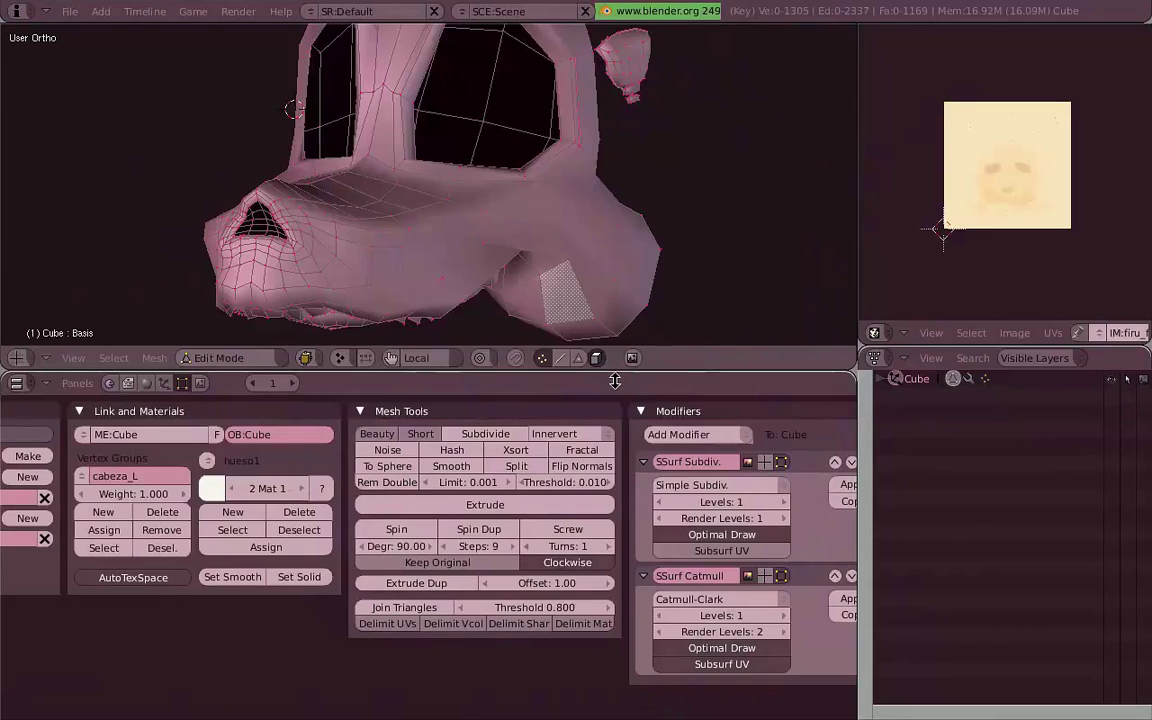
pyautogui.moveTo(615, 381); pyautogui.dragTo(615, 431)
pyautogui.press('Tab')
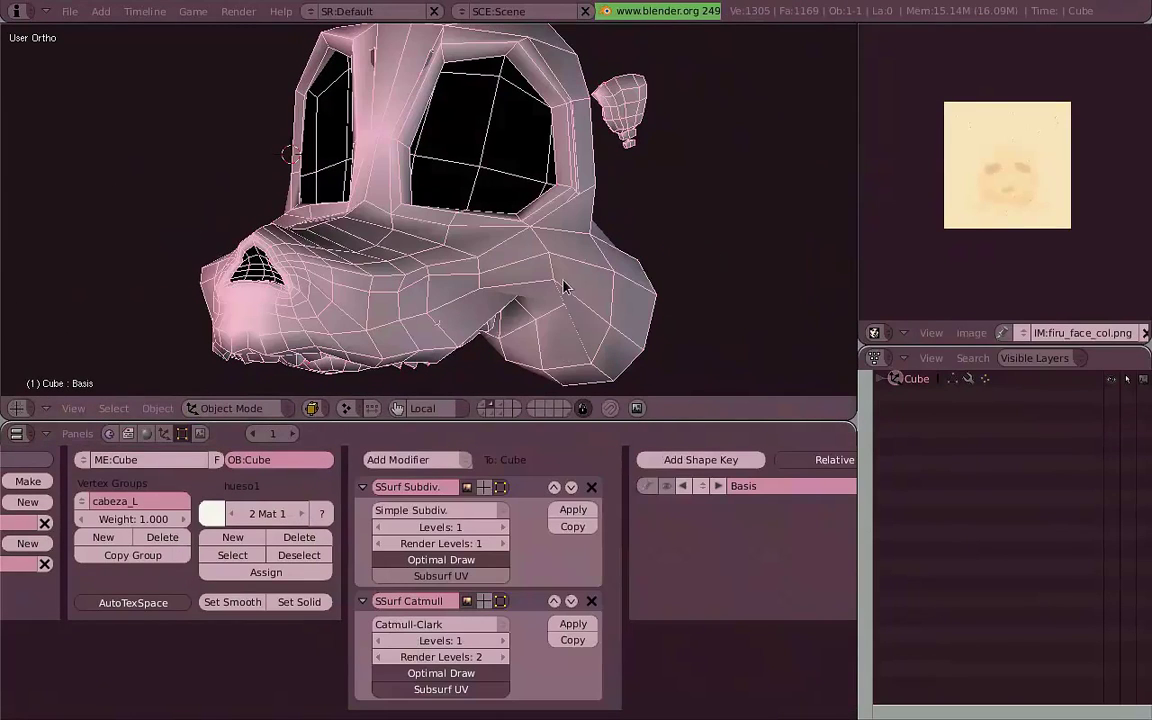
# Step: Toggle the Simple Subdiv viewport preview on and off to compare the head's smoothing
pyautogui.click(489, 494)
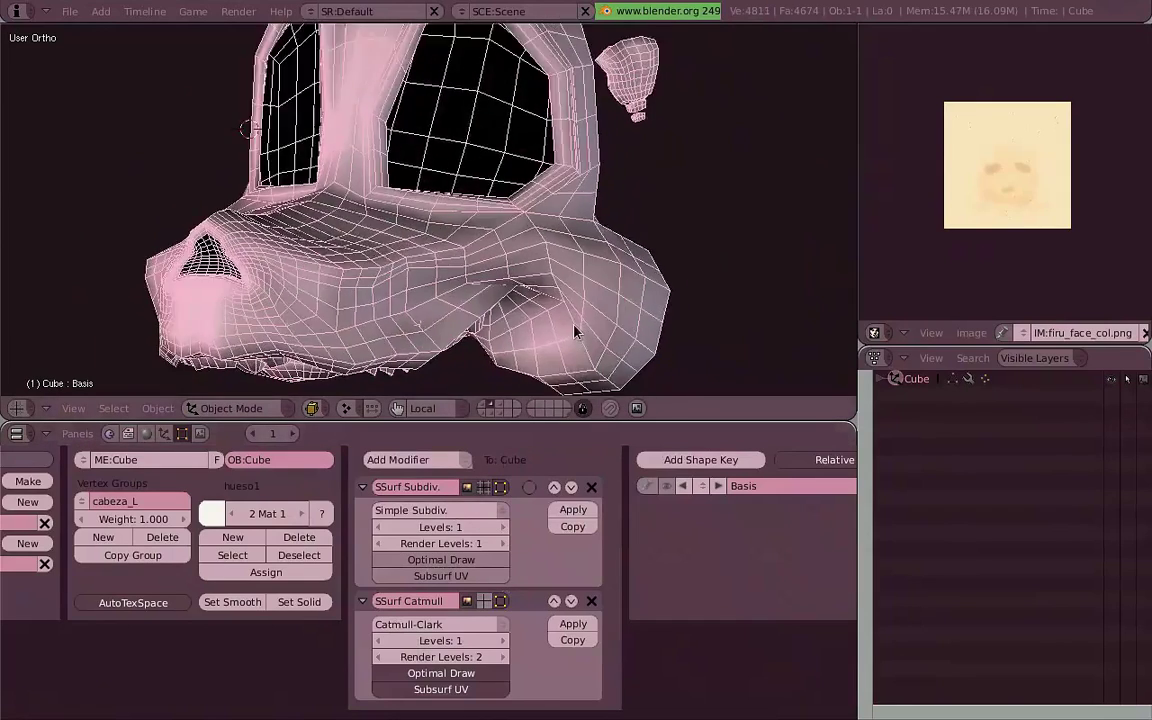
pyautogui.scroll(3, 530, 330)
pyautogui.click(484, 487)
pyautogui.scroll(3, 420, 300)
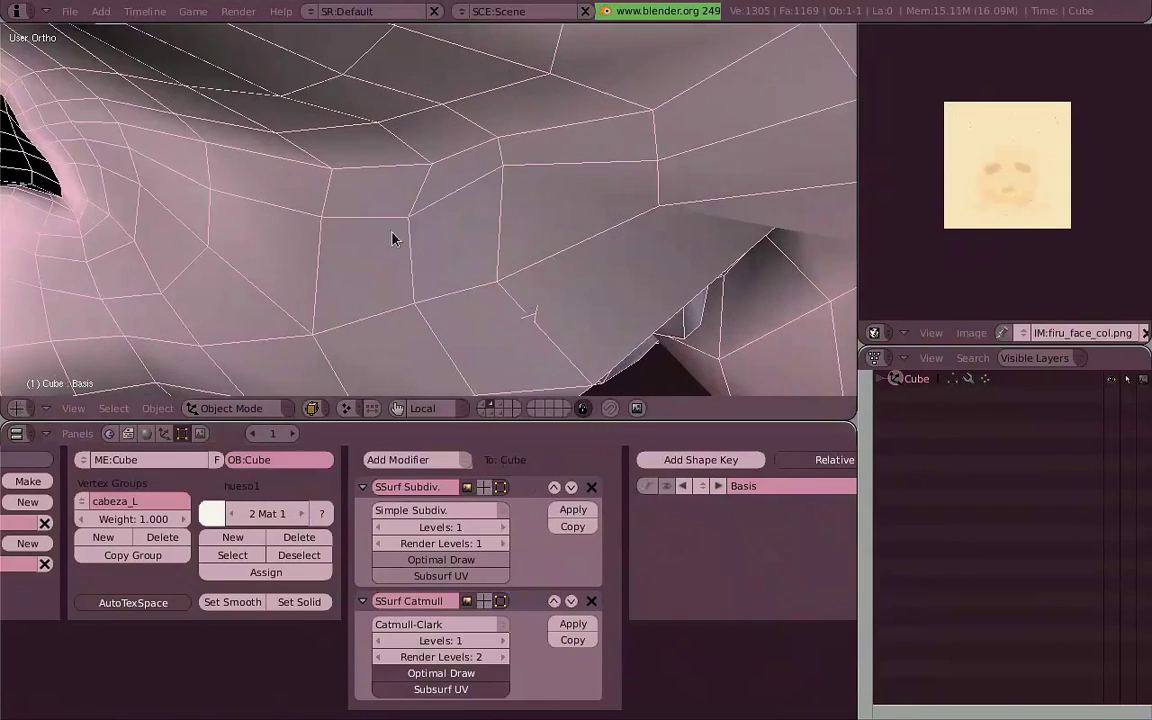
pyautogui.hotkey('shift', 'o')
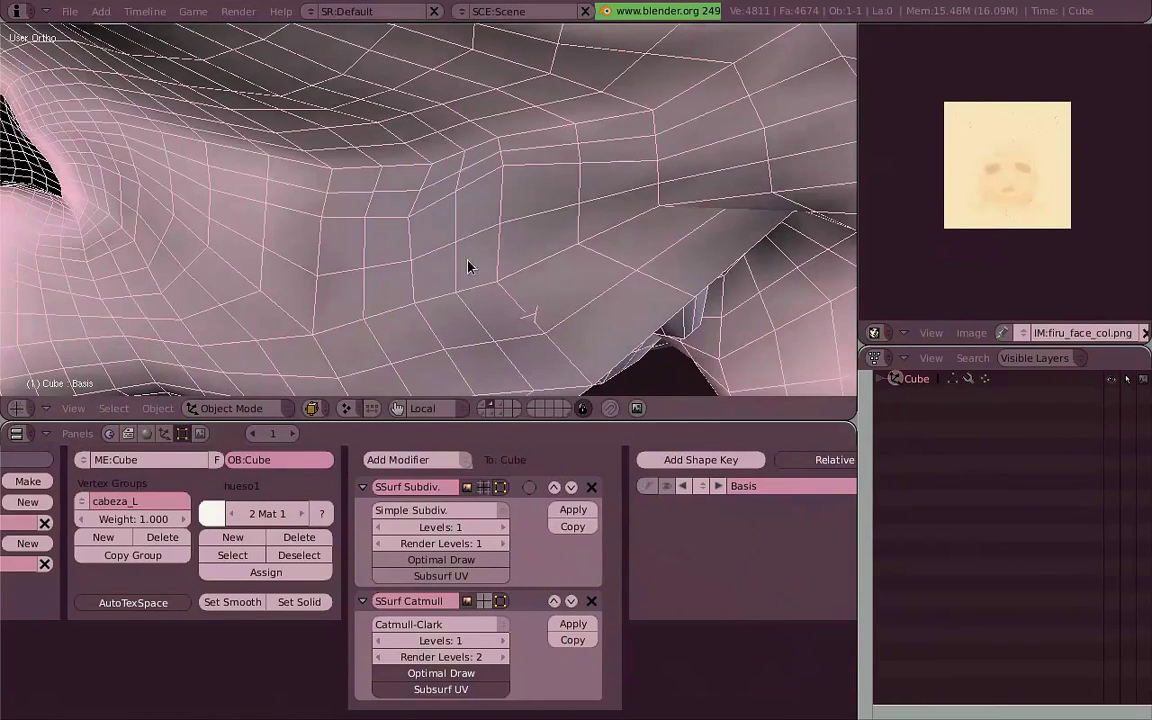
pyautogui.scroll(2, 508, 260)
pyautogui.click(499, 490)
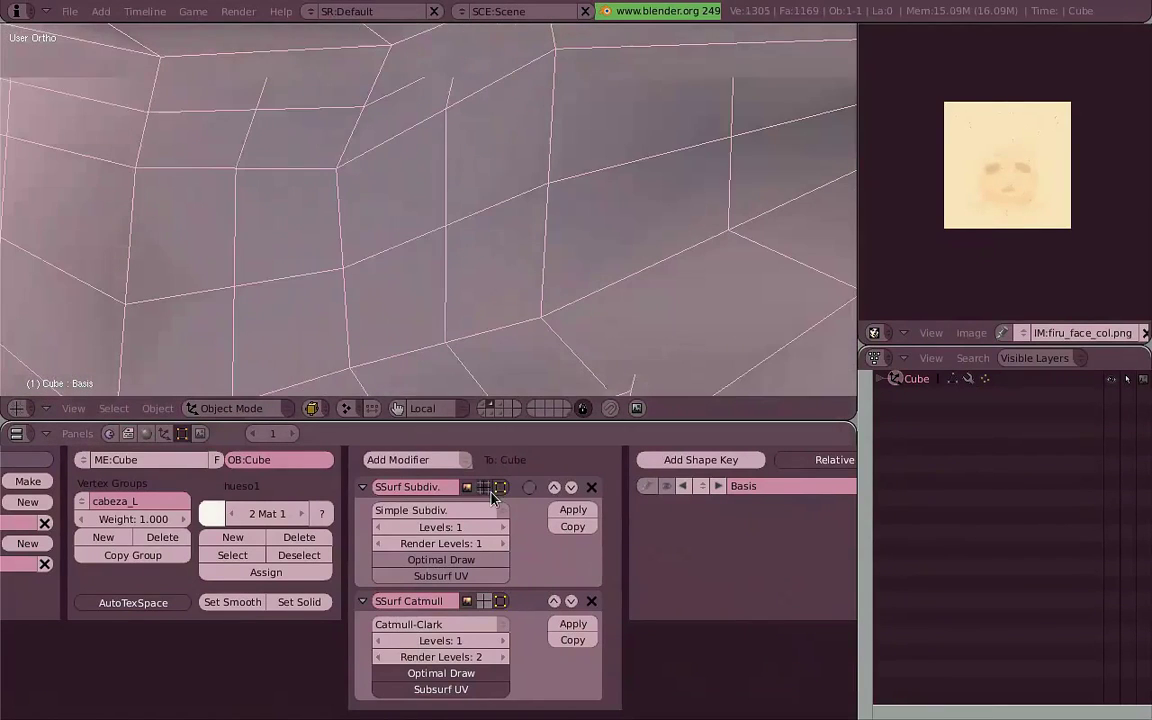
pyautogui.scroll(-2, 537, 327)
pyautogui.scroll(-3, 540, 328)
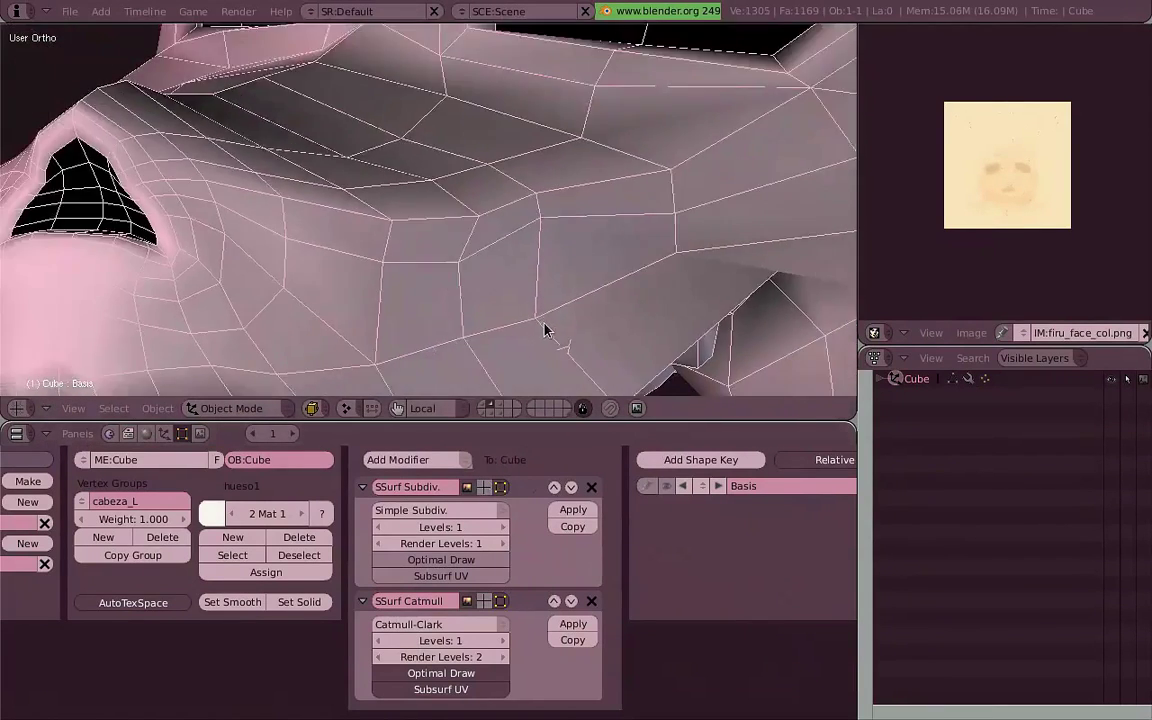
pyautogui.scroll(-3, 545, 329)
pyautogui.scroll(-2, 700, 329)
pyautogui.keyDown('shift'); pyautogui.moveTo(762, 328); pyautogui.dragTo(694, 328, button='middle'); pyautogui.keyUp('shift')
# Step: Show both subdivisions in the viewport, drawing cage edges only, with Catmull-Clark at level 2
pyautogui.click(492, 490)
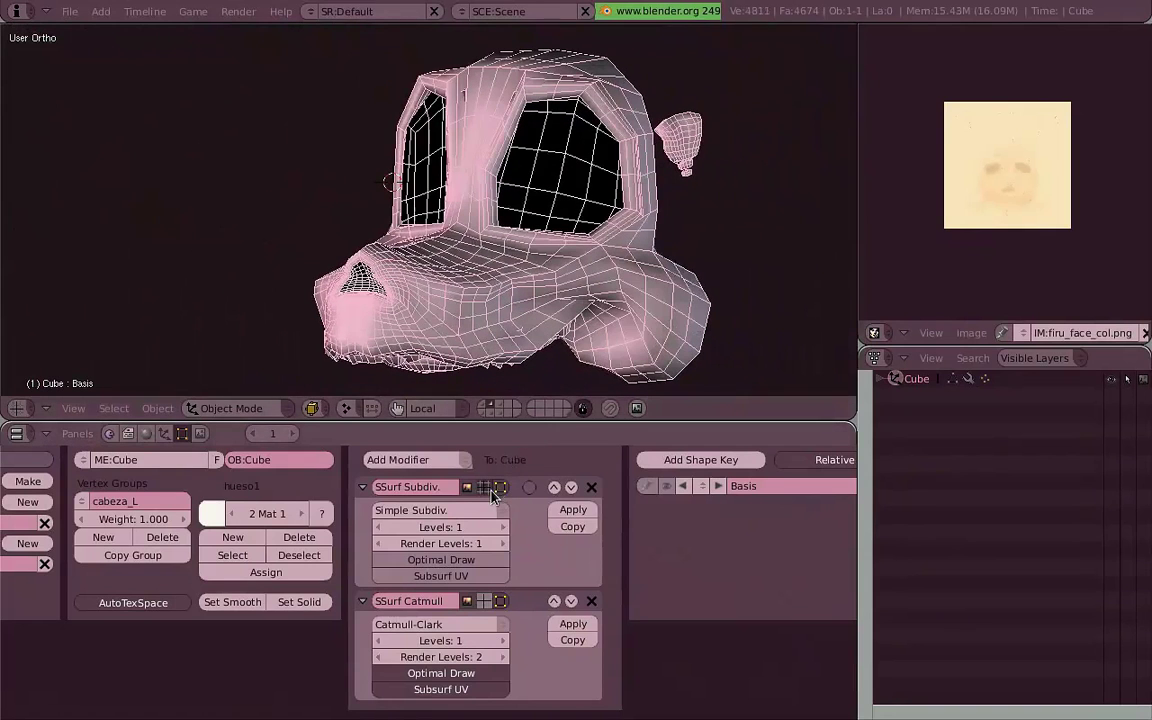
pyautogui.click(497, 566)
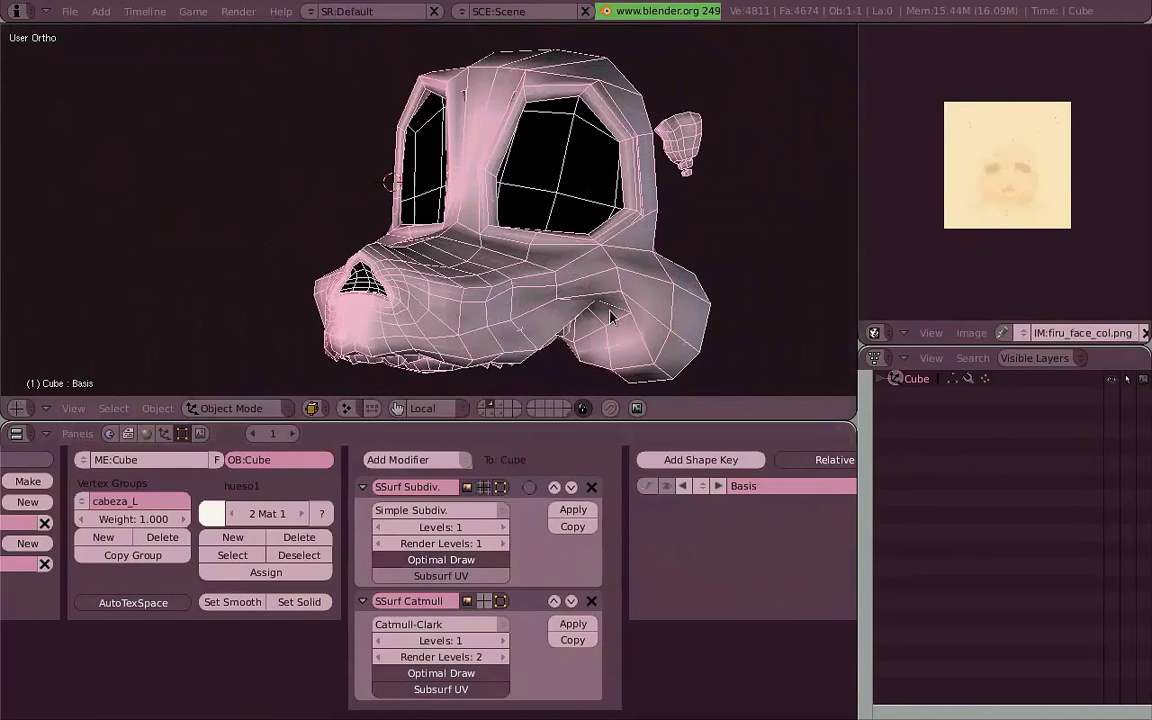
pyautogui.click(491, 606)
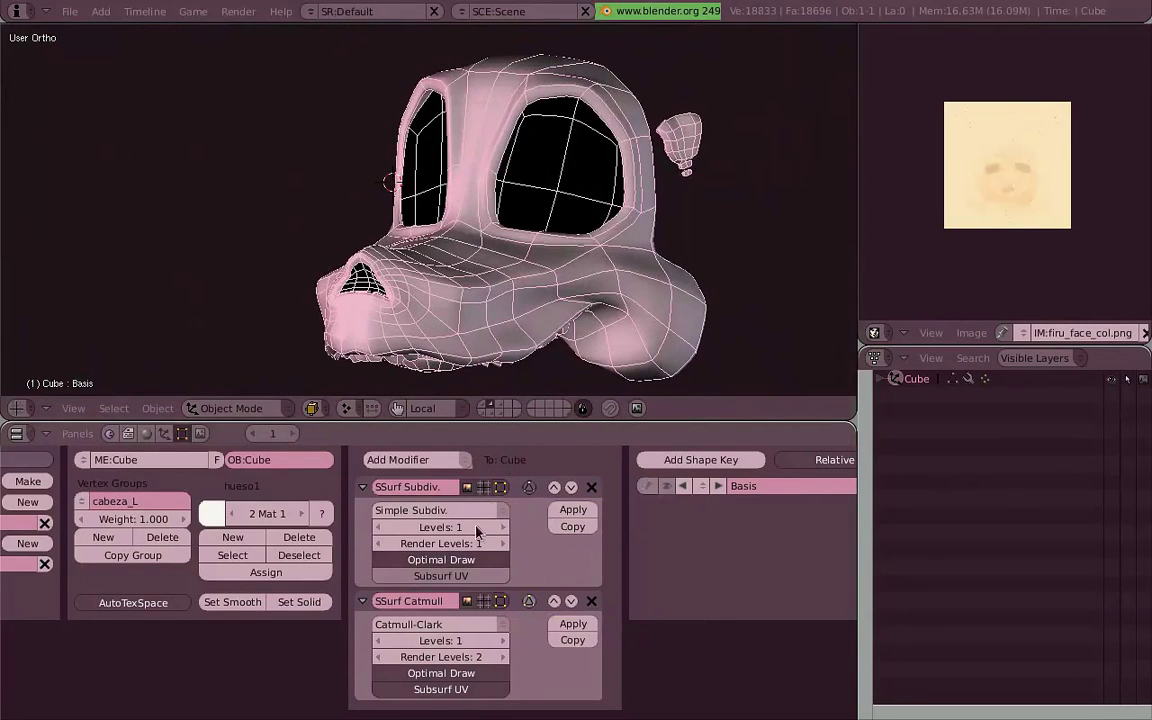
pyautogui.hotkey('ctrl', '2')
# Step: Toggle the first subdivision's edit-cage display while viewing the head from front, side and back
pyautogui.moveTo(514, 288)
pyautogui.mouseDown(button='middle')
pyautogui.moveTo(600, 290)
pyautogui.moveTo(614, 211)
pyautogui.moveTo(465, 226)
pyautogui.mouseUp(button='middle')
pyautogui.scroll(3, 650, 258)
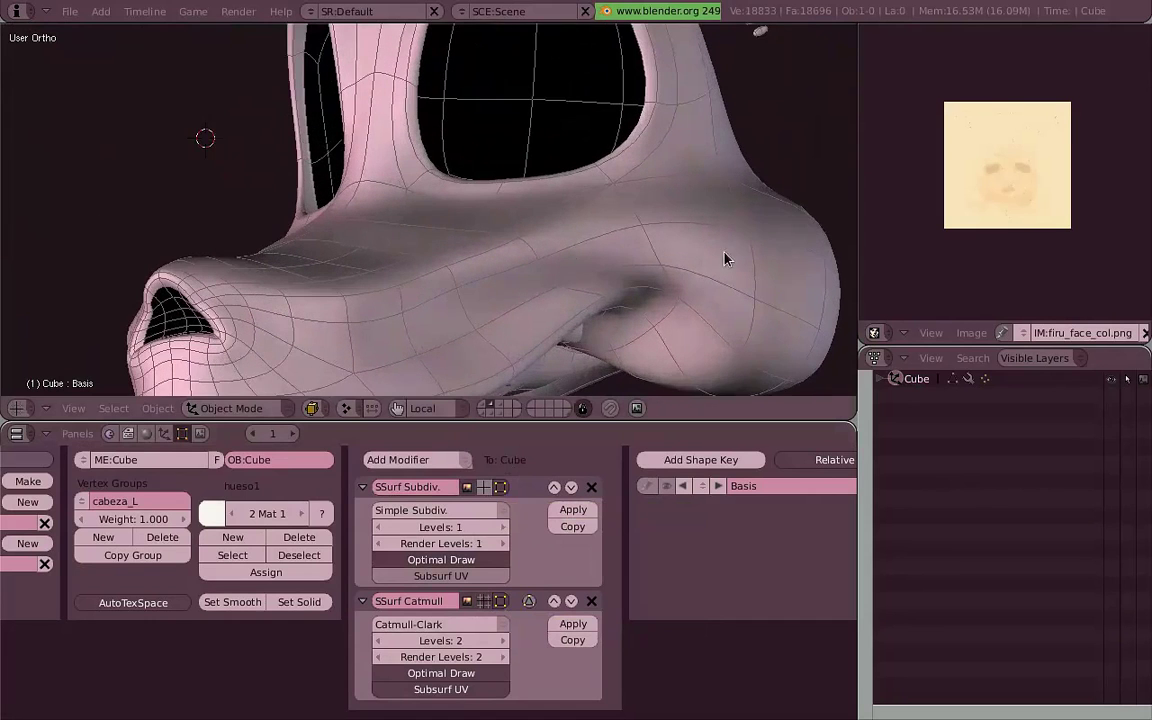
pyautogui.click(487, 490)
pyautogui.moveTo(520, 390)
pyautogui.mouseDown(button='middle')
pyautogui.moveTo(581, 380)
pyautogui.moveTo(566, 137)
pyautogui.mouseUp(button='middle')
pyautogui.click(484, 487)
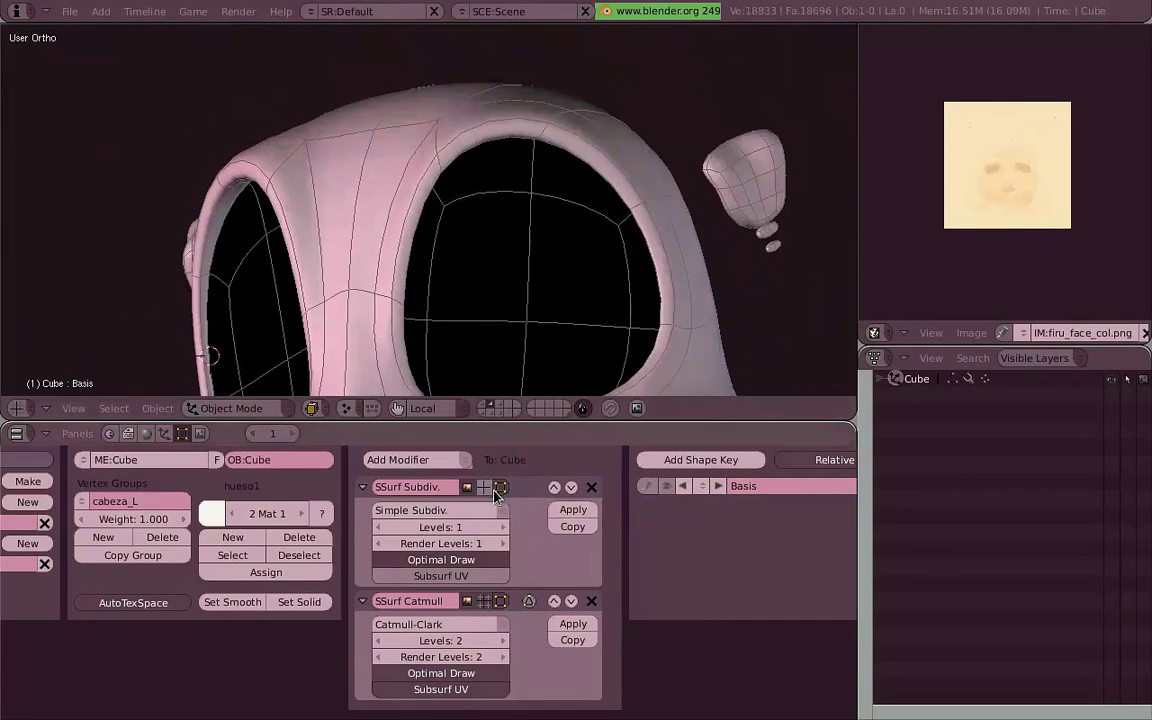
pyautogui.click(484, 487)
pyautogui.press('KP_1')
pyautogui.press('KP_3')
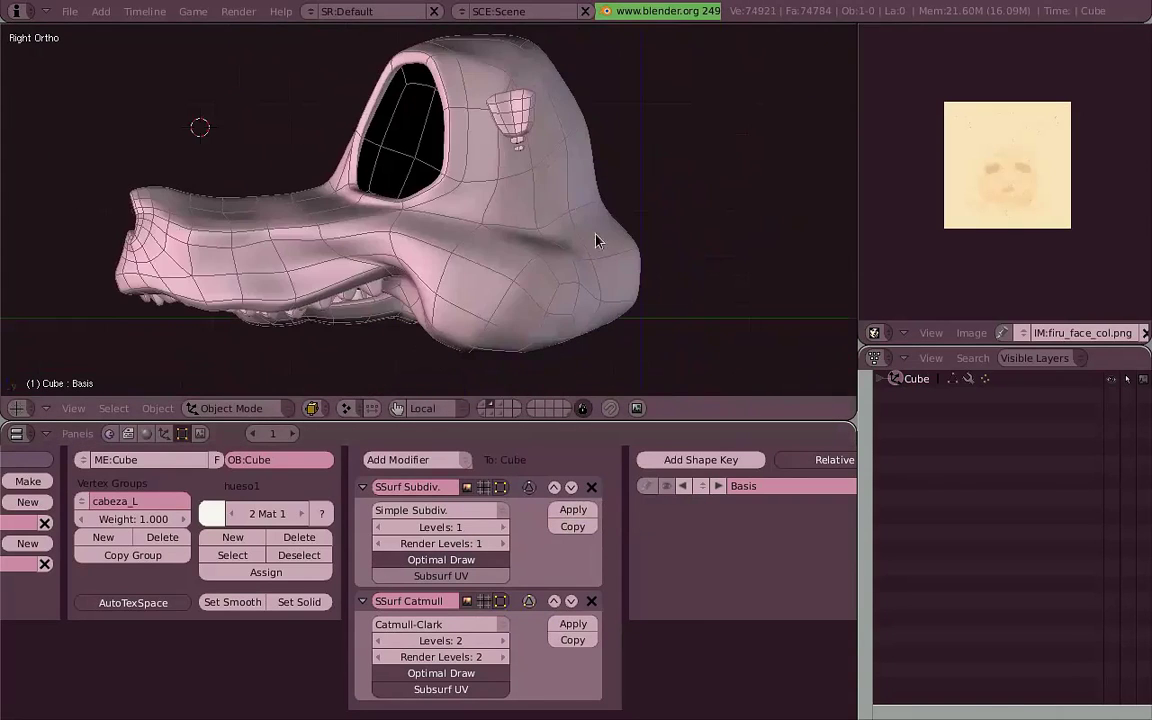
pyautogui.moveTo(494, 309); pyautogui.dragTo(400, 300, button='middle')
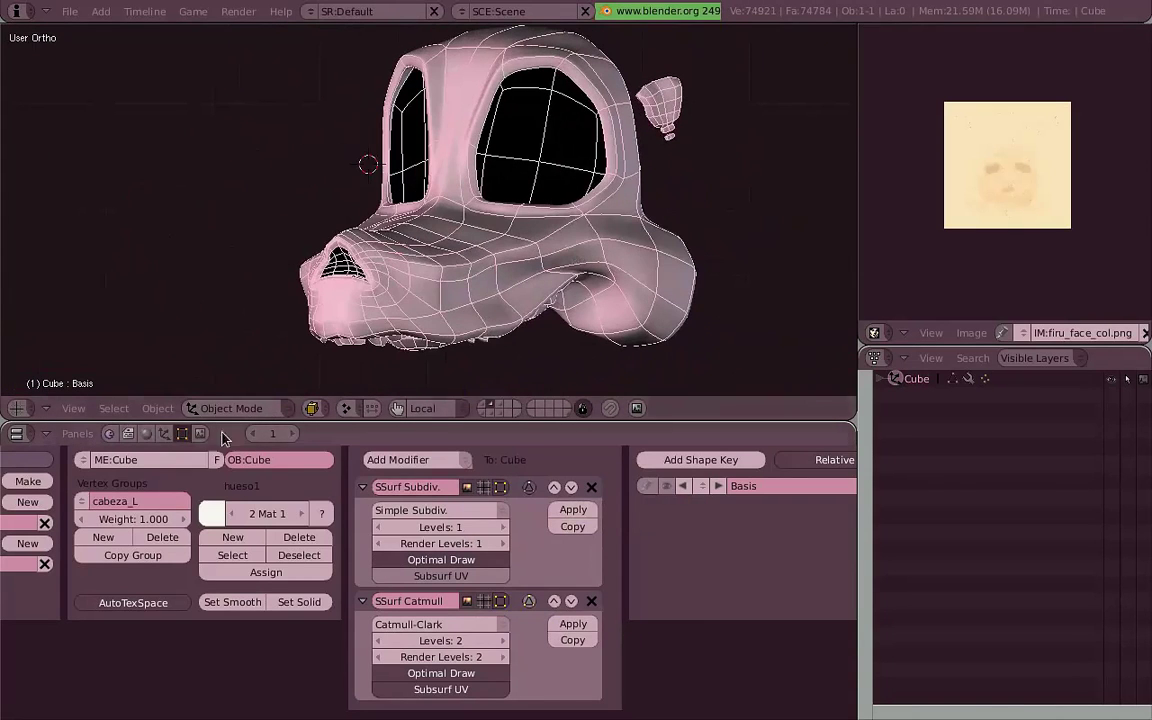
# Step: Turn off Draw Extra Wire on the head and bring the Modifiers and Shapes panels into view
pyautogui.click(180, 434)
pyautogui.click(565, 560)
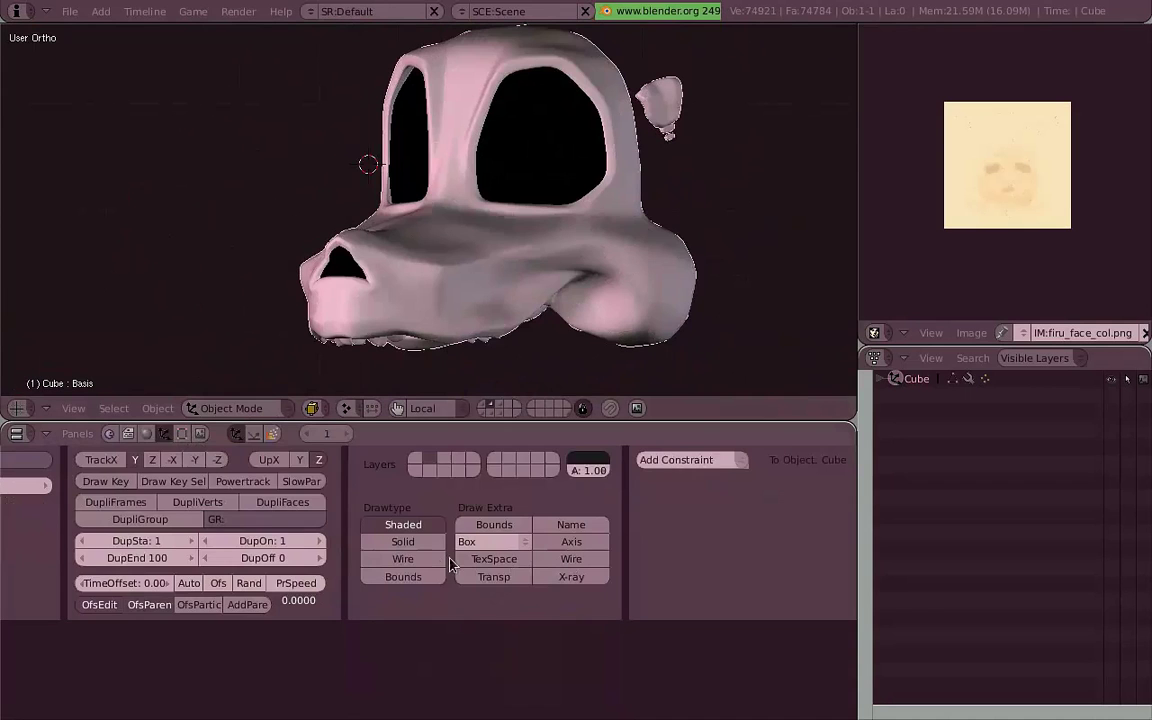
pyautogui.click(183, 434)
pyautogui.moveTo(499, 245)
pyautogui.mouseDown(button='middle')
pyautogui.moveTo(417, 262)
pyautogui.moveTo(482, 210)
pyautogui.moveTo(622, 262)
pyautogui.mouseUp(button='middle')
pyautogui.moveTo(532, 244)
pyautogui.mouseDown(button='middle')
pyautogui.moveTo(591, 239)
pyautogui.moveTo(576, 215)
pyautogui.moveTo(678, 251)
pyautogui.moveTo(640, 293)
pyautogui.moveTo(712, 303)
pyautogui.moveTo(730, 360)
pyautogui.mouseUp(button='middle')
pyautogui.press('Home')
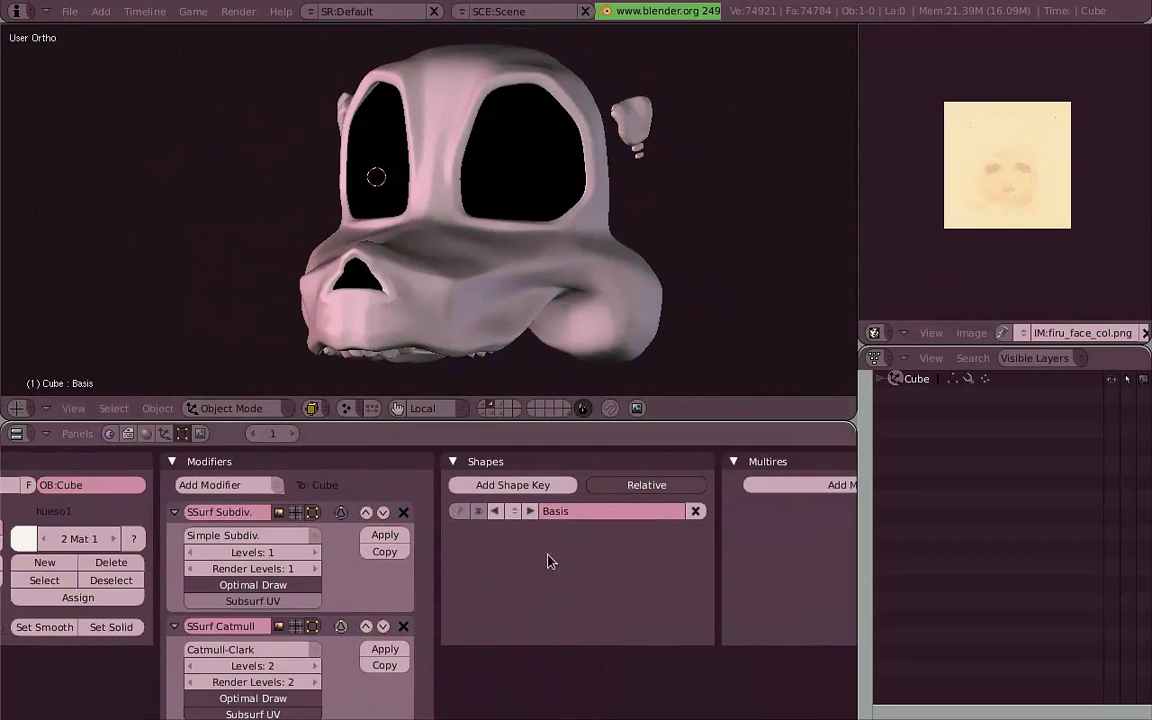
pyautogui.click(537, 518)
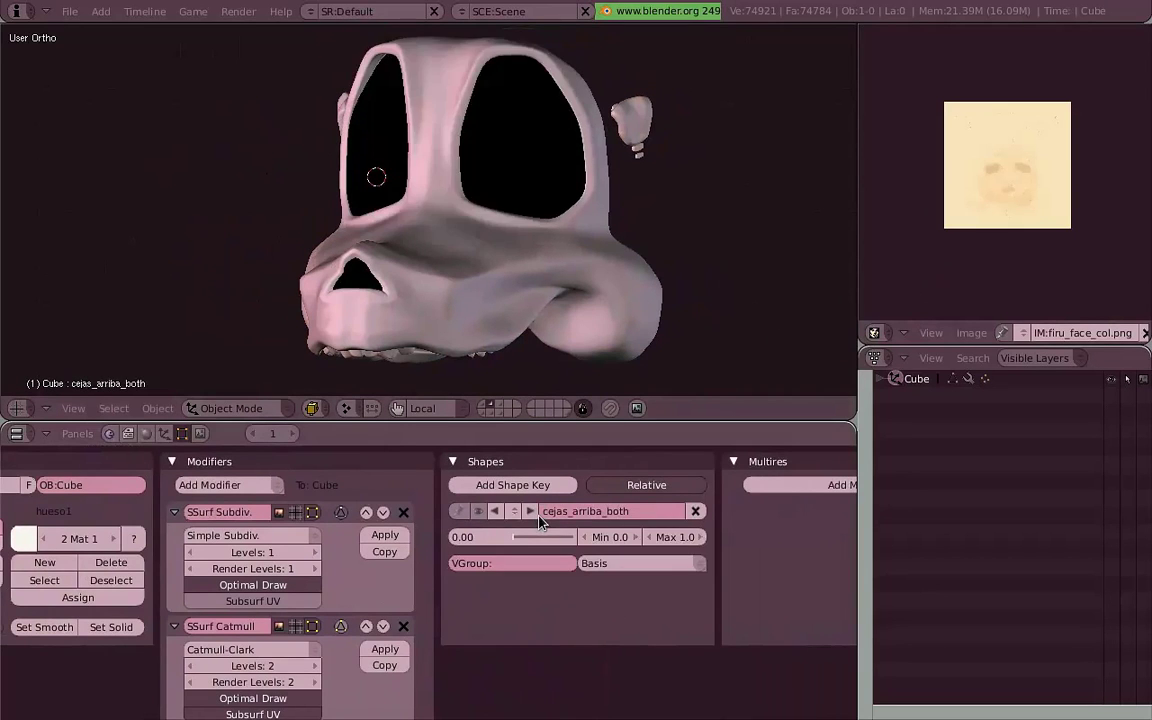
pyautogui.click(537, 518)
pyautogui.click(537, 518)
pyautogui.click(537, 518)
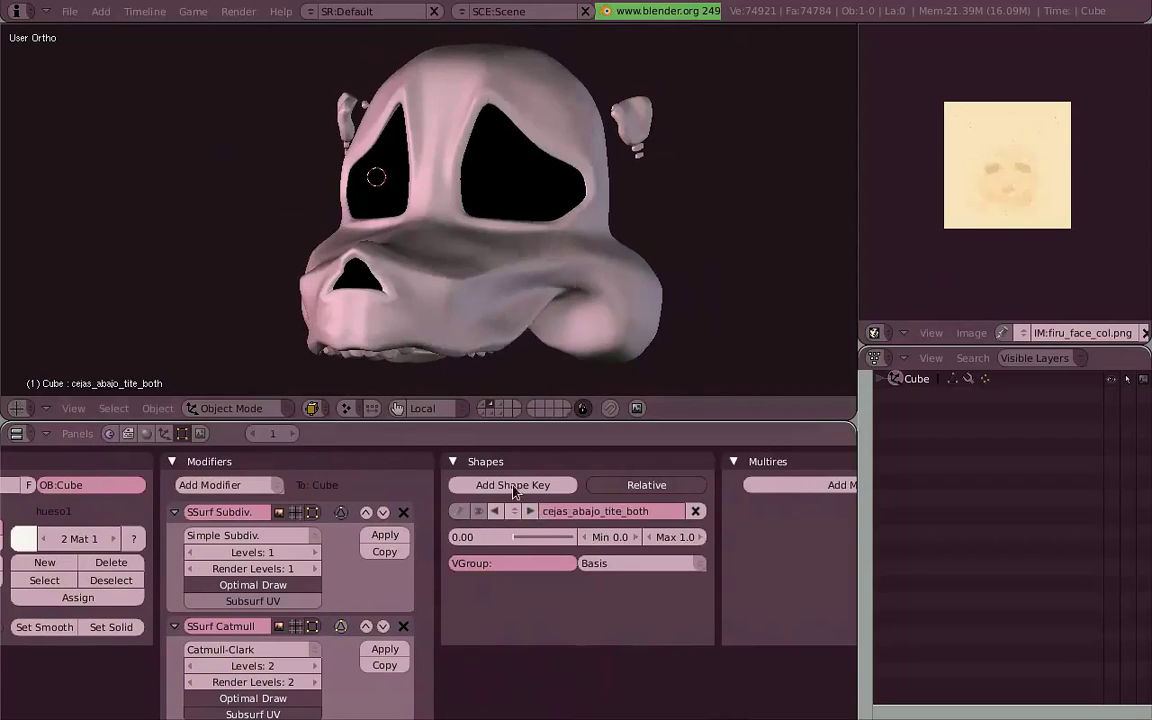
pyautogui.moveTo(400, 230); pyautogui.dragTo(447, 221, button='middle')
pyautogui.click(538, 516)
pyautogui.click(538, 516)
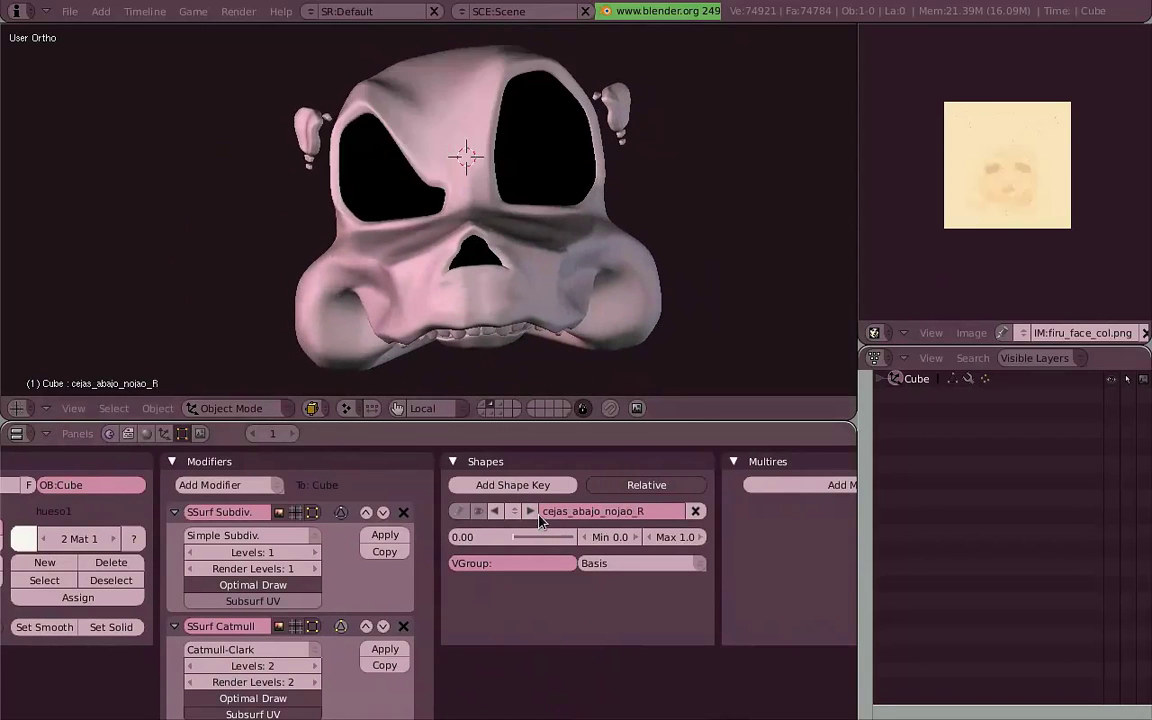
pyautogui.click(538, 518)
pyautogui.click(538, 518)
pyautogui.click(538, 518)
pyautogui.click(538, 518)
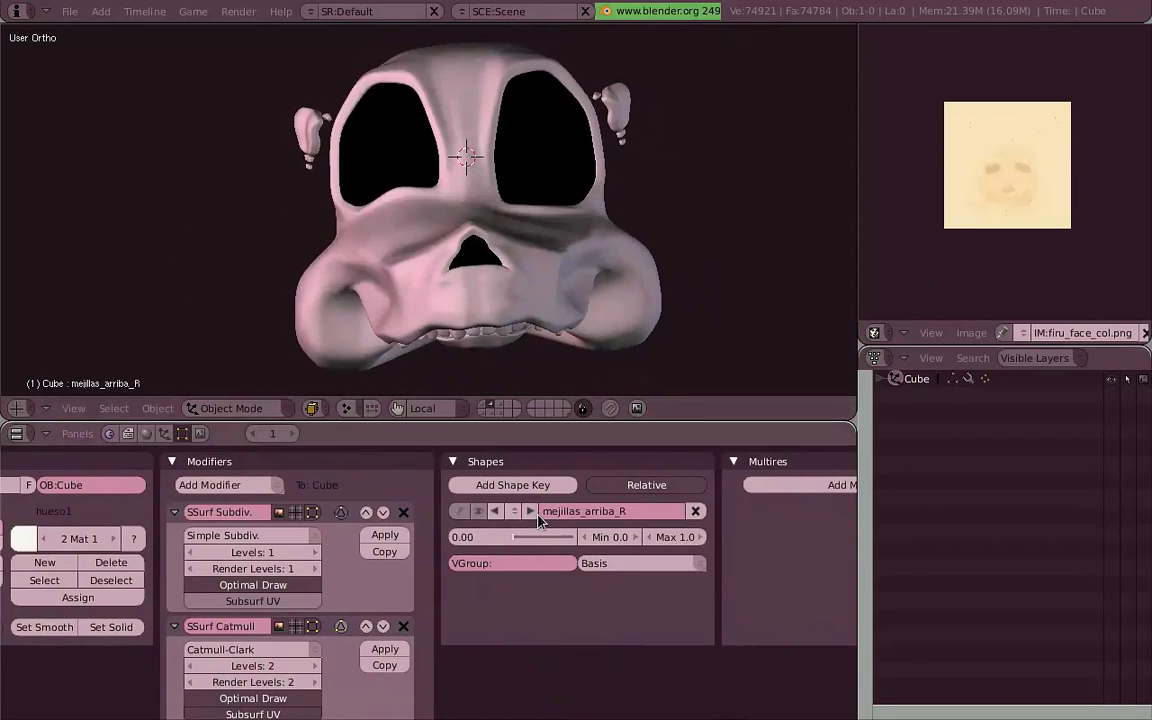
pyautogui.click(537, 518)
pyautogui.click(537, 518)
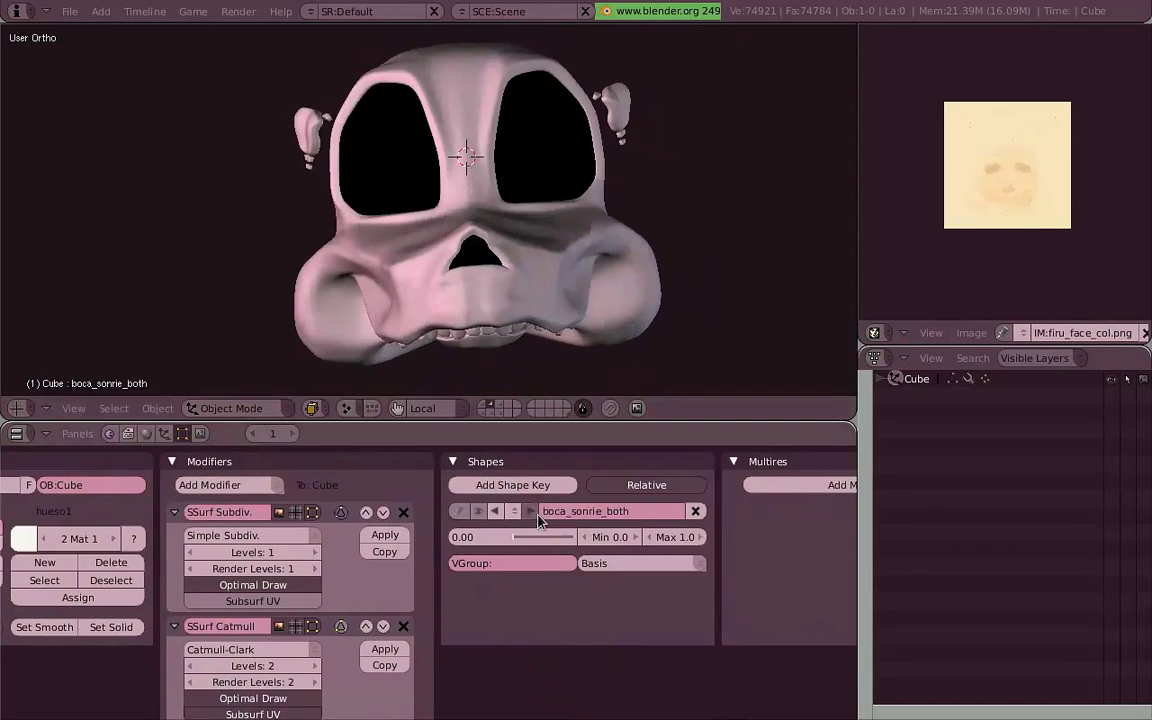
pyautogui.click(537, 518)
pyautogui.click(537, 518)
pyautogui.click(537, 518)
pyautogui.click(537, 518)
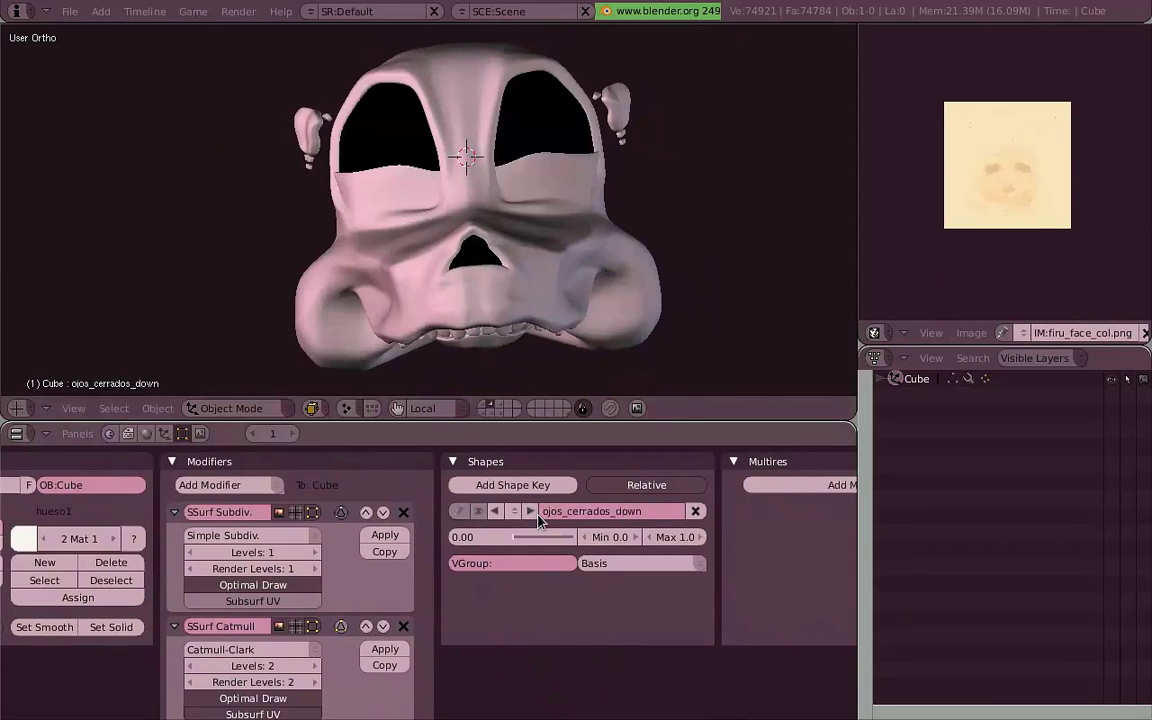
pyautogui.click(537, 518)
pyautogui.click(538, 518)
pyautogui.click(538, 518)
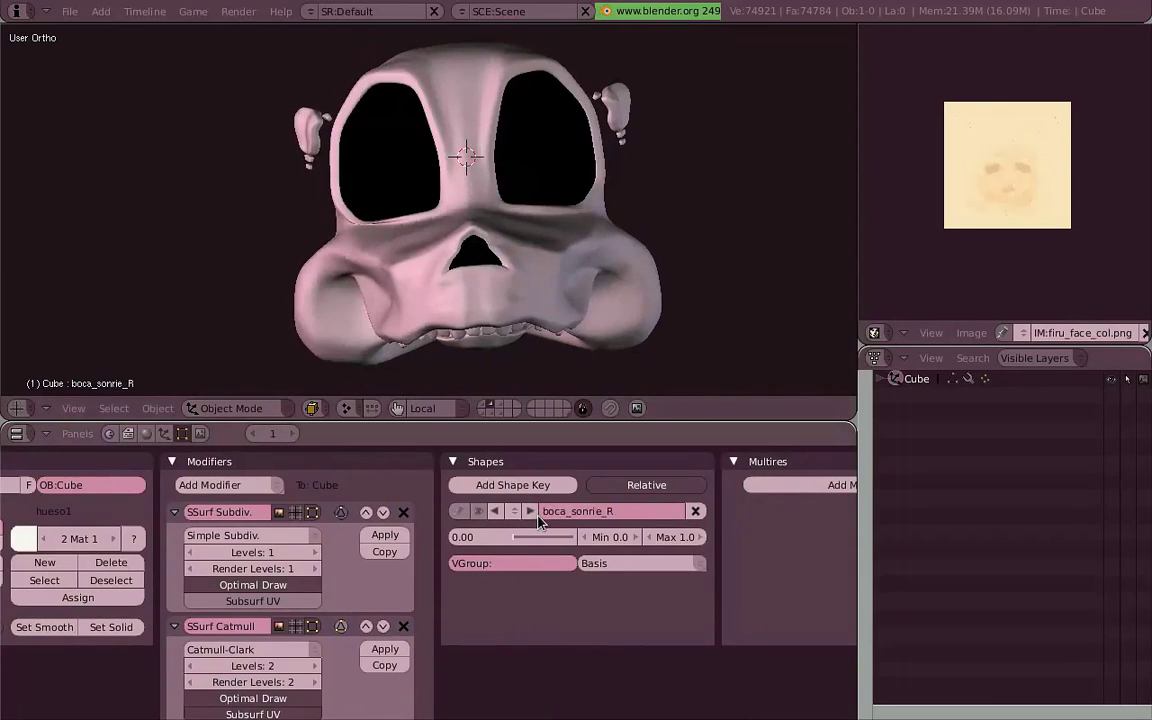
pyautogui.click(538, 518)
pyautogui.click(538, 518)
pyautogui.click(538, 518)
pyautogui.click(538, 518)
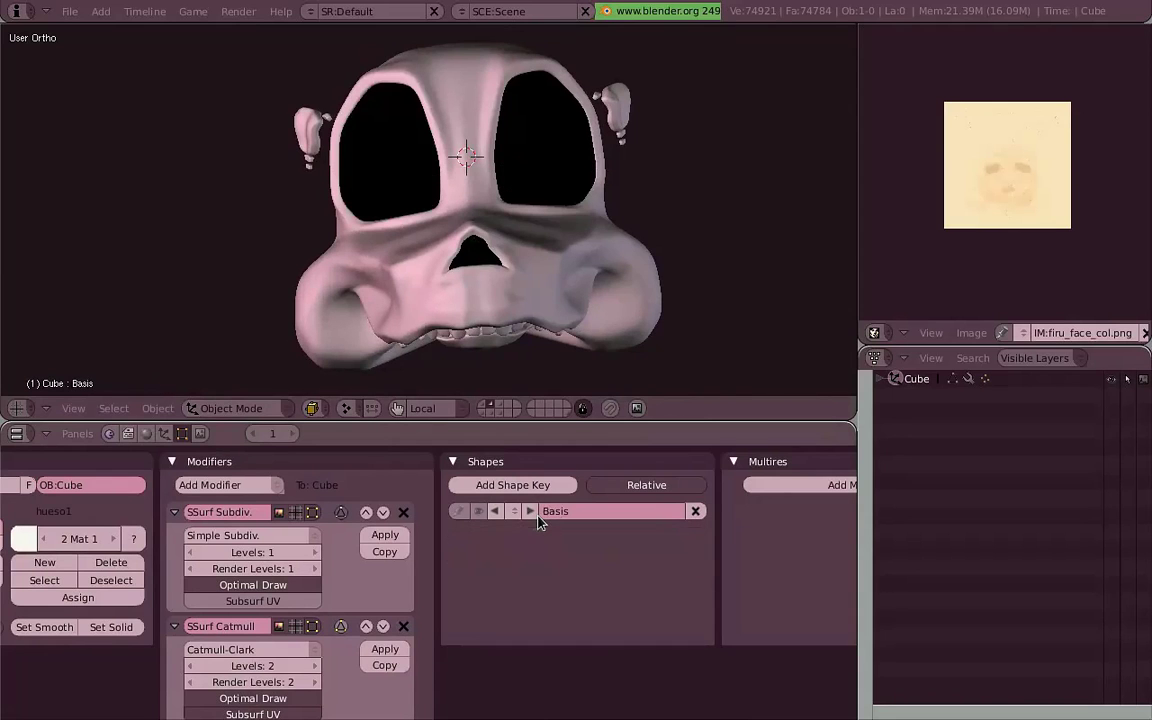
pyautogui.click(537, 520)
pyautogui.moveTo(470, 480)
pyautogui.mouseDown(button='middle')
pyautogui.moveTo(648, 584)
pyautogui.moveTo(940, 595)
pyautogui.mouseUp(button='middle')
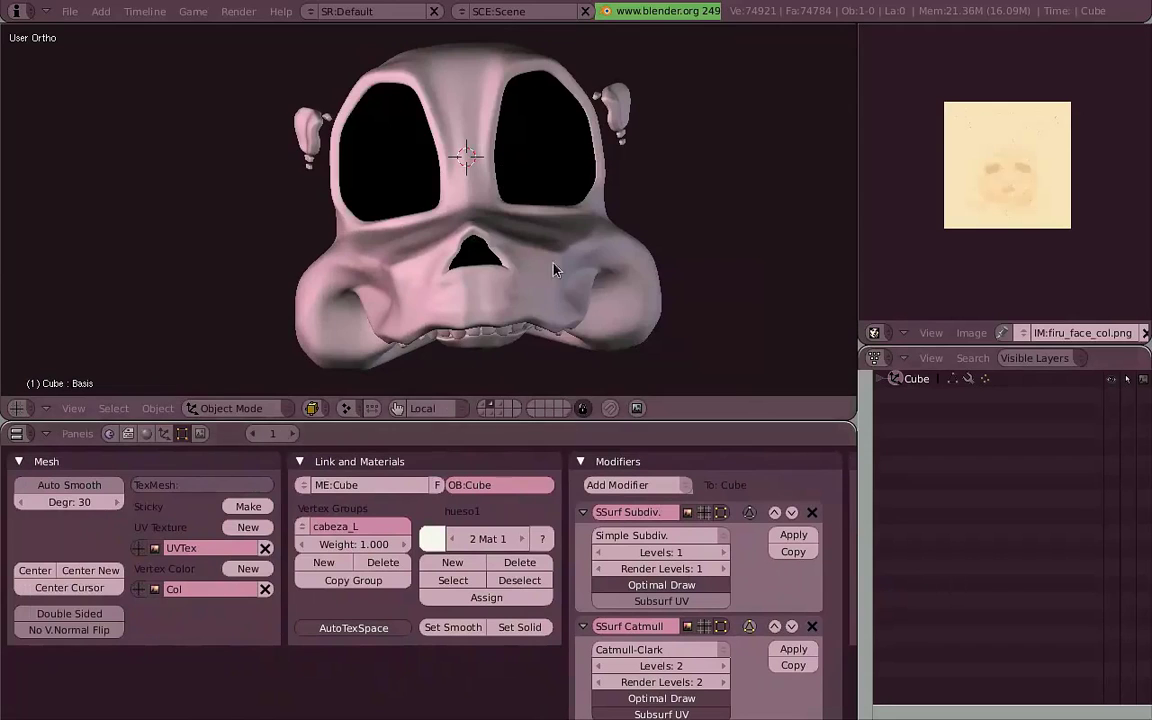
pyautogui.moveTo(498, 237)
pyautogui.mouseDown(button='middle')
pyautogui.moveTo(446, 248)
pyautogui.moveTo(589, 259)
pyautogui.mouseUp(button='middle')
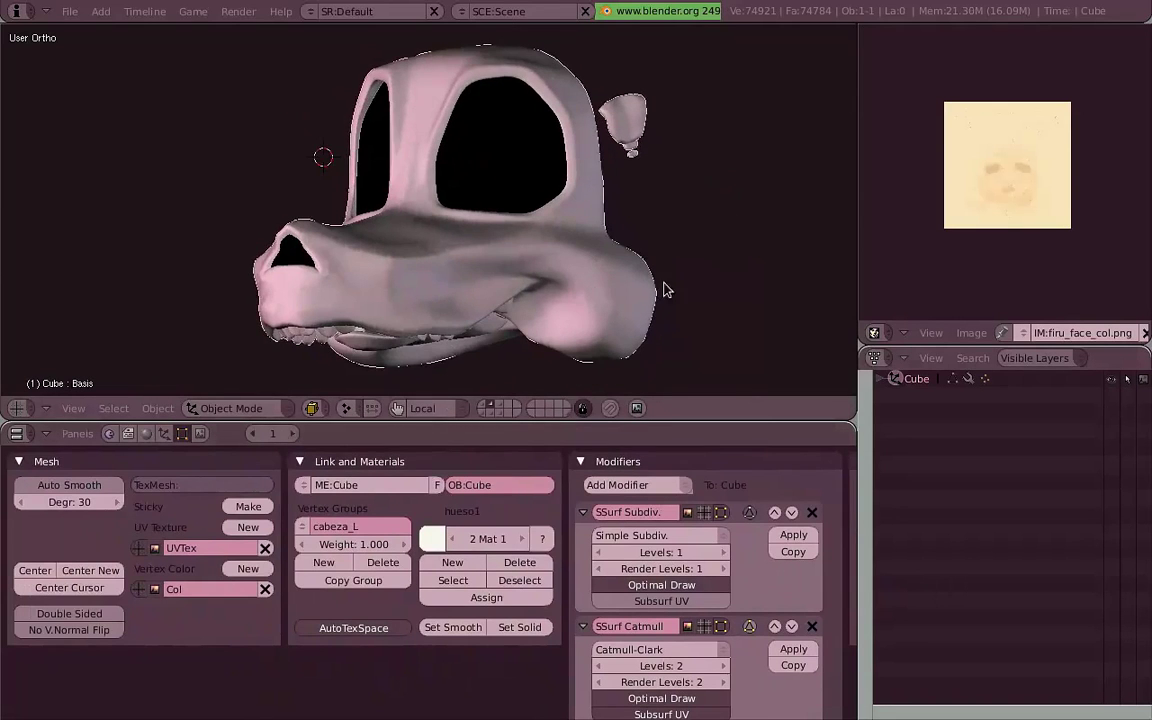
pyautogui.moveTo(663, 283); pyautogui.dragTo(628, 296, button='middle')
# Step: Show the skeleton layer and select the spine mesh Cube.001
pyautogui.click(502, 412)
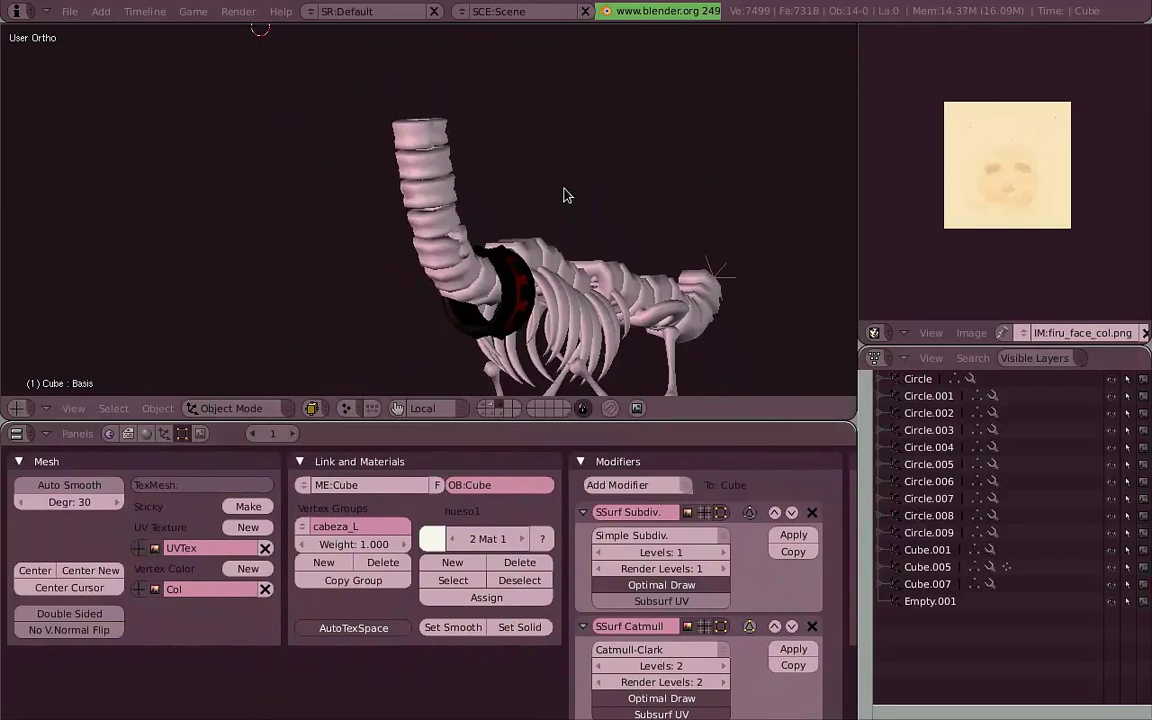
pyautogui.rightClick(398, 134)
pyautogui.keyDown('ctrl'); pyautogui.scroll(-3, 540, 238); pyautogui.keyUp('ctrl')
pyautogui.keyDown('ctrl'); pyautogui.scroll(-1, 522, 249); pyautogui.keyUp('ctrl')
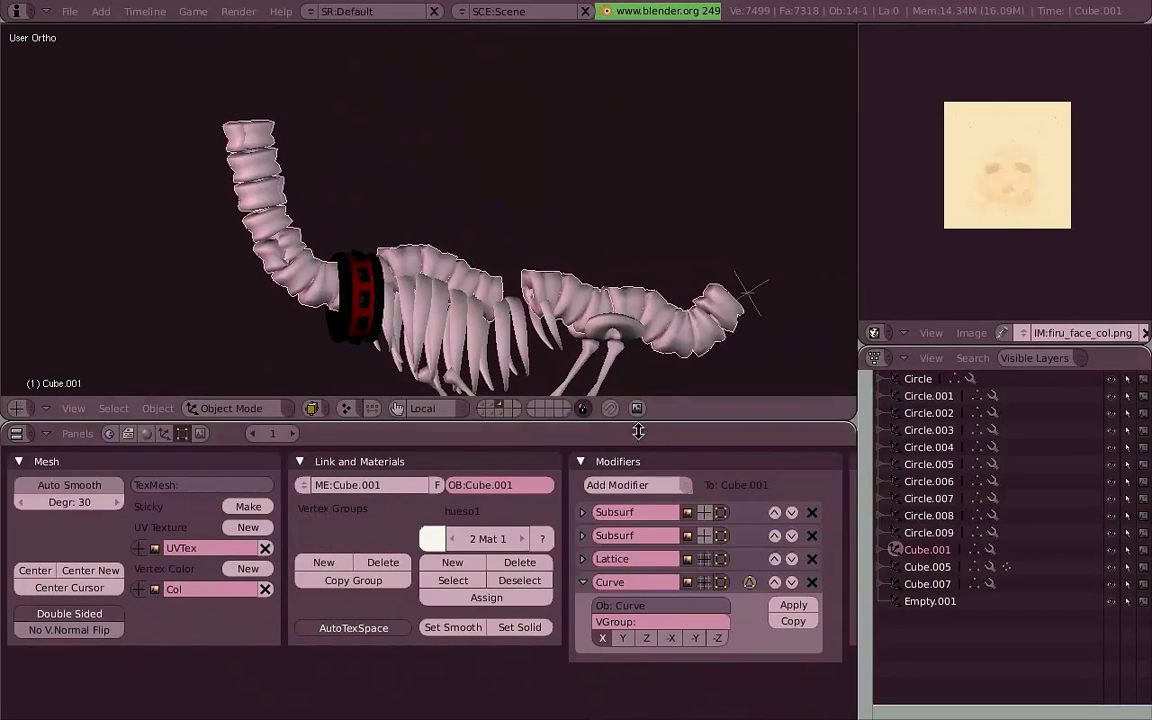
pyautogui.moveTo(483, 249); pyautogui.dragTo(480, 296, button='middle')
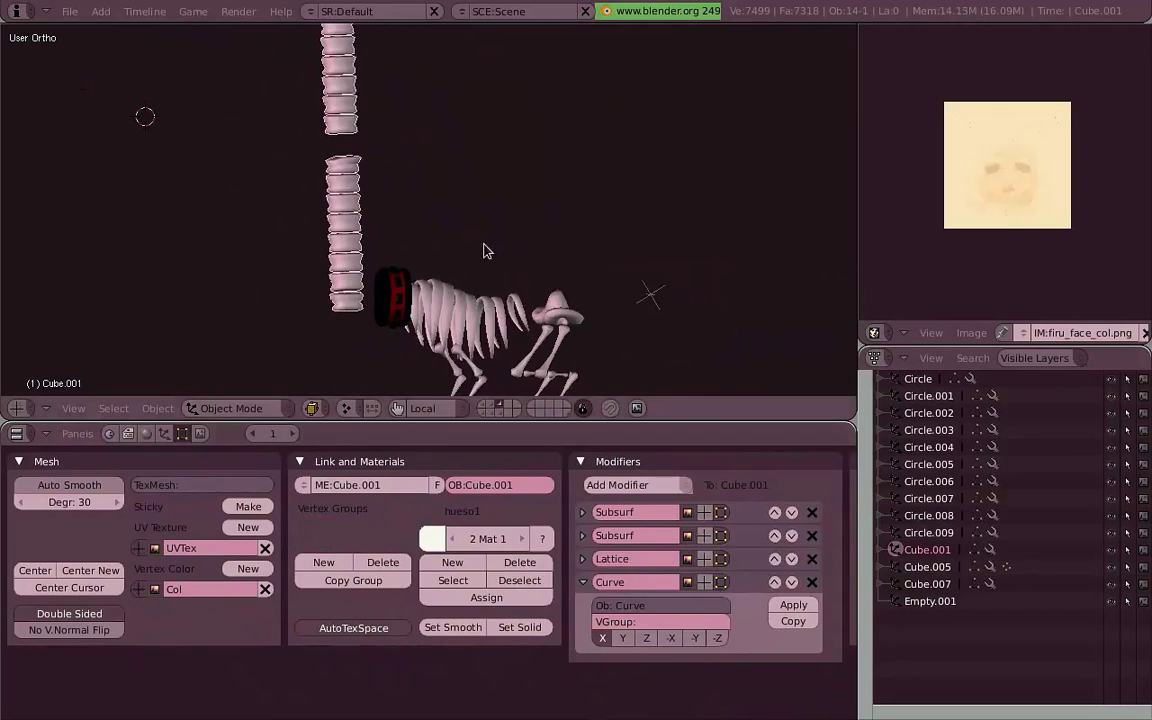
# Step: Enter edit mode on Cube.001 and select its top vertebra ring
pyautogui.press('Tab')
pyautogui.scroll(2, 393, 226)
pyautogui.scroll(2, 473, 265)
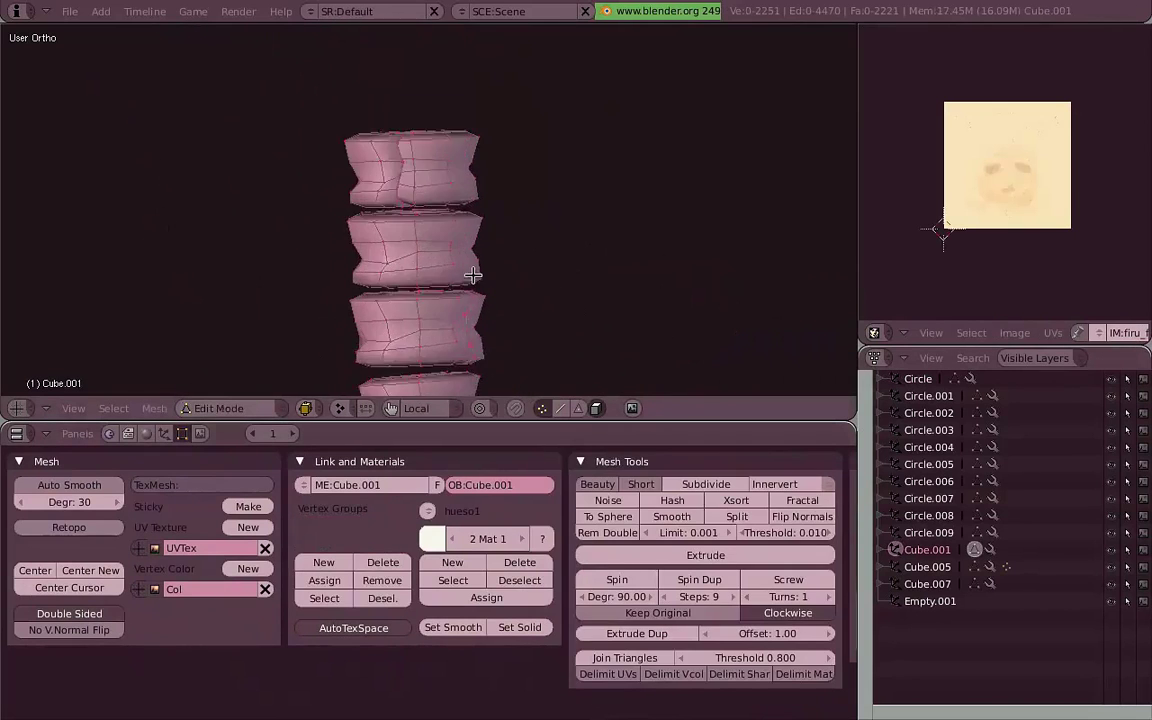
pyautogui.scroll(2, 417, 278)
pyautogui.press('l')
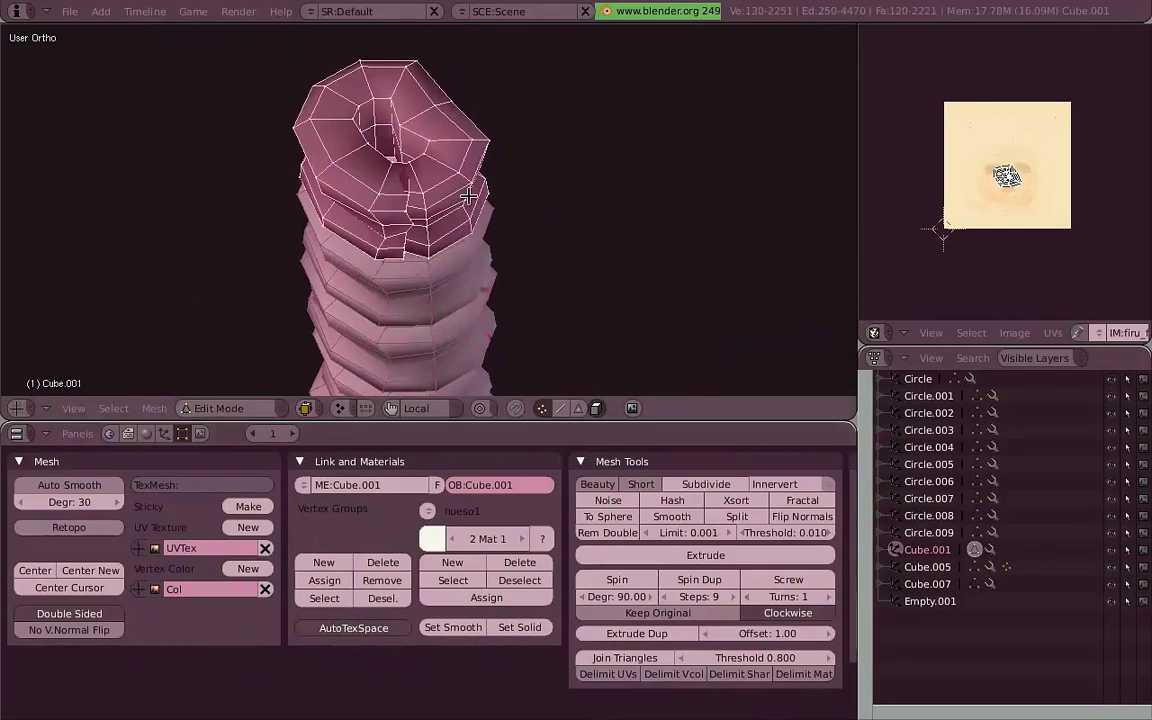
pyautogui.scroll(3, 463, 193)
pyautogui.moveTo(463, 193)
pyautogui.mouseDown(button='middle')
pyautogui.moveTo(437, 224)
pyautogui.moveTo(116, 211)
pyautogui.moveTo(489, 185)
pyautogui.moveTo(540, 253)
pyautogui.moveTo(319, 257)
pyautogui.moveTo(481, 177)
pyautogui.moveTo(509, 226)
pyautogui.moveTo(507, 368)
pyautogui.moveTo(537, 134)
pyautogui.moveTo(558, 334)
pyautogui.moveTo(460, 237)
pyautogui.moveTo(495, 252)
pyautogui.mouseUp(button='middle')
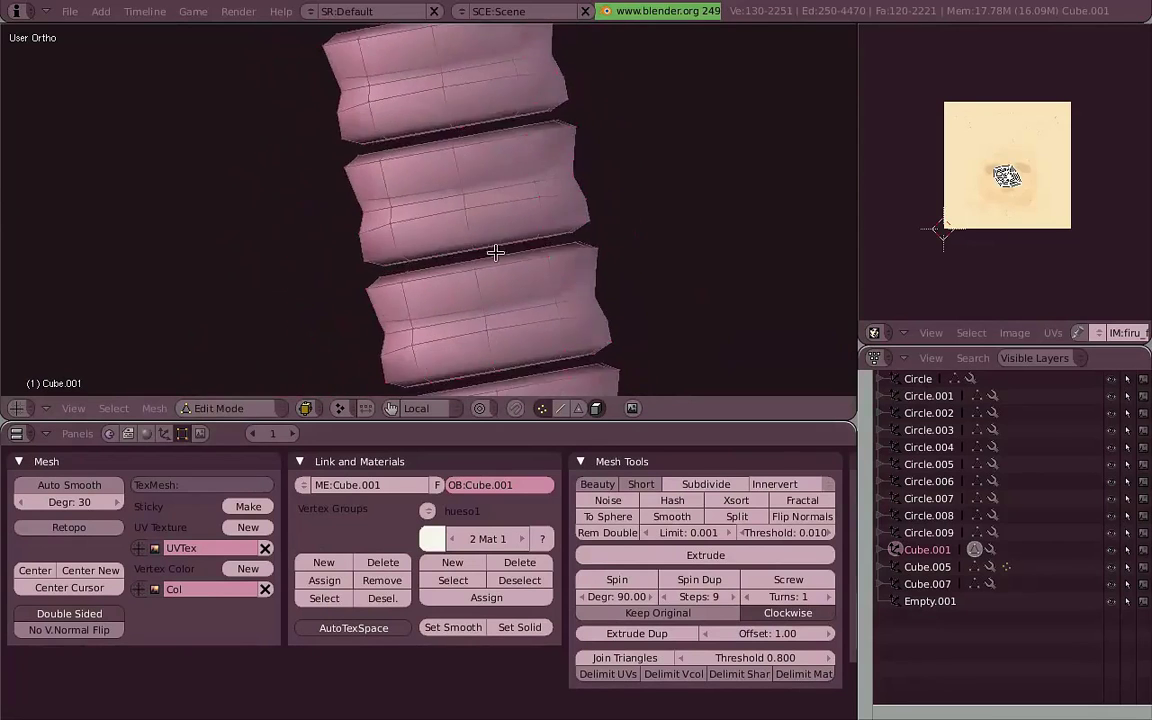
# Step: Orbit around the spine column to inspect the ring, then return to object mode
pyautogui.scroll(-4, 495, 252)
pyautogui.moveTo(566, 198)
pyautogui.mouseDown(button='middle')
pyautogui.moveTo(566, 154)
pyautogui.moveTo(648, 224)
pyautogui.moveTo(581, 282)
pyautogui.moveTo(671, 329)
pyautogui.mouseUp(button='middle')
pyautogui.scroll(2, 495, 270)
pyautogui.scroll(2, 540, 250)
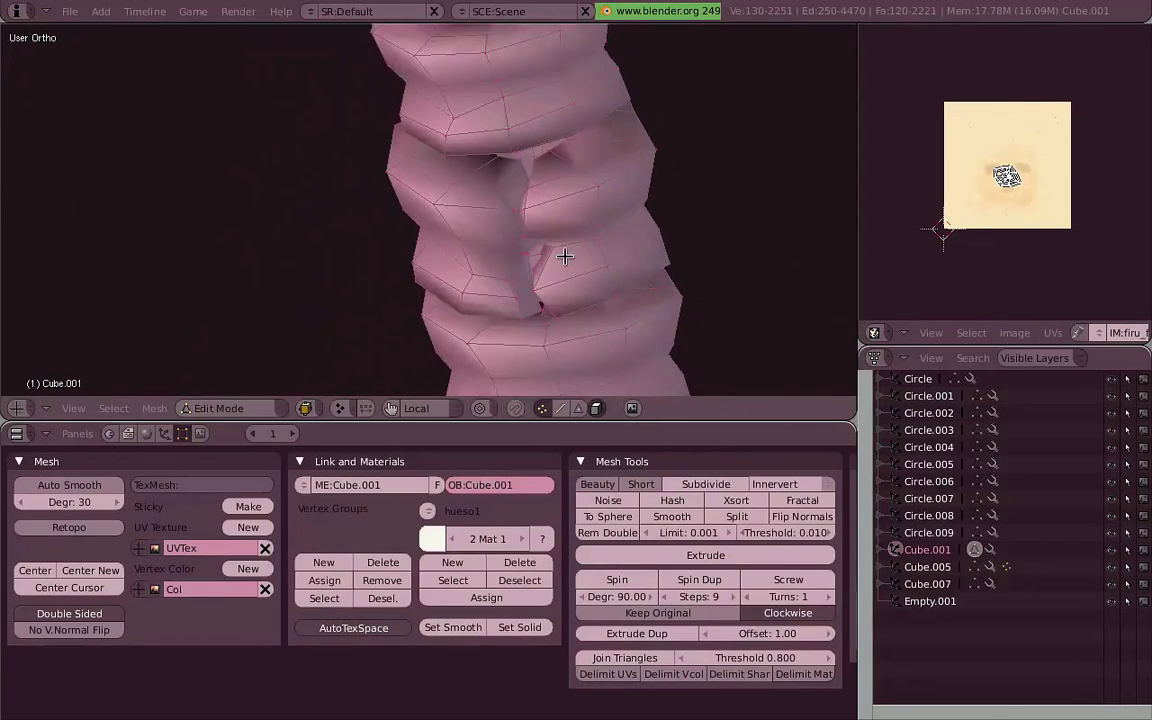
pyautogui.scroll(1, 560, 275)
pyautogui.press('Tab')
pyautogui.scroll(-4, 575, 298)
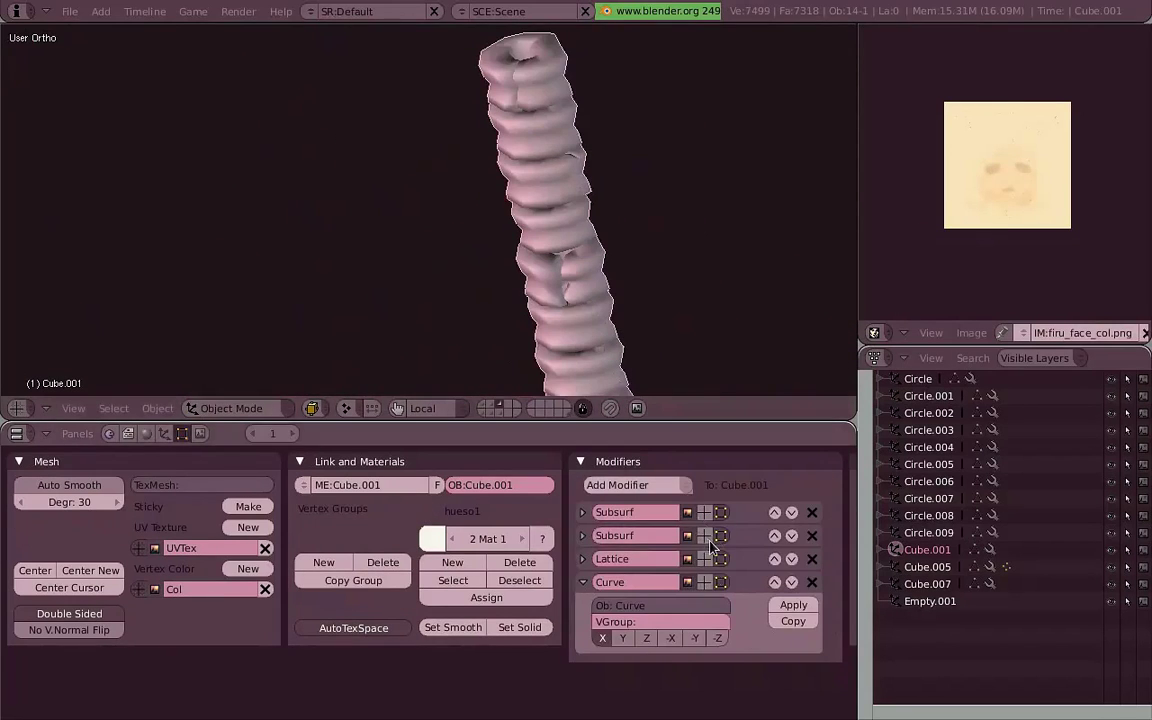
# Step: Toggle the first Subsurf's edit-cage option while viewing the spine column from the right side
pyautogui.click(706, 512)
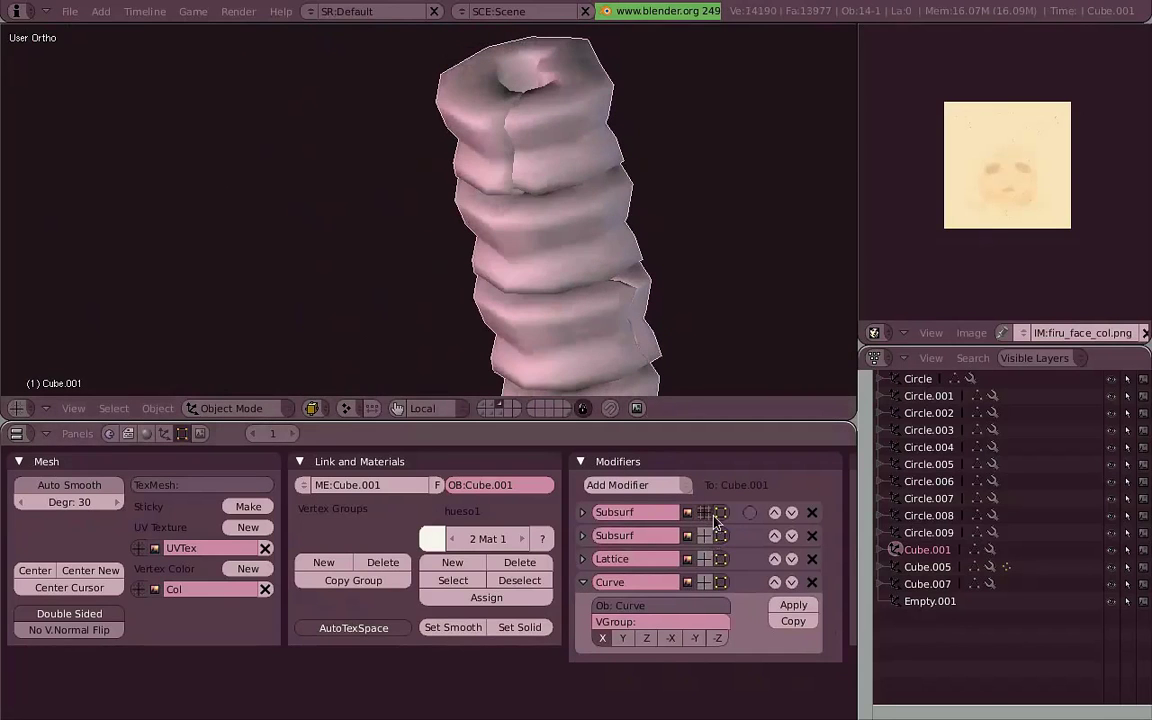
pyautogui.moveTo(575, 165); pyautogui.dragTo(415, 316, button='middle')
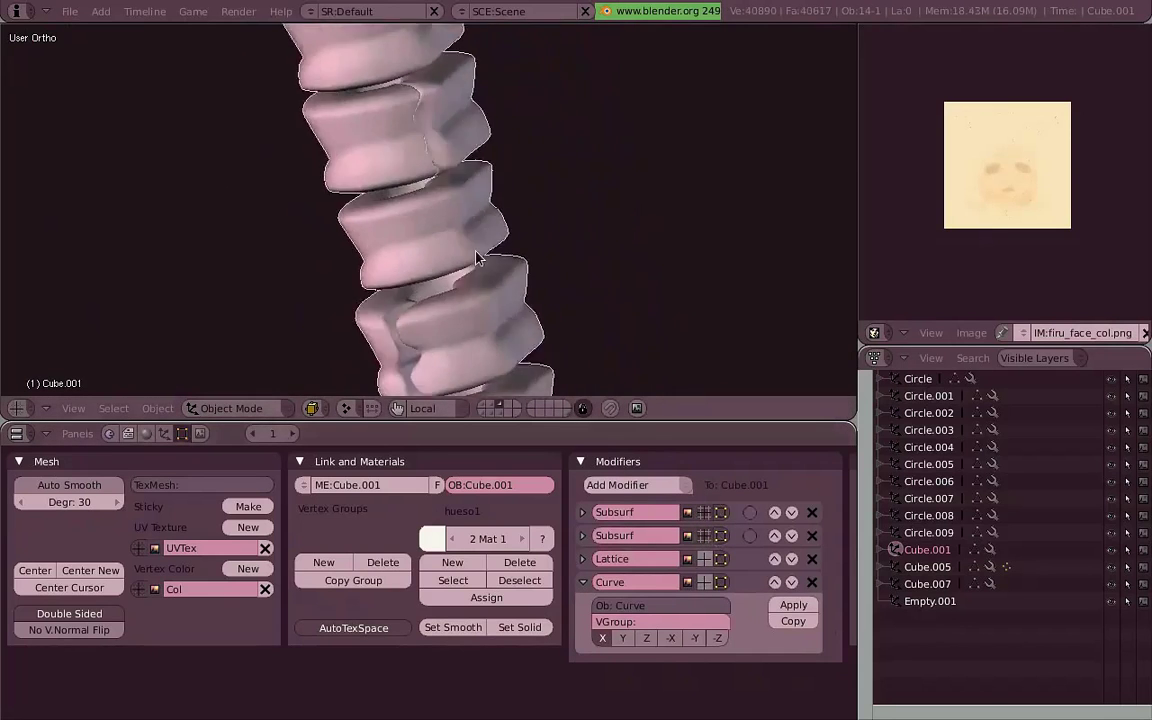
pyautogui.scroll(4, 415, 316)
pyautogui.click(718, 515)
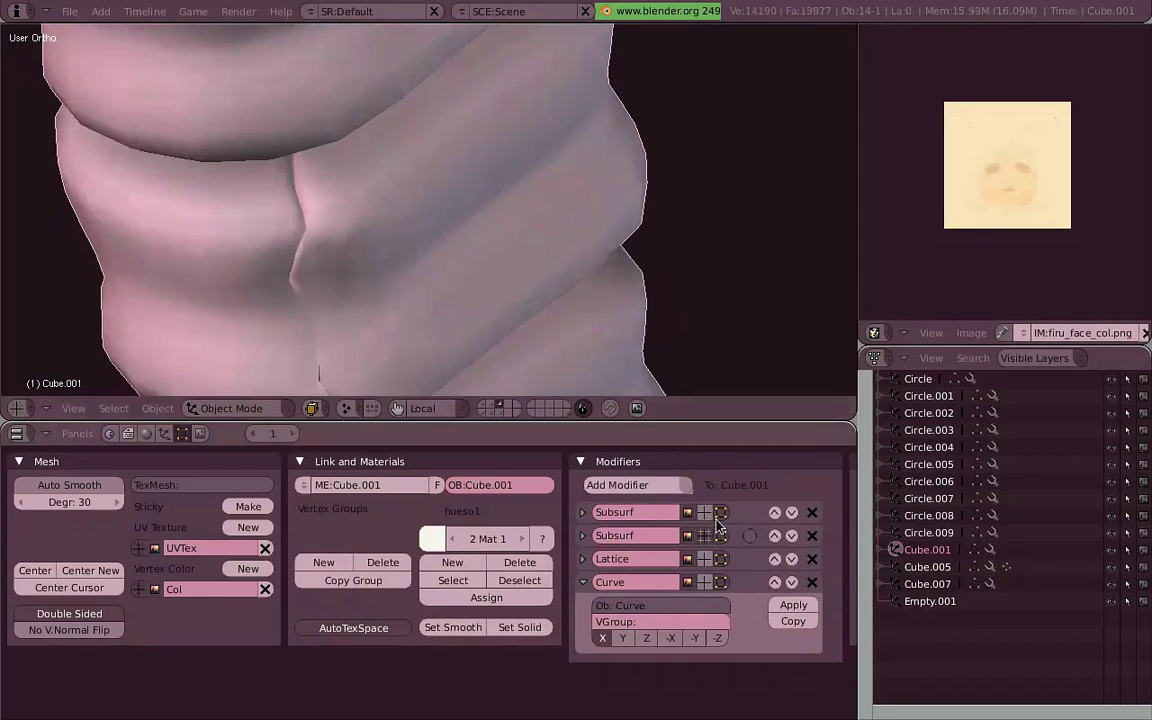
pyautogui.click(718, 514)
pyautogui.scroll(-3, 509, 284)
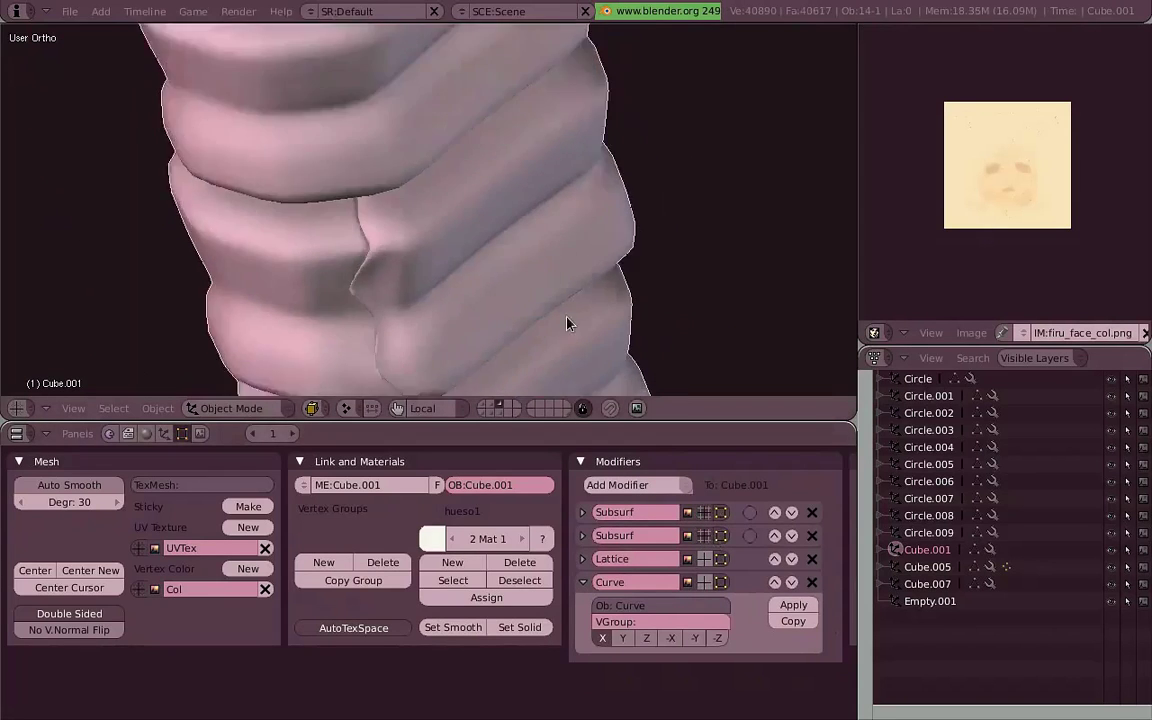
pyautogui.moveTo(509, 284); pyautogui.dragTo(622, 207, button='middle')
pyautogui.press('KP_3')
pyautogui.scroll(-3, 675, 270)
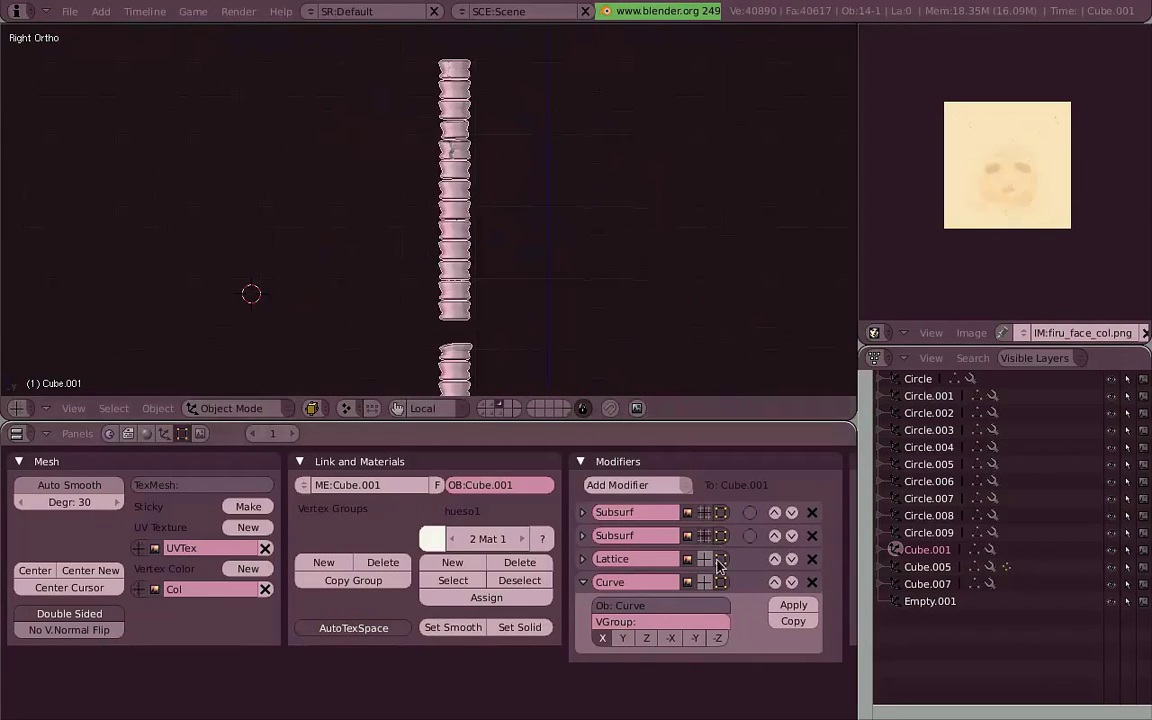
# Step: Delete the Lattice modifier from Cube.001 and select the Empty.001 hook object
pyautogui.click(812, 559)
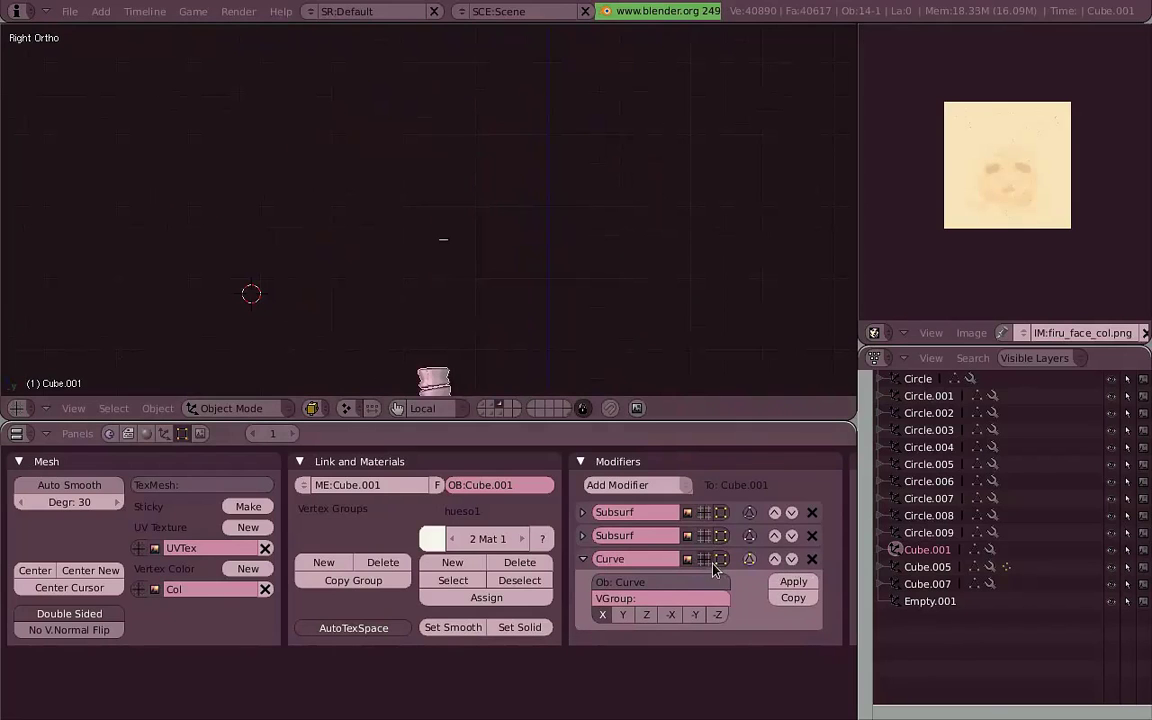
pyautogui.keyDown('shift'); pyautogui.moveTo(569, 392); pyautogui.dragTo(511, 167, button='middle'); pyautogui.keyUp('shift')
pyautogui.rightClick(735, 270)
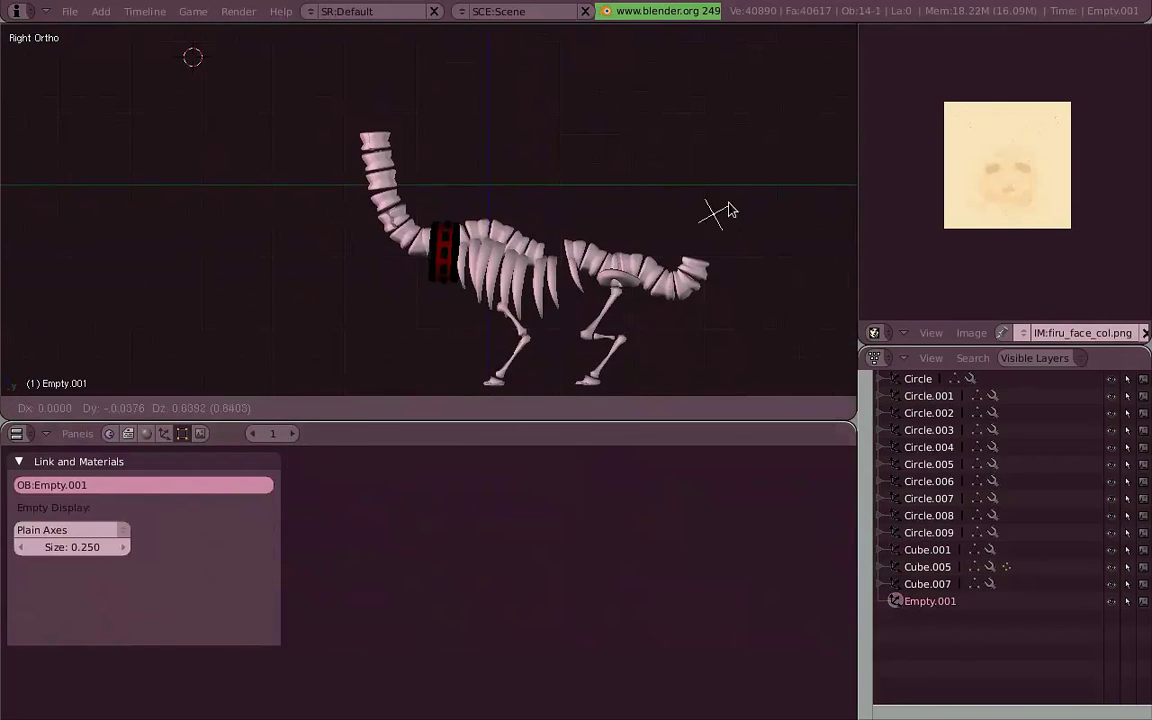
# Step: Switch to wireframe, show the armature layer, and put the spine Curve into edit mode
pyautogui.press('z')
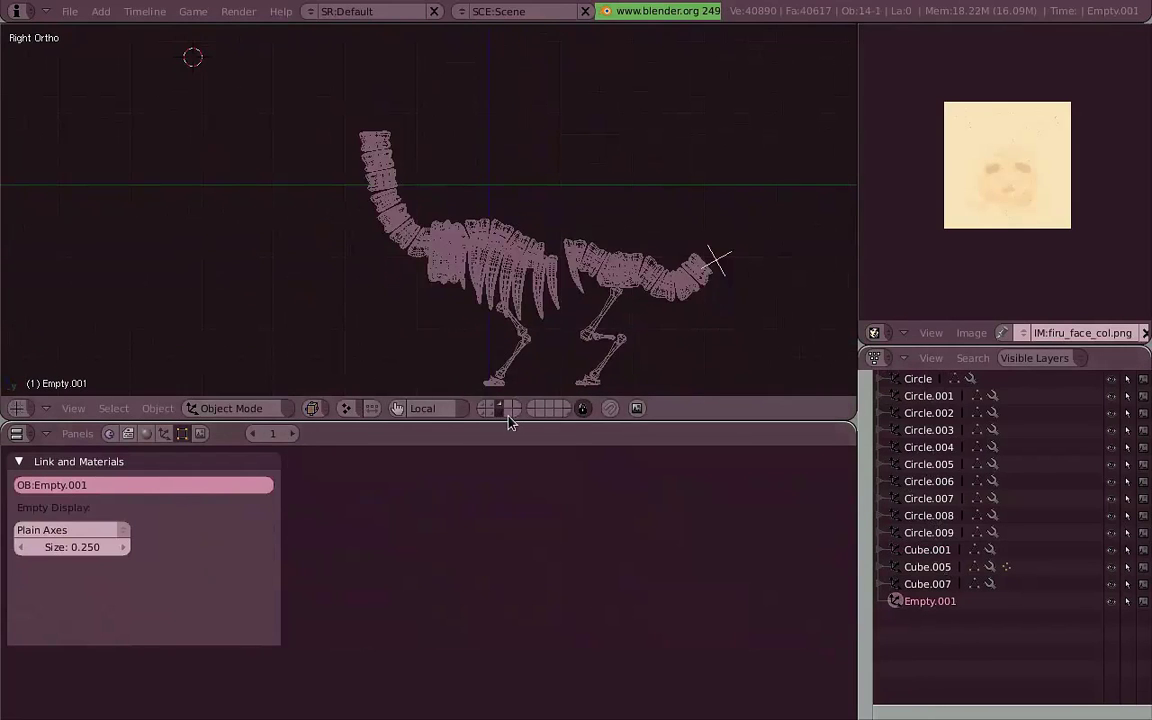
pyautogui.keyDown('shift'); pyautogui.click(509, 418); pyautogui.keyUp('shift')
pyautogui.rightClick(378, 93)
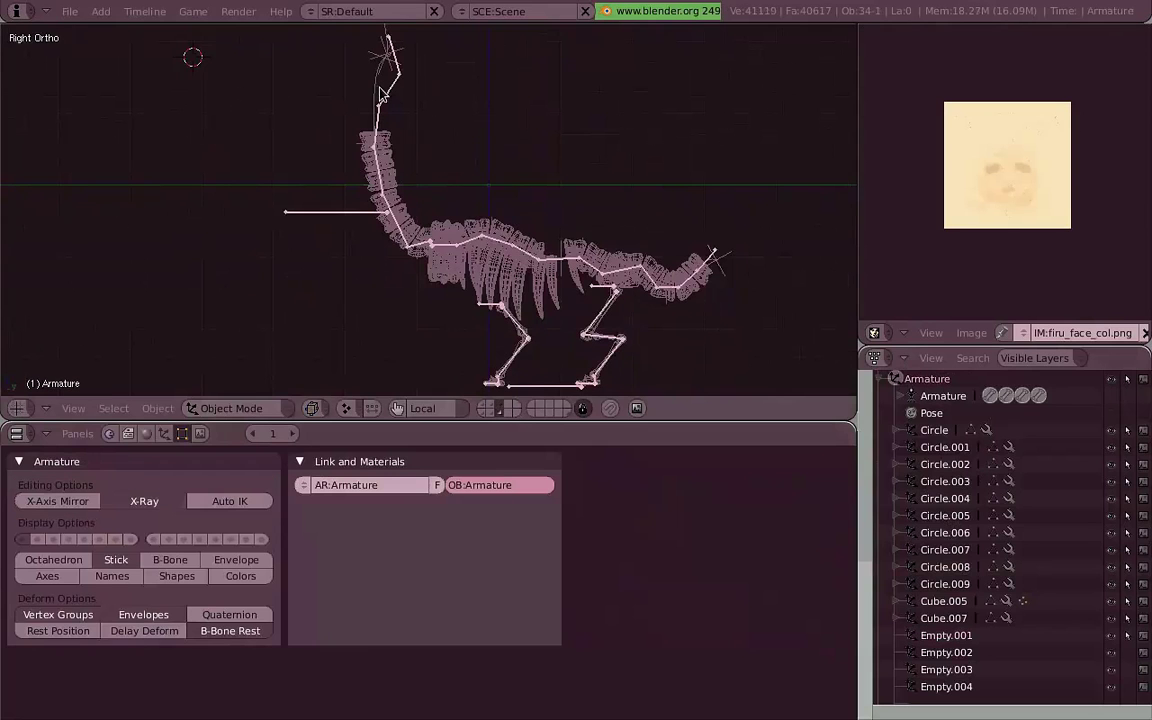
pyautogui.scroll(-7, 1018, 674)
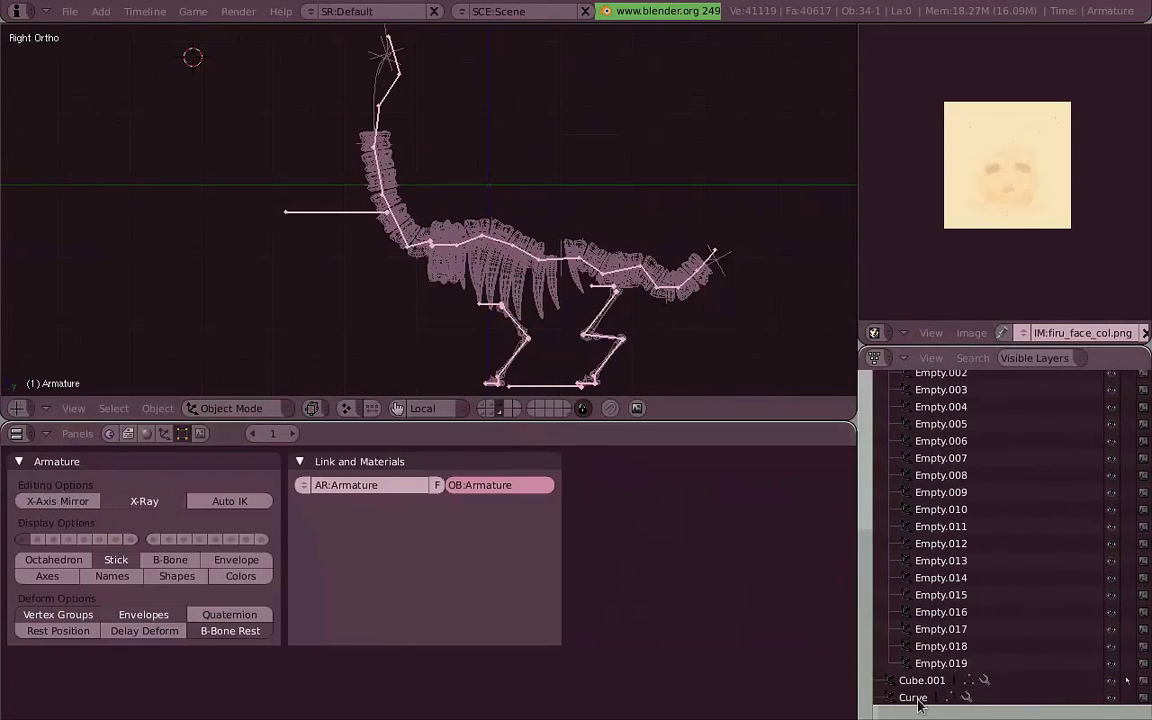
pyautogui.click(914, 698)
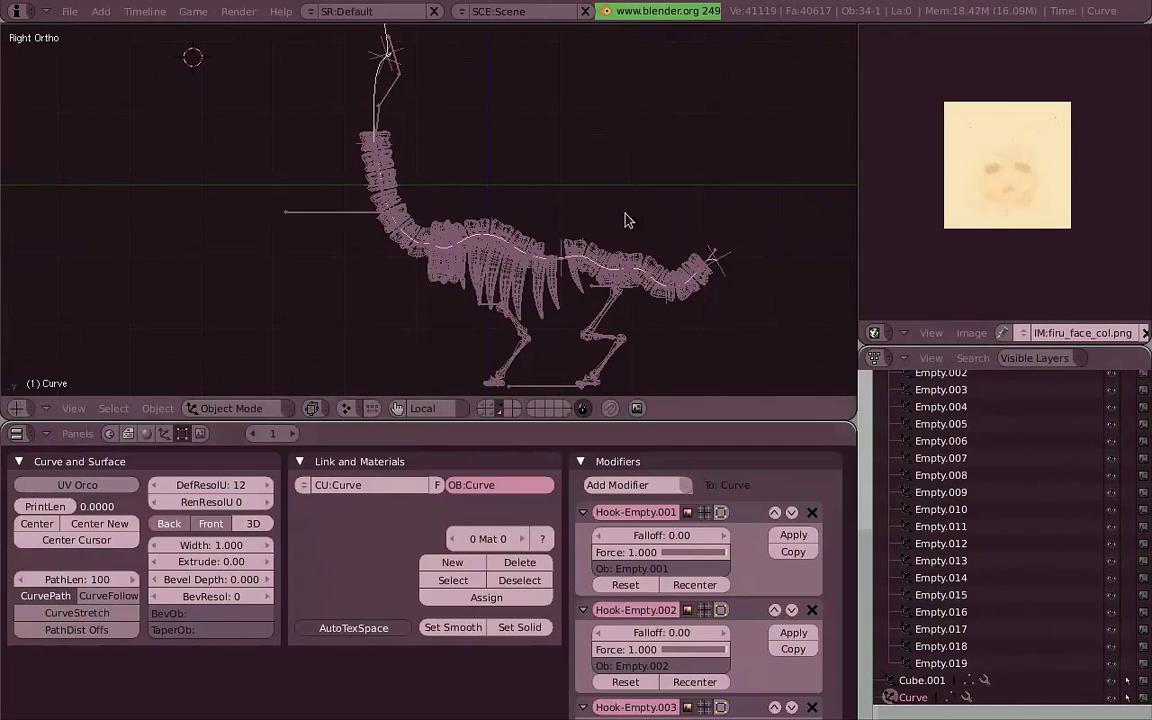
pyautogui.press('Tab')
pyautogui.scroll(2, 627, 220)
pyautogui.scroll(2, 627, 250)
# Step: Select the tail control points of the spine curve in edit mode with wireframe display
pyautogui.press('z')
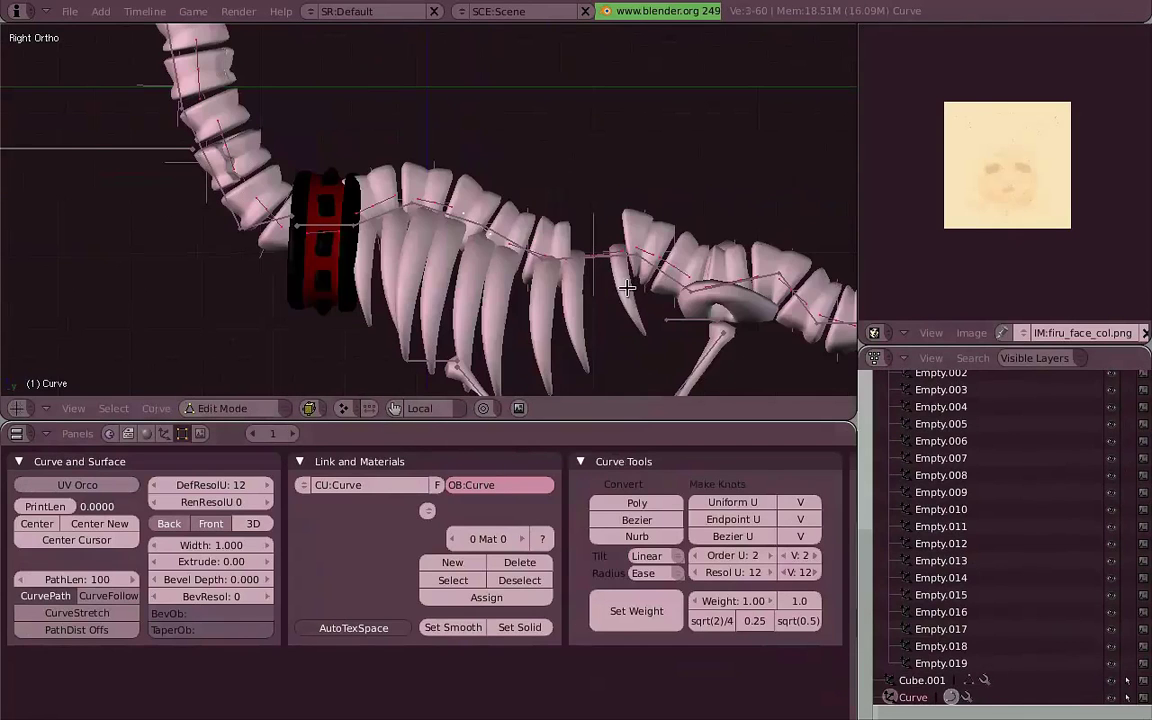
pyautogui.press('Tab')
pyautogui.rightClick(627, 288)
pyautogui.press('z')
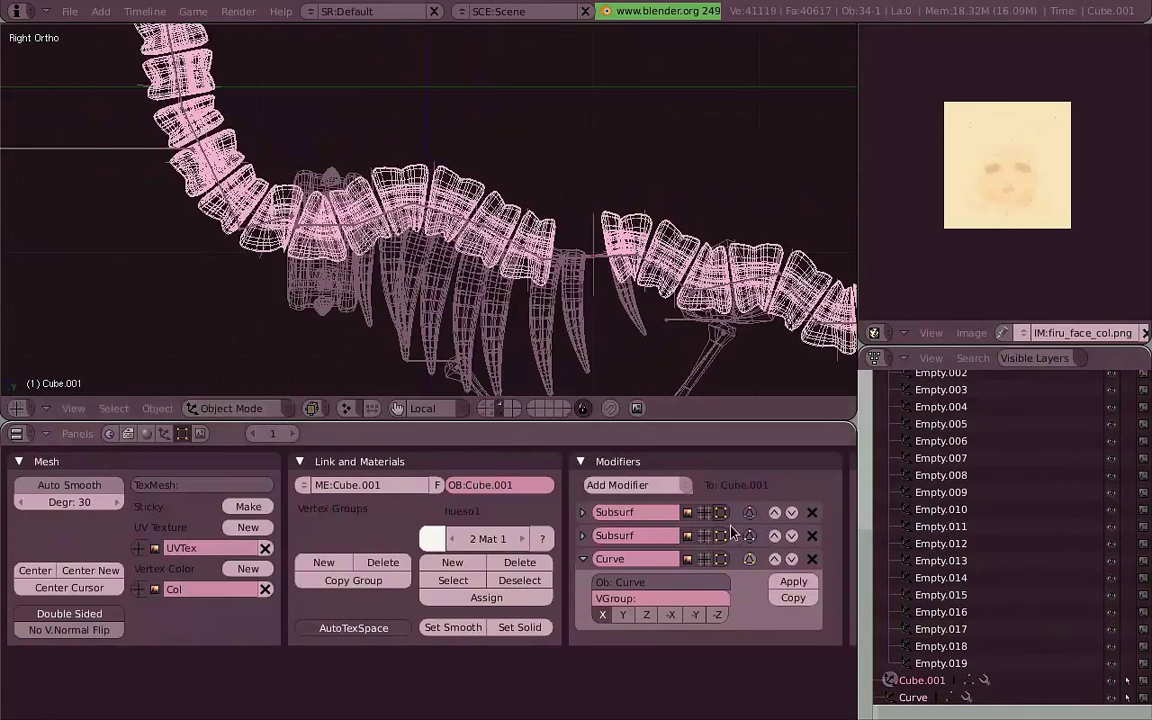
pyautogui.rightClick(511, 247)
pyautogui.rightClick(511, 247)
pyautogui.press('Tab')
pyautogui.press('z')
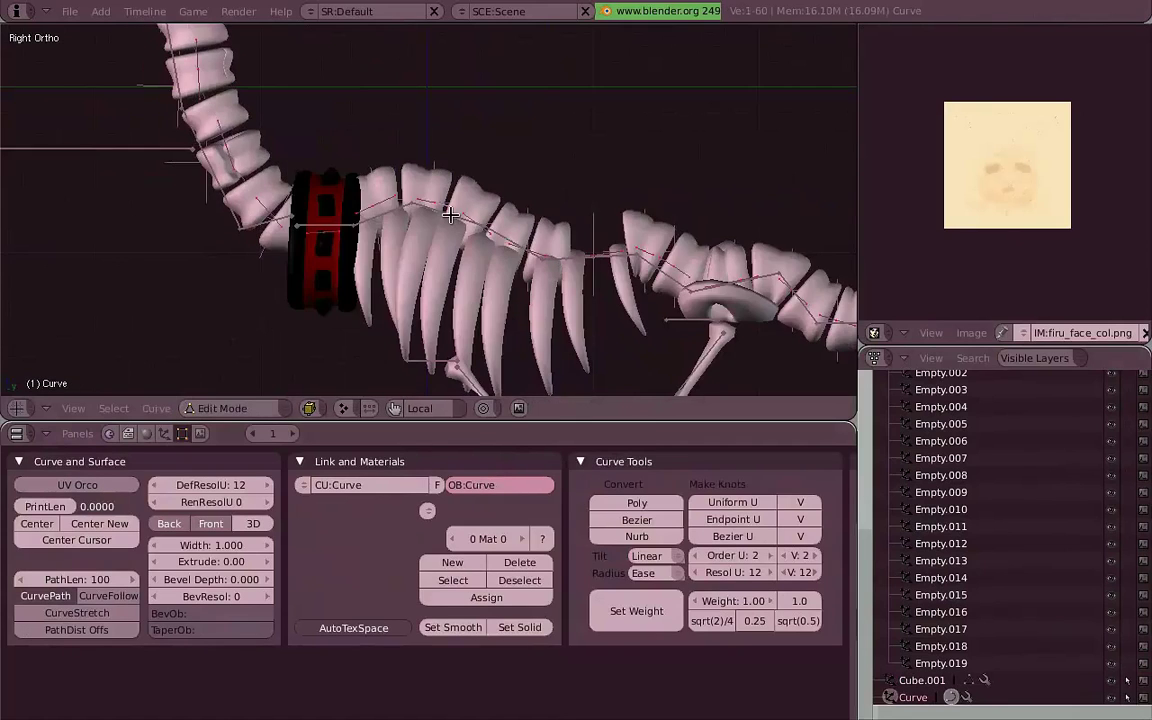
pyautogui.scroll(-3, 450, 215)
# Step: Move the tail points lower to bend the tail, then turn proportional editing off and exit edit mode
pyautogui.press('g')
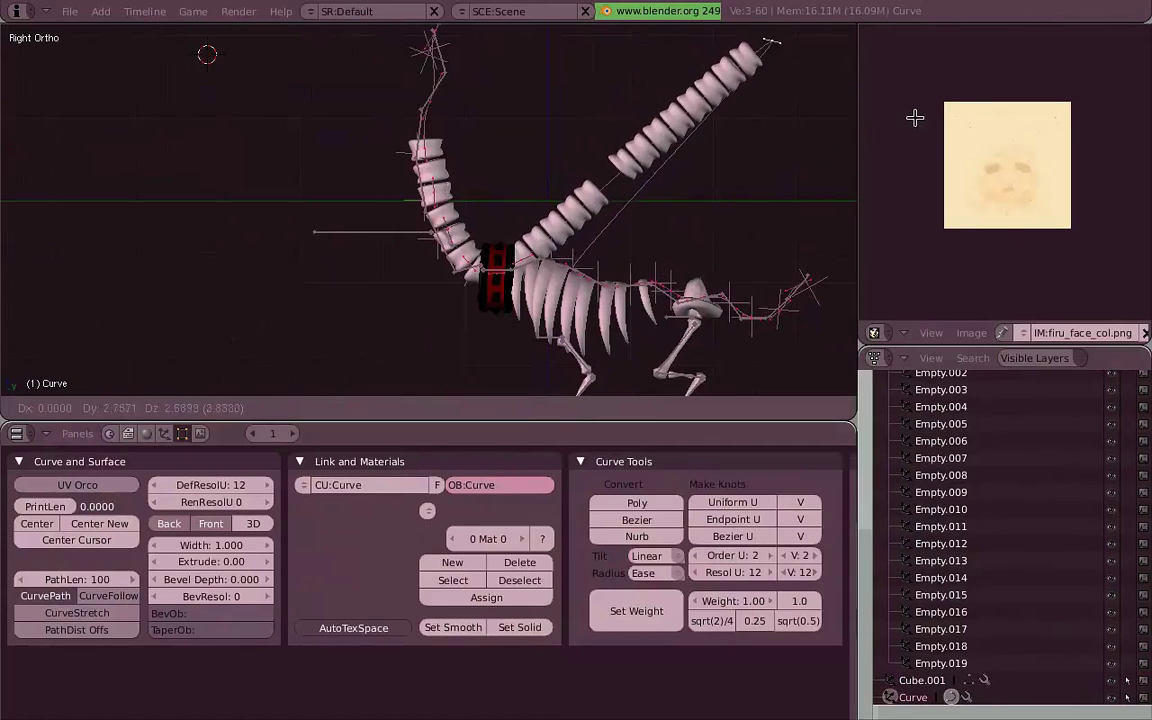
pyautogui.click(752, 320)
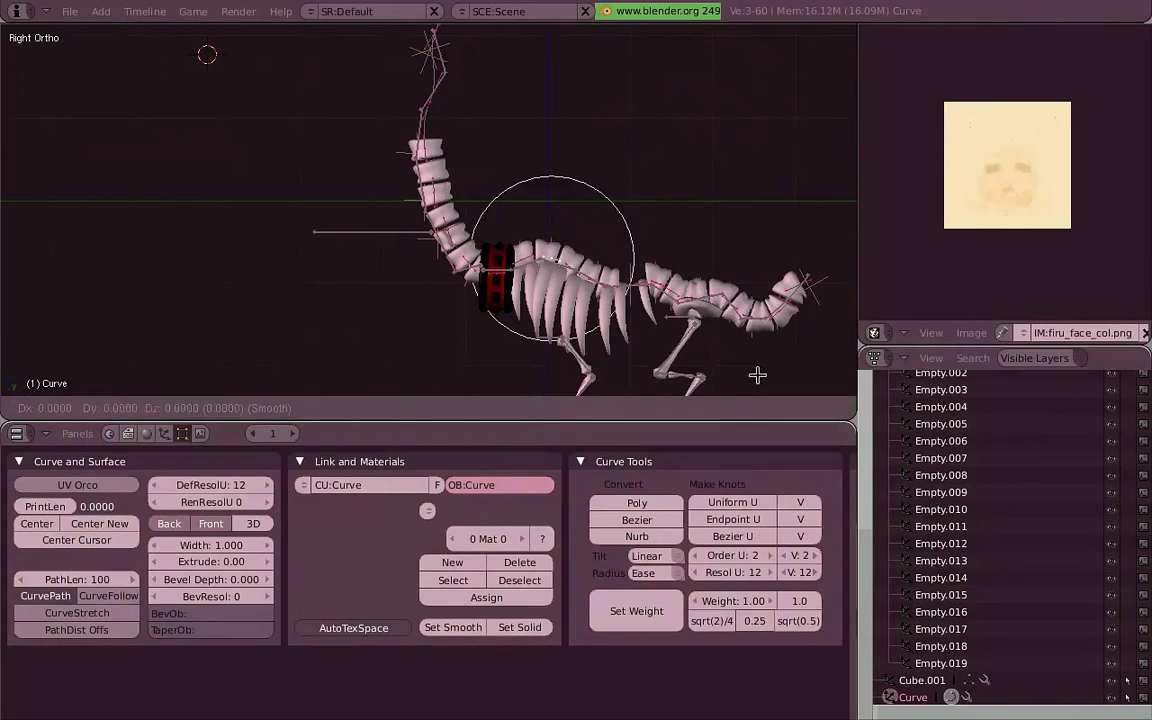
pyautogui.scroll(-2, 524, 491)
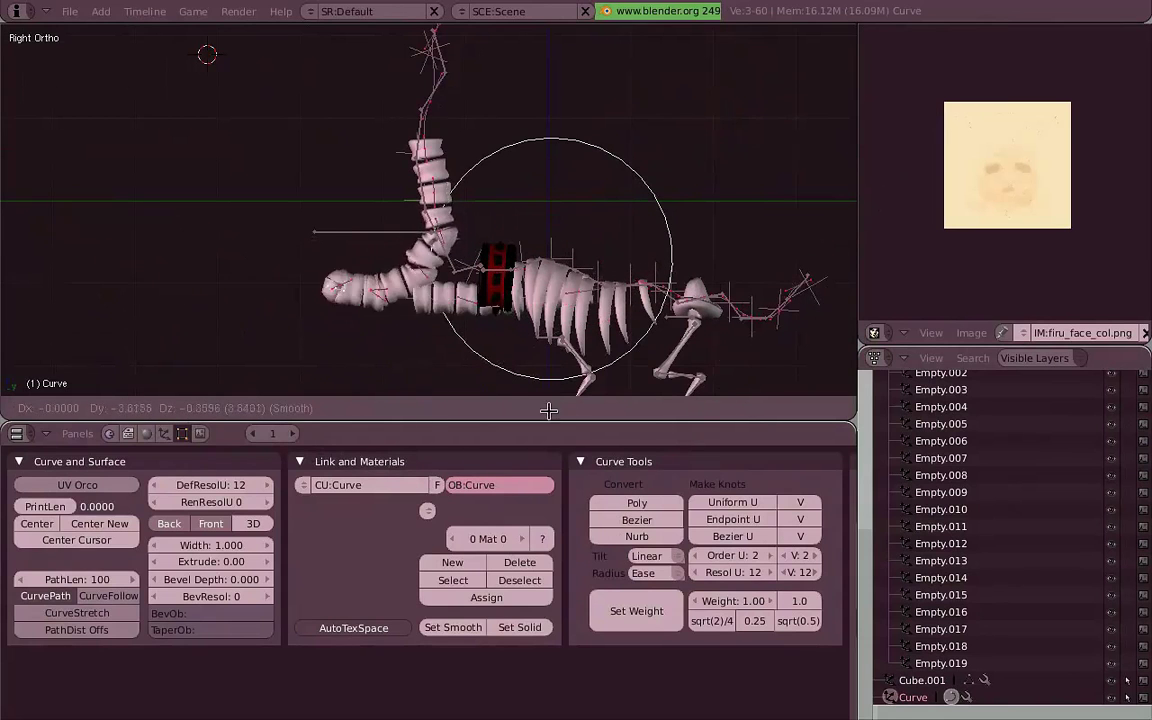
pyautogui.click(752, 335)
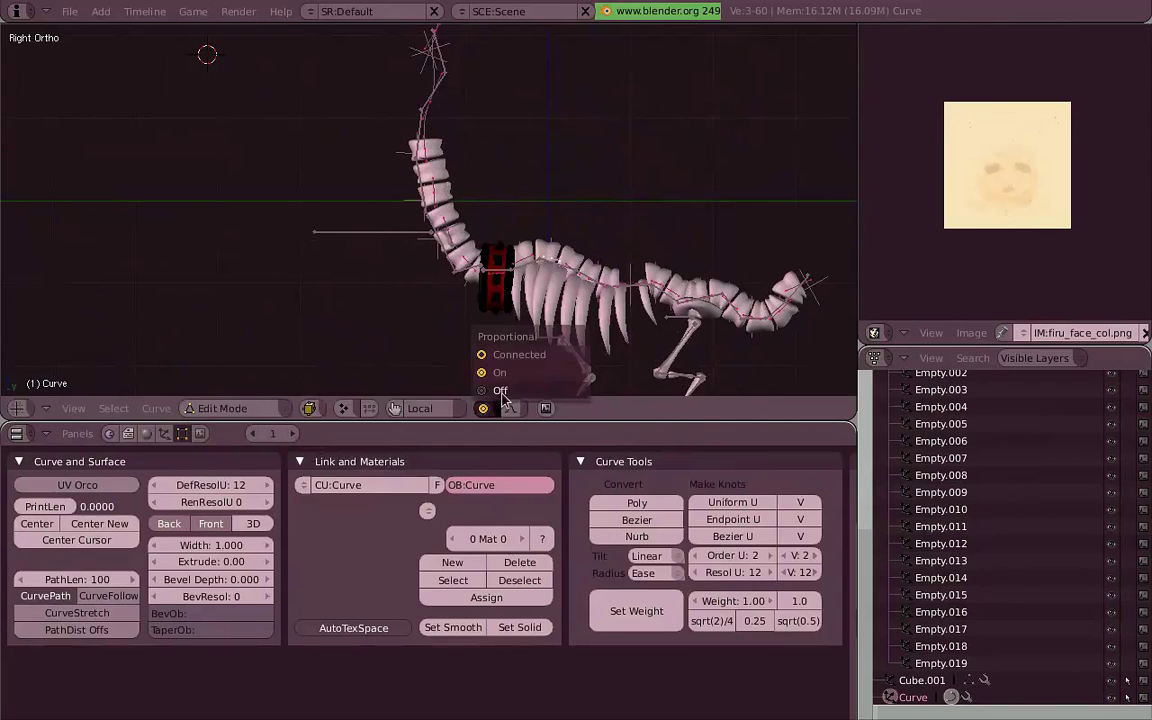
pyautogui.click(500, 390)
pyautogui.press('Tab')
pyautogui.keyDown('shift'); pyautogui.moveTo(600, 250); pyautogui.dragTo(512, 257, button='middle'); pyautogui.keyUp('shift')
pyautogui.scroll(-2, 803, 505)
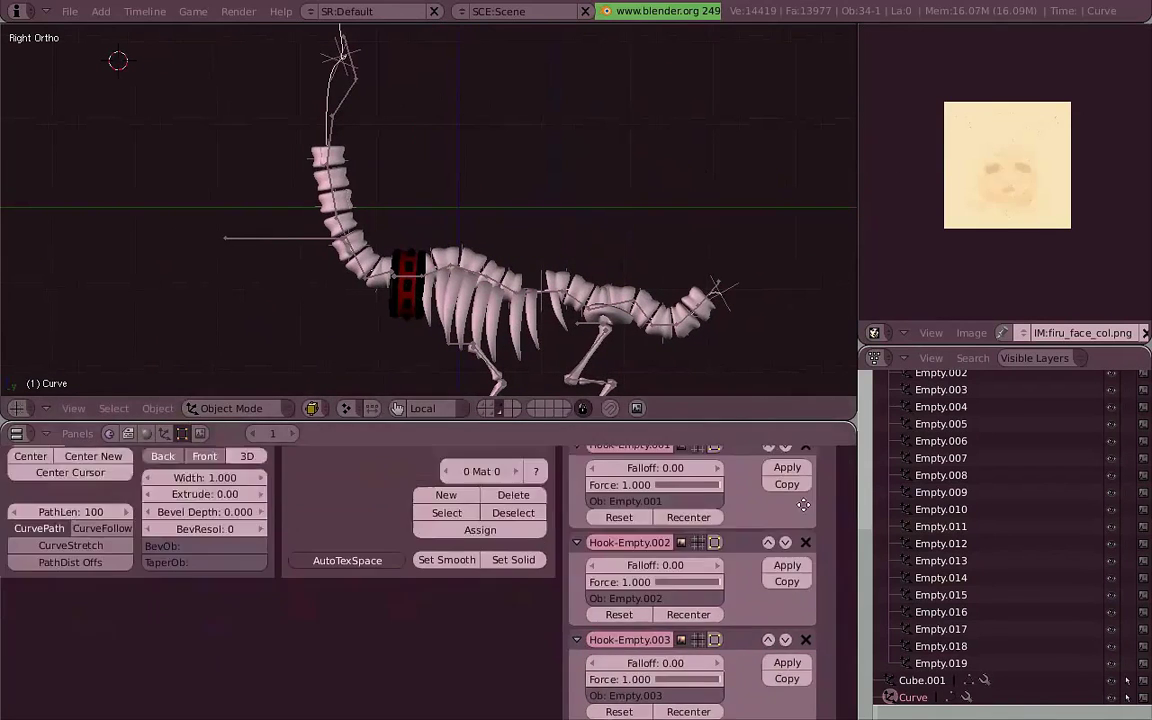
pyautogui.scroll(-2, 803, 505)
pyautogui.rightClick(715, 290)
pyautogui.press('g')
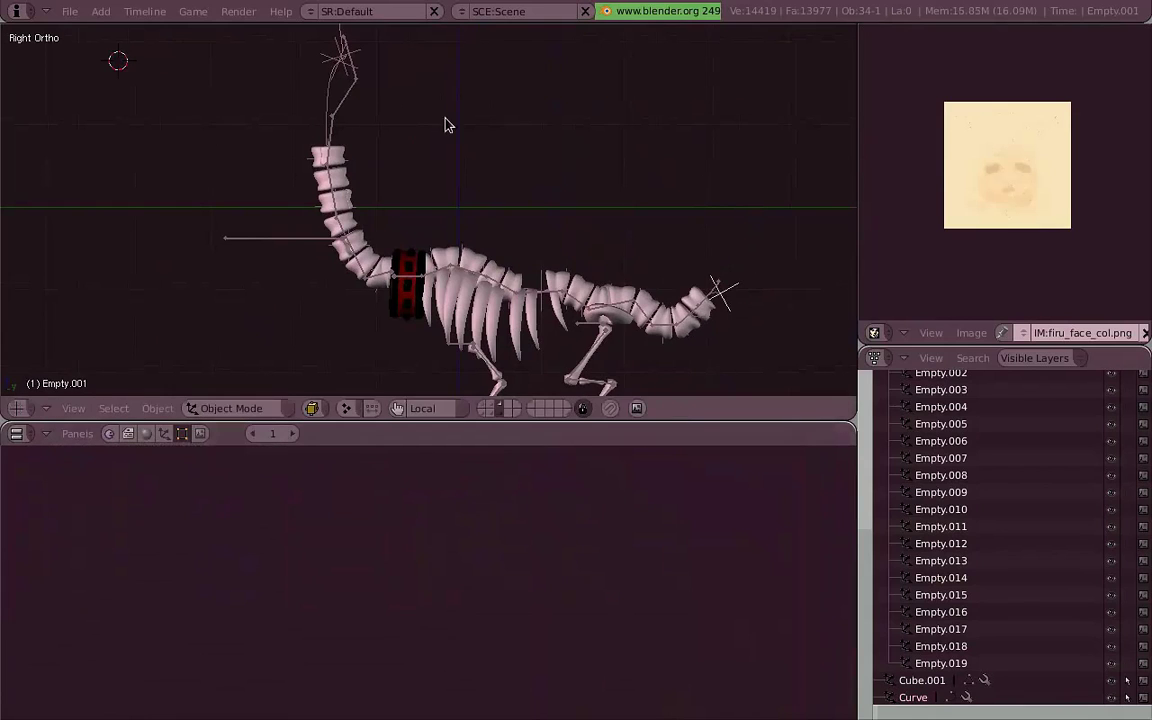
pyautogui.rightClick(358, 66)
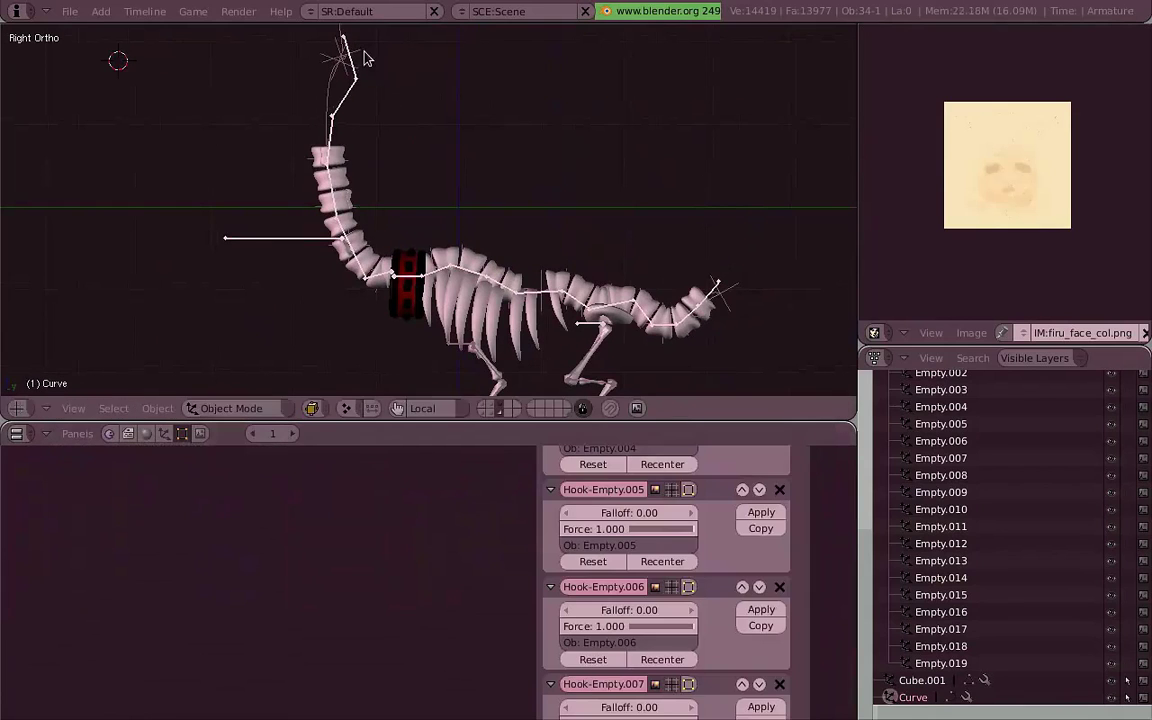
pyautogui.rightClick(380, 250)
pyautogui.press('space')
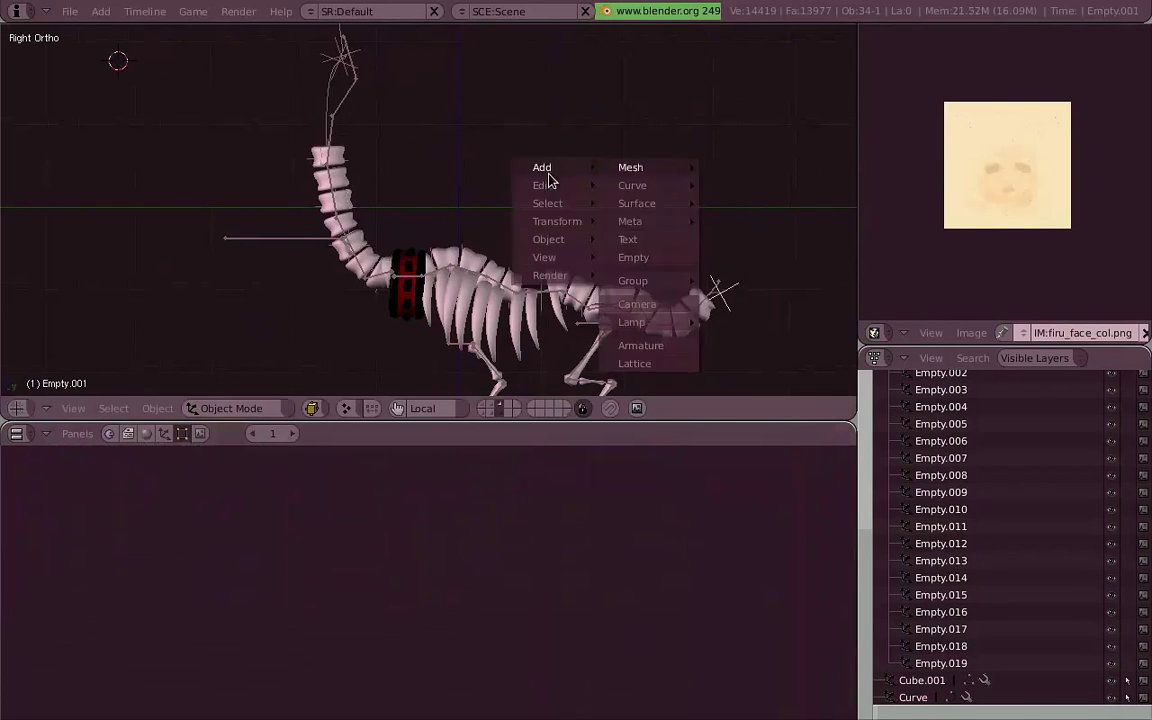
pyautogui.click(652, 242)
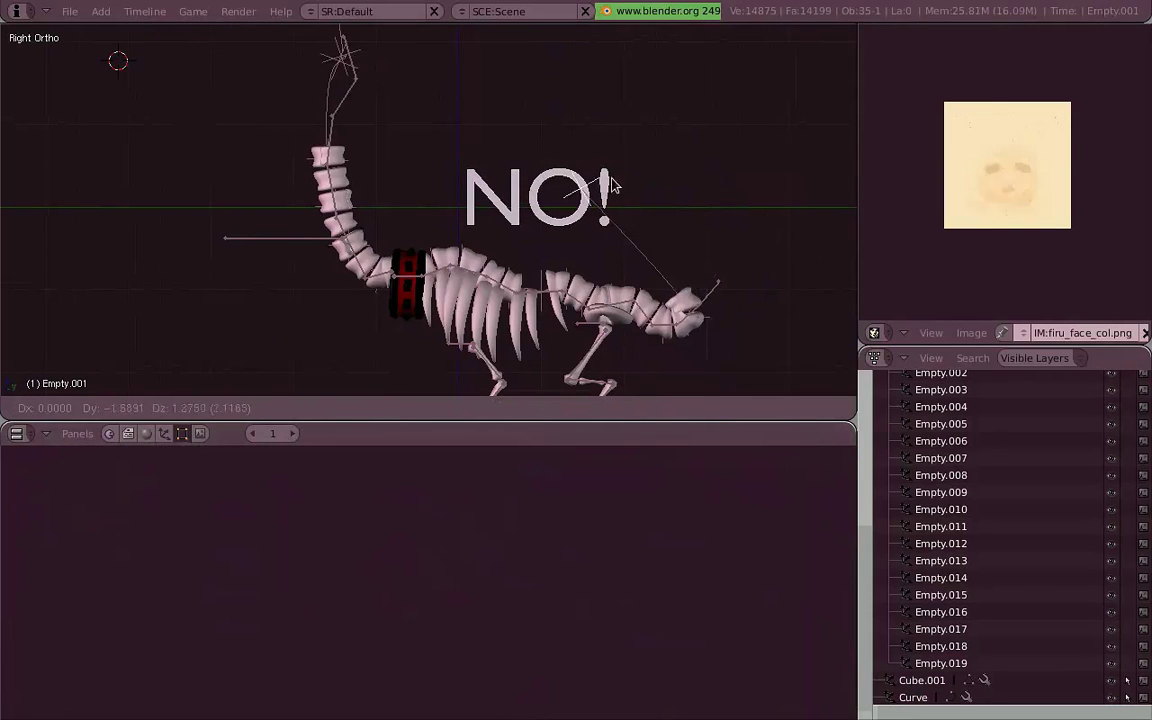
pyautogui.moveTo(603, 204)
pyautogui.keyDown('shift'); pyautogui.mouseDown(button='middle')
pyautogui.moveTo(616, 224)
pyautogui.moveTo(688, 226)
pyautogui.mouseUp(button='middle'); pyautogui.keyUp('shift')
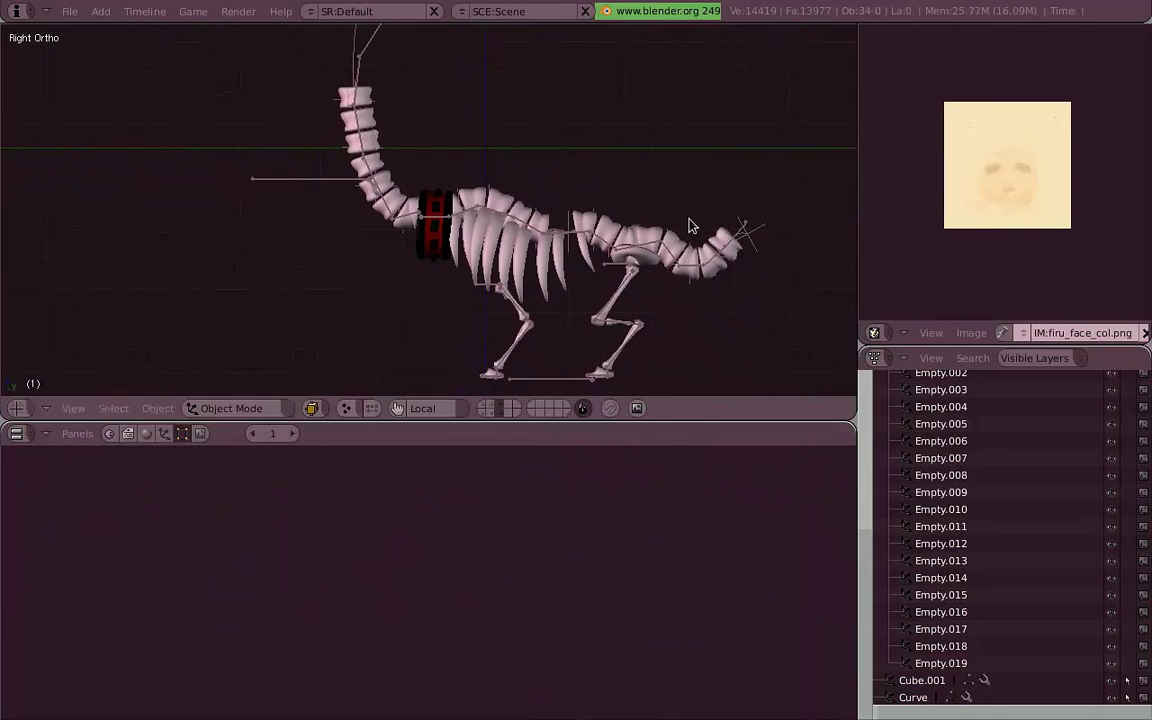
pyautogui.rightClick(537, 272)
pyautogui.scroll(-5, 322, 530)
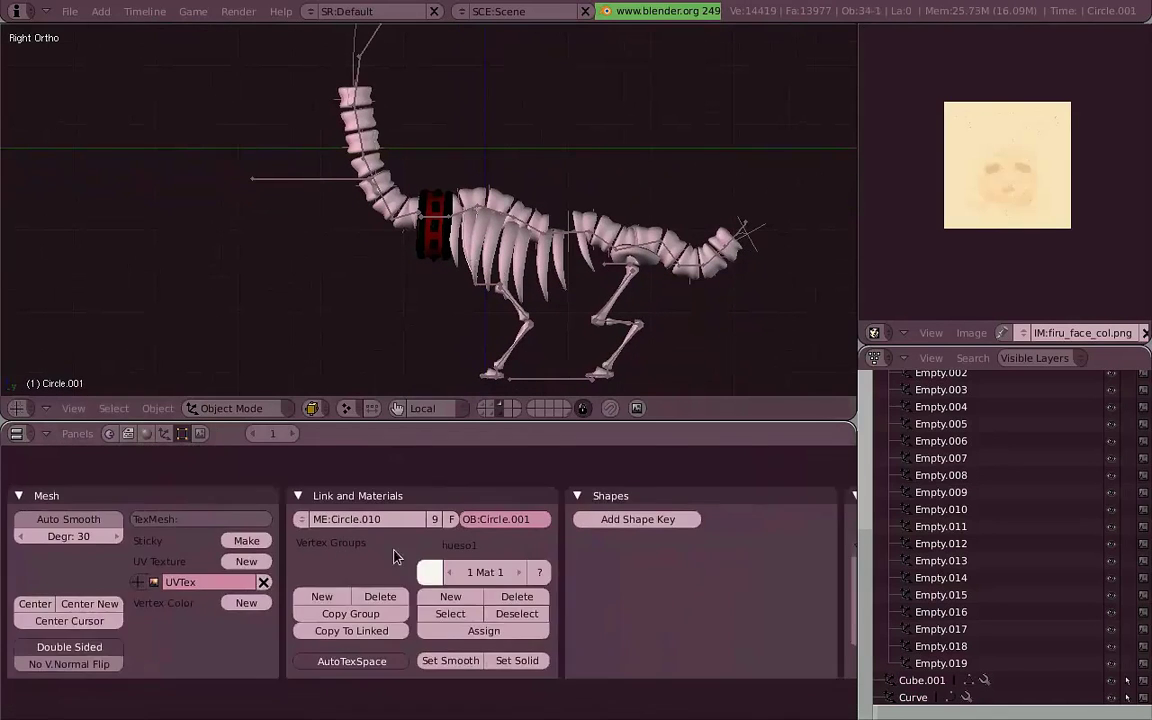
pyautogui.scroll(5, 476, 296)
pyautogui.press('z')
pyautogui.keyDown('shift'); pyautogui.moveTo(476, 296); pyautogui.dragTo(449, 353, button='middle'); pyautogui.keyUp('shift')
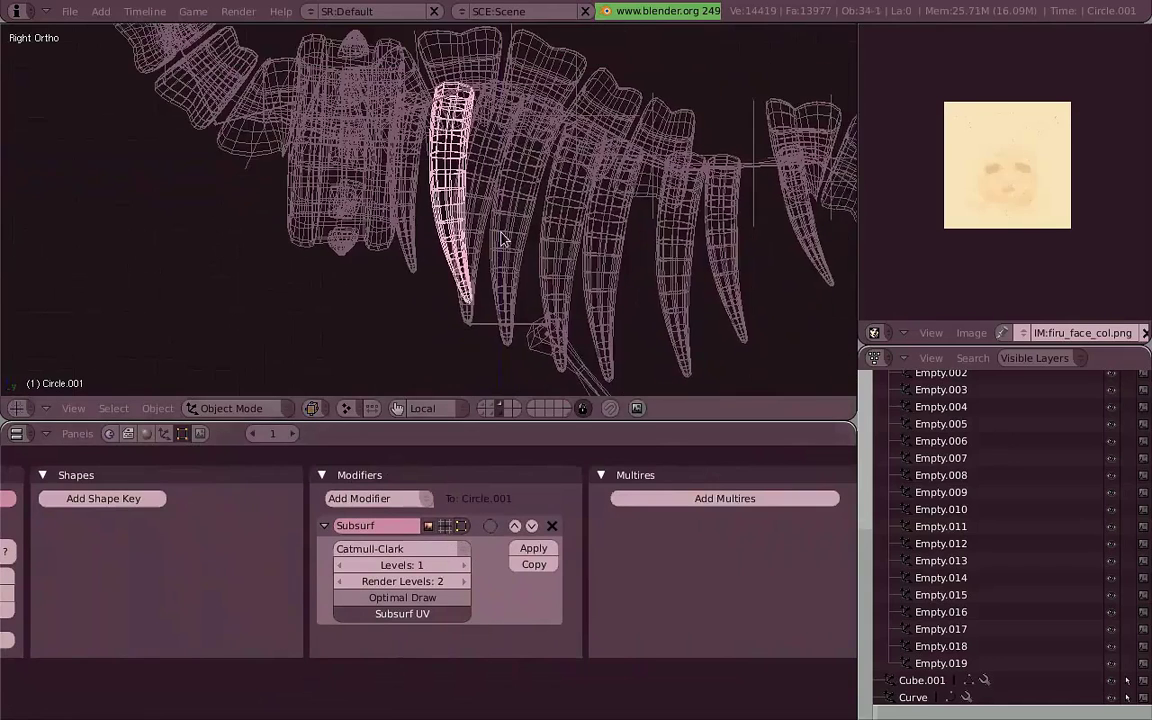
pyautogui.rightClick(548, 265)
pyautogui.press('z')
pyautogui.press('Tab')
pyautogui.keyDown('shift'); pyautogui.moveTo(620, 278); pyautogui.dragTo(515, 280, button='middle'); pyautogui.keyUp('shift')
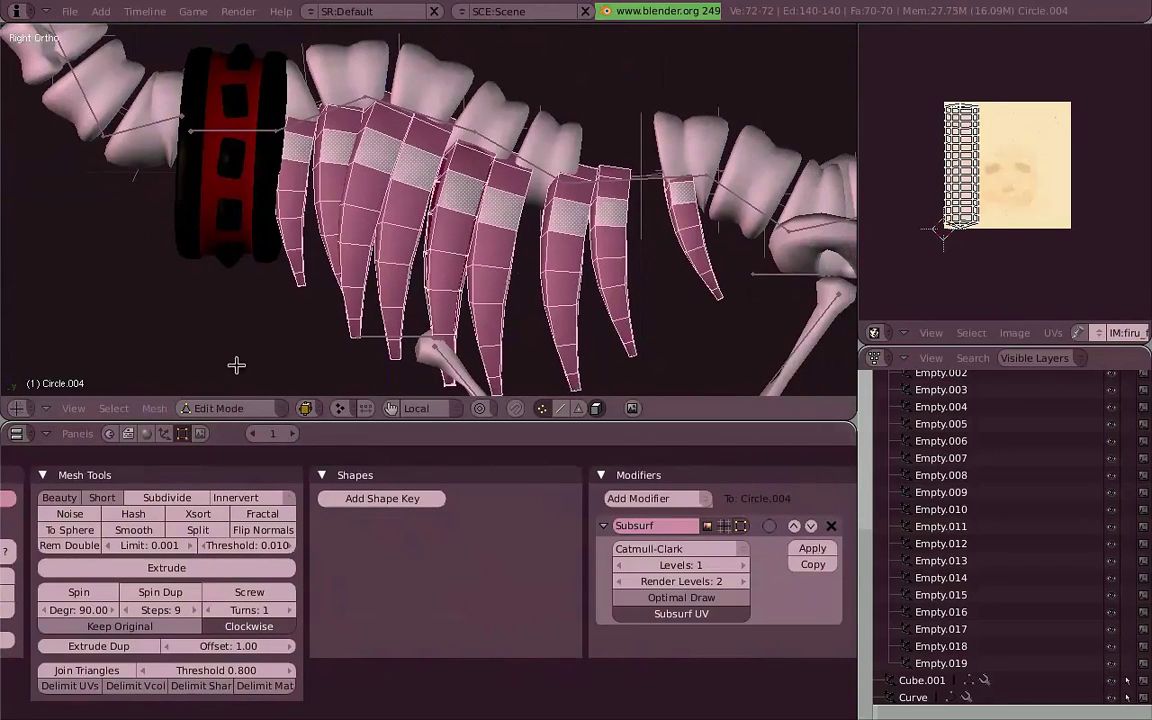
pyautogui.click(218, 408)
pyautogui.press('a')
pyautogui.rightClick(463, 262)
pyautogui.press('g')
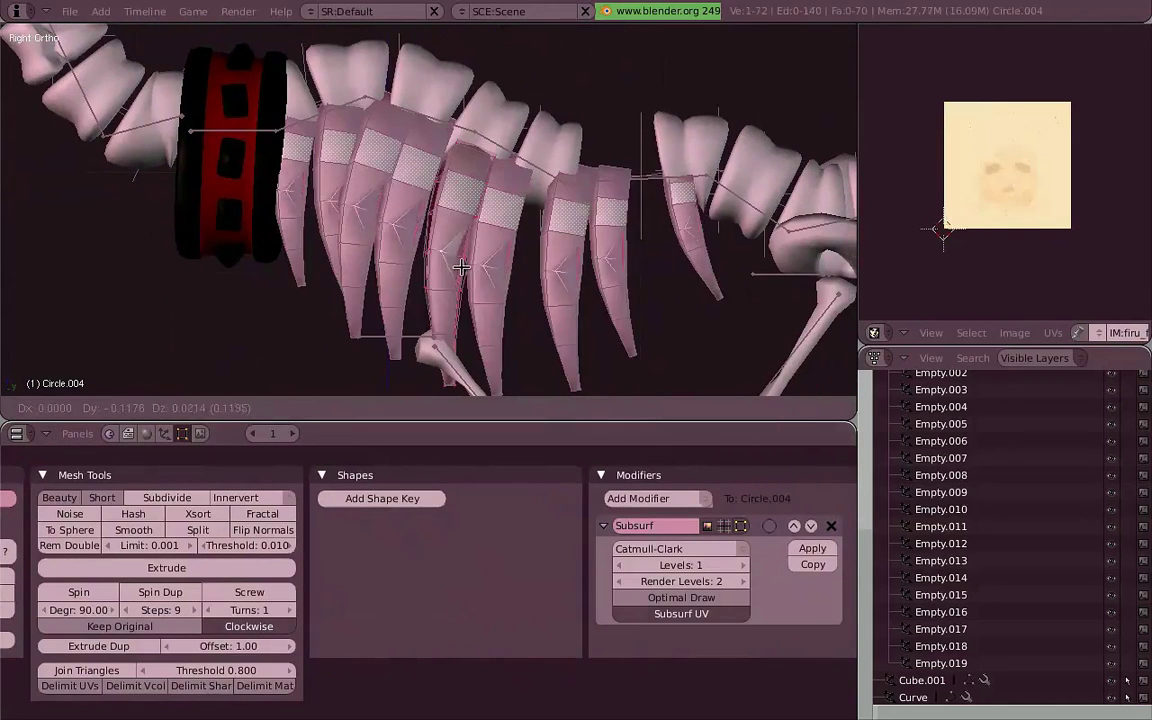
pyautogui.click(476, 265)
pyautogui.press('Tab')
pyautogui.click(157, 410)
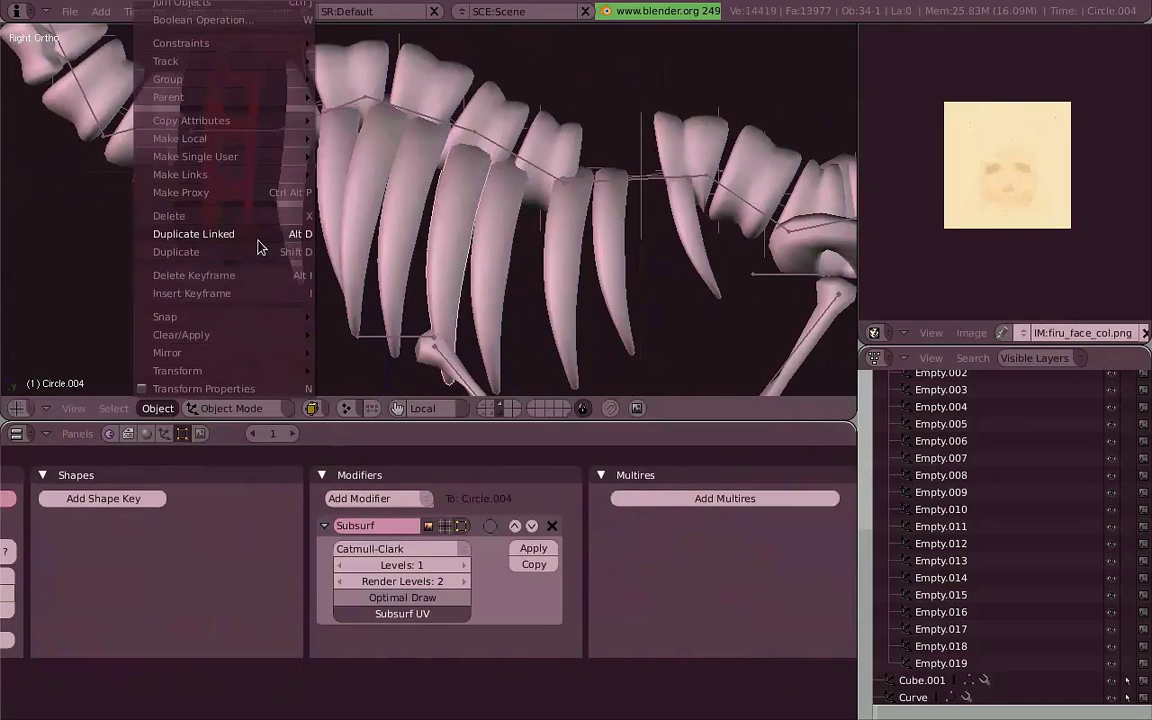
pyautogui.scroll(-3, 586, 278)
pyautogui.scroll(-2, 581, 321)
pyautogui.scroll(2, 704, 343)
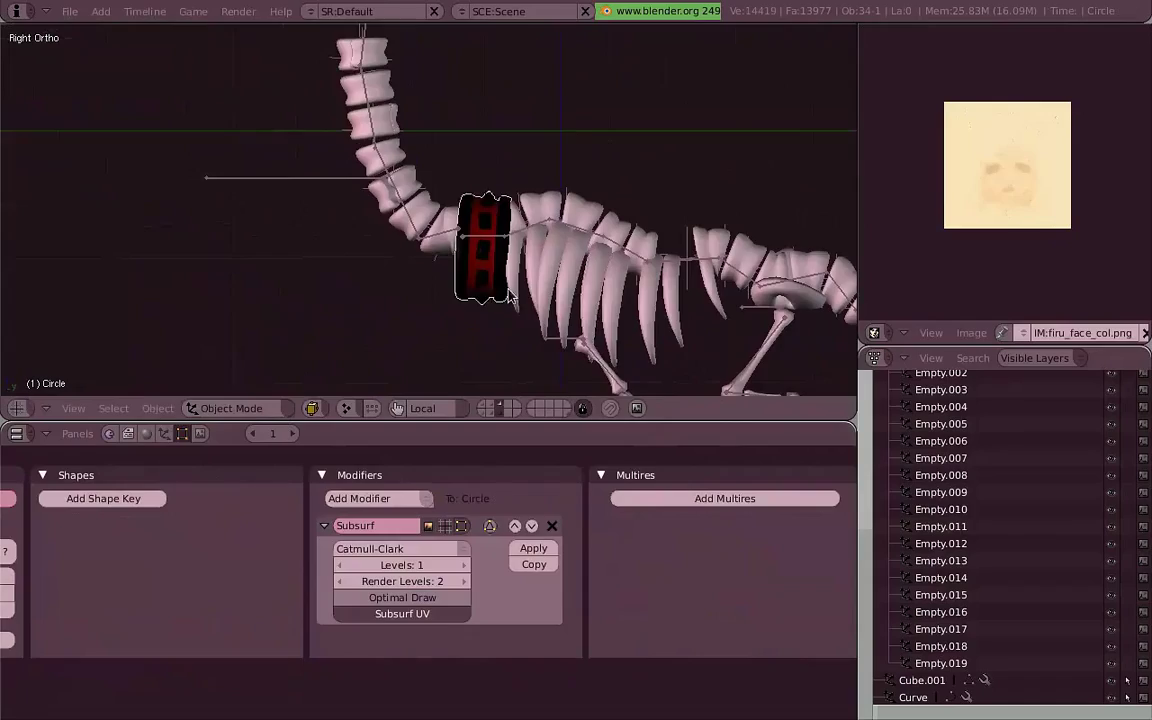
# Step: Inspect the collar mesh in Edit Mode from several angles and the side view, then leave Edit Mode
pyautogui.scroll(3, 510, 296)
pyautogui.press('Tab')
pyautogui.moveTo(365, 252); pyautogui.dragTo(514, 147, button='middle')
pyautogui.scroll(3, 514, 147)
pyautogui.scroll(2, 418, 256)
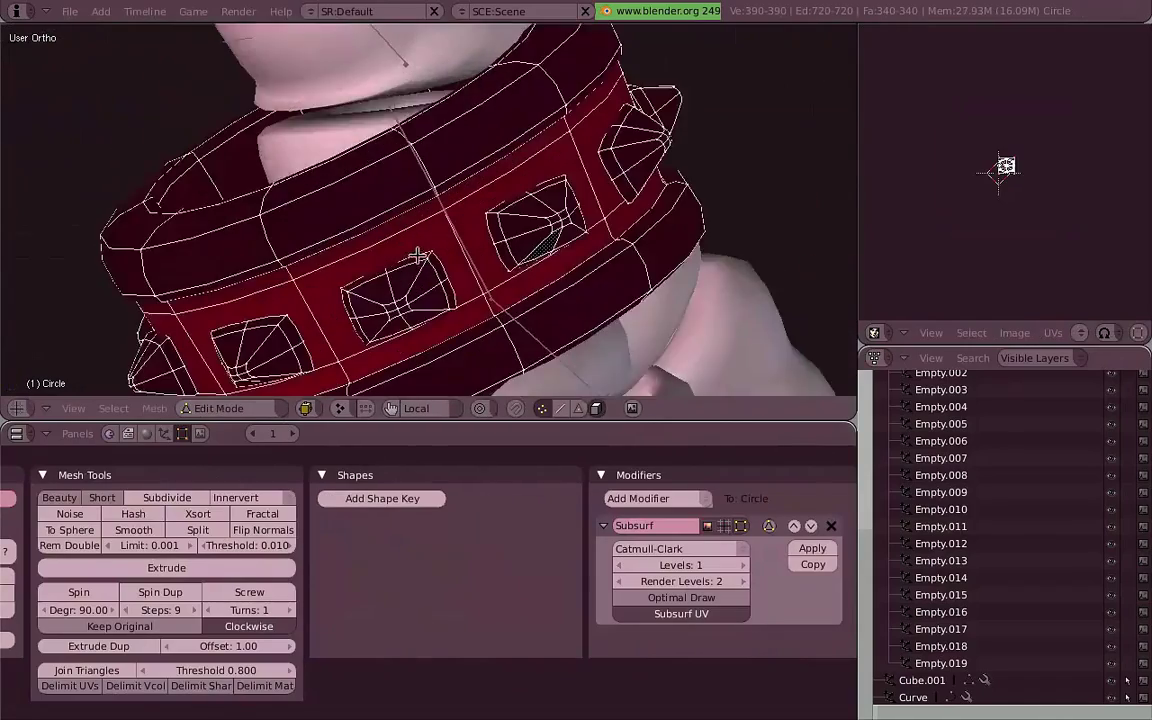
pyautogui.moveTo(418, 256)
pyautogui.mouseDown(button='middle')
pyautogui.moveTo(458, 195)
pyautogui.moveTo(458, 267)
pyautogui.mouseUp(button='middle')
pyautogui.press('Tab')
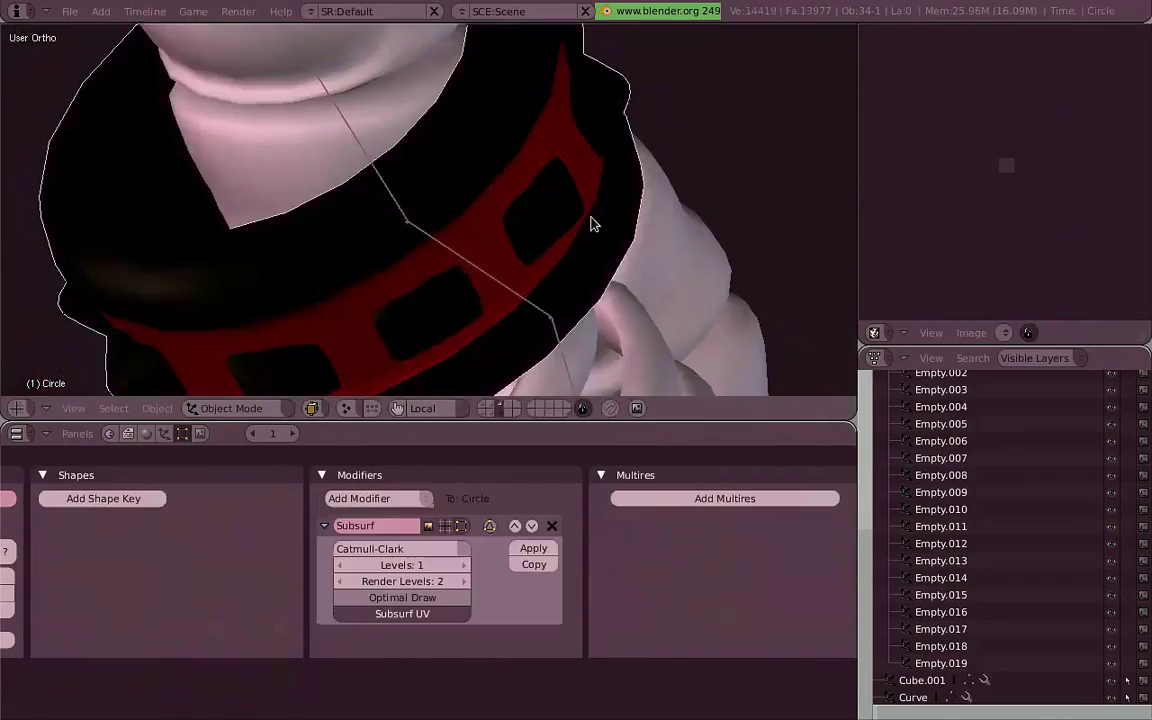
pyautogui.press('Tab')
pyautogui.moveTo(591, 224)
pyautogui.mouseDown(button='middle')
pyautogui.moveTo(548, 206)
pyautogui.moveTo(570, 289)
pyautogui.mouseUp(button='middle')
pyautogui.scroll(-2, 570, 289)
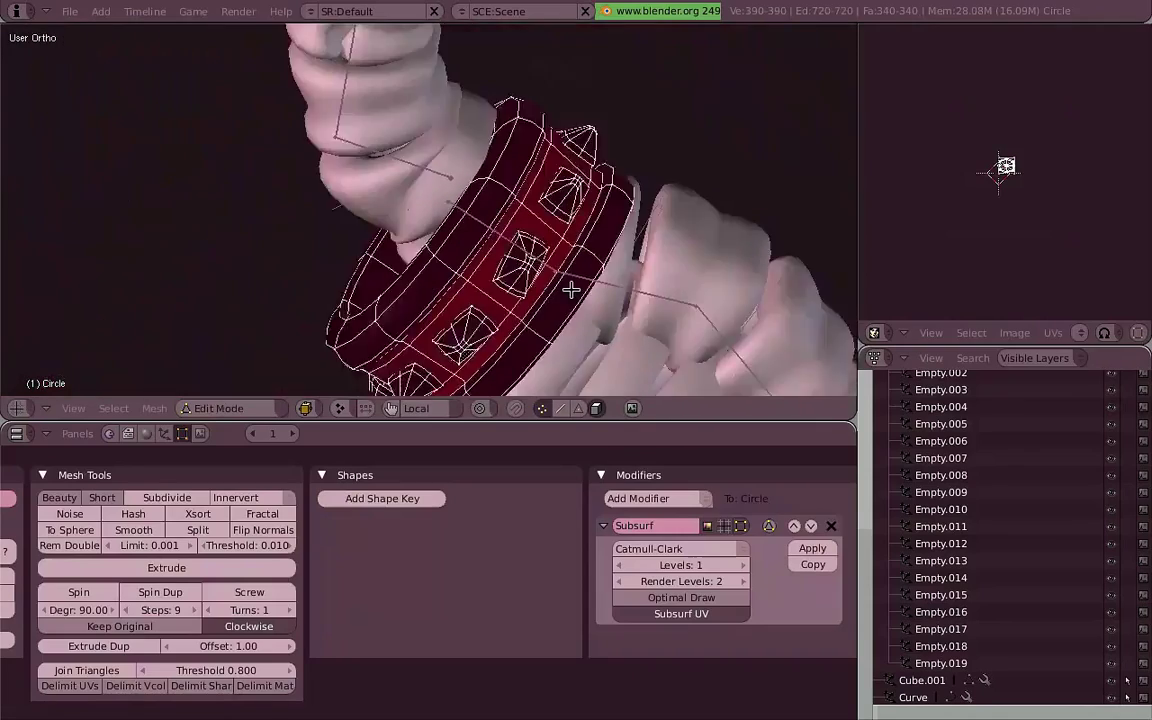
pyautogui.press('KP_3')
pyautogui.scroll(-3, 570, 289)
pyautogui.press('Tab')
# Step: Pan down to select the leg bones object Cube.005 and inspect its mesh in Edit Mode
pyautogui.scroll(2, 570, 289)
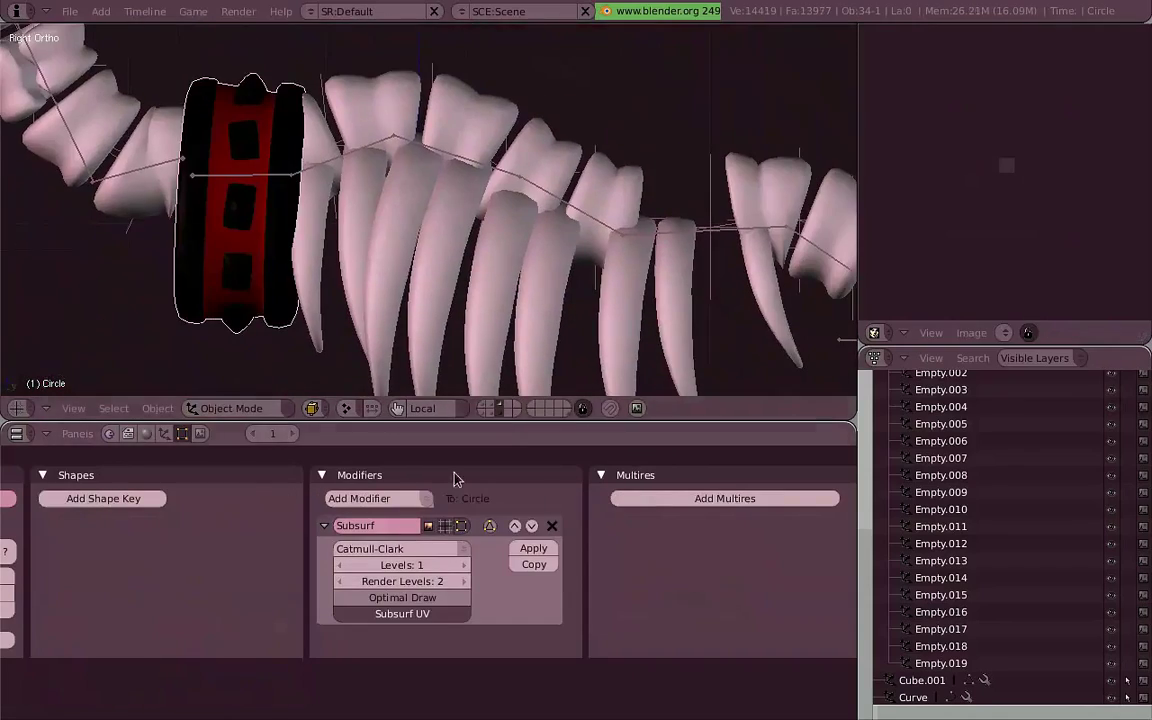
pyautogui.keyDown('shift'); pyautogui.moveTo(460, 330); pyautogui.dragTo(463, 108, button='middle'); pyautogui.keyUp('shift')
pyautogui.rightClick(334, 257)
pyautogui.press('Tab')
pyautogui.moveTo(334, 257)
pyautogui.mouseDown(button='middle')
pyautogui.moveTo(384, 176)
pyautogui.moveTo(534, 159)
pyautogui.moveTo(617, 241)
pyautogui.mouseUp(button='middle')
pyautogui.press('KP_6')
pyautogui.press('Tab')
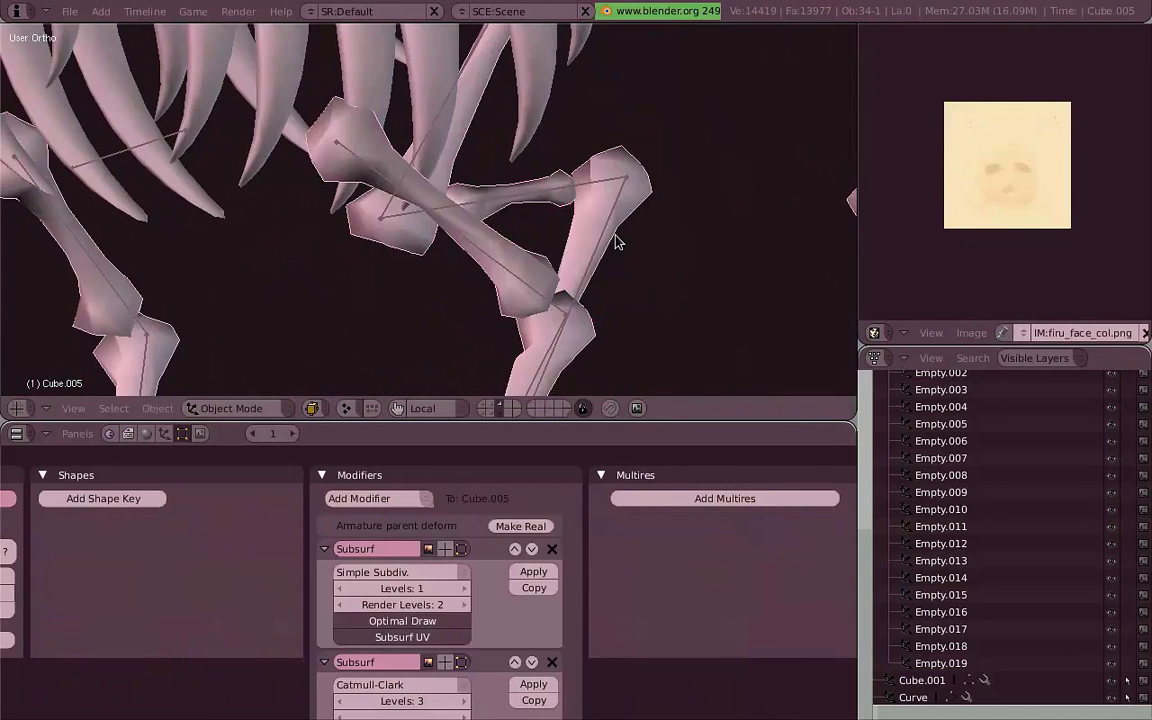
# Step: Isolate the leg bones in local view, maximize the viewport and center on one leg bone
pyautogui.press('KP_Divide')
pyautogui.press('Tab')
pyautogui.scroll(2, 563, 260)
pyautogui.hotkey('ctrl', 'Up')
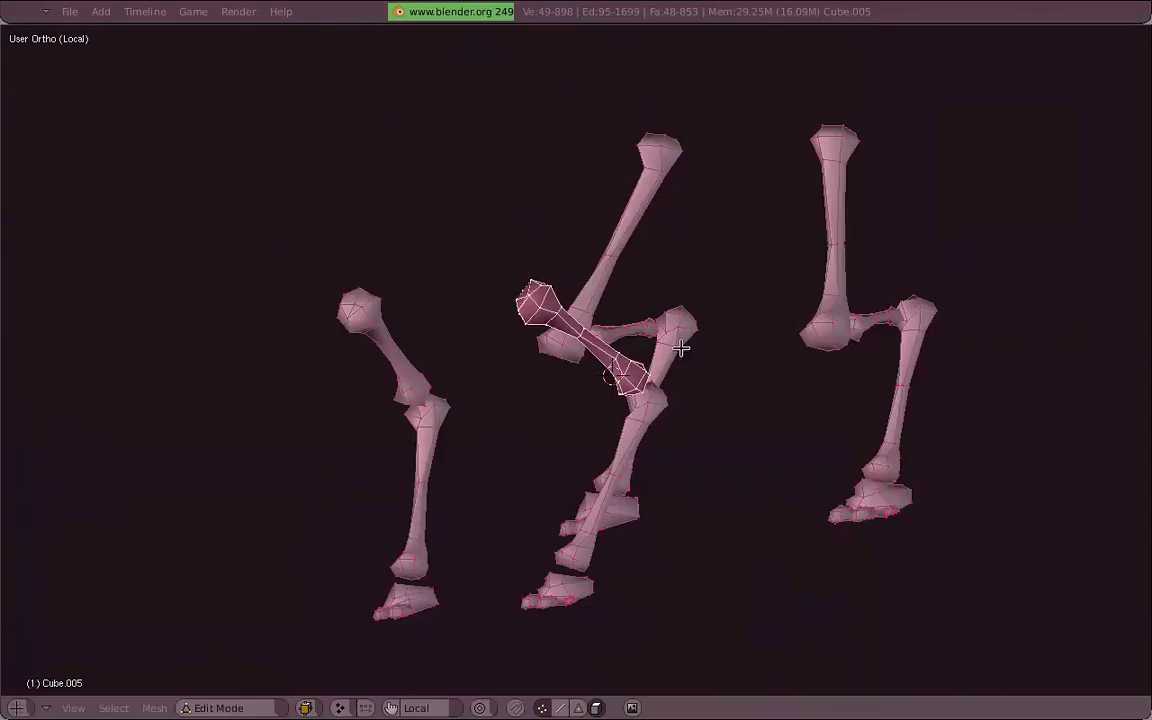
pyautogui.scroll(4, 680, 347)
pyautogui.keyDown('shift'); pyautogui.moveTo(748, 386); pyautogui.dragTo(499, 388, button='middle'); pyautogui.keyUp('shift')
pyautogui.press('KP_Decimal')
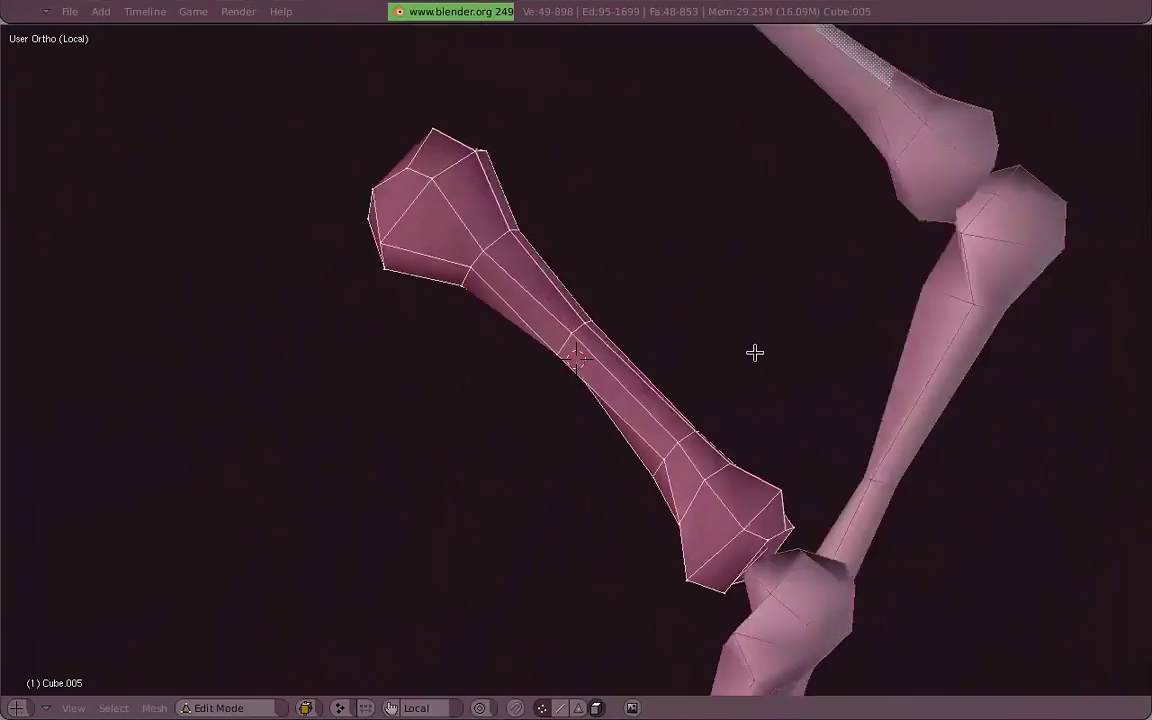
pyautogui.moveTo(755, 352)
pyautogui.mouseDown(button='middle')
pyautogui.moveTo(815, 321)
pyautogui.moveTo(612, 337)
pyautogui.moveTo(667, 278)
pyautogui.mouseUp(button='middle')
pyautogui.press('z')
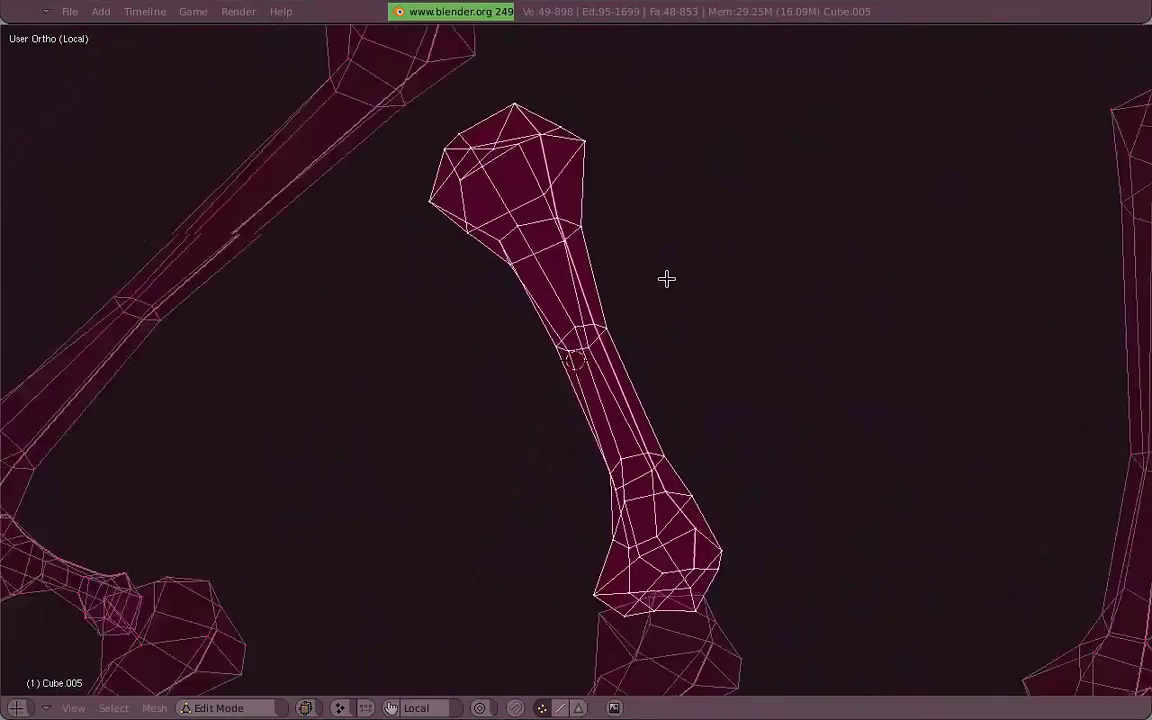
pyautogui.press('z')
pyautogui.moveTo(671, 339); pyautogui.dragTo(627, 339, button='middle')
pyautogui.press('KP_1')
# Step: Add a default cylinder mesh, then scale and rotate it to match the leg bone
pyautogui.press('space')
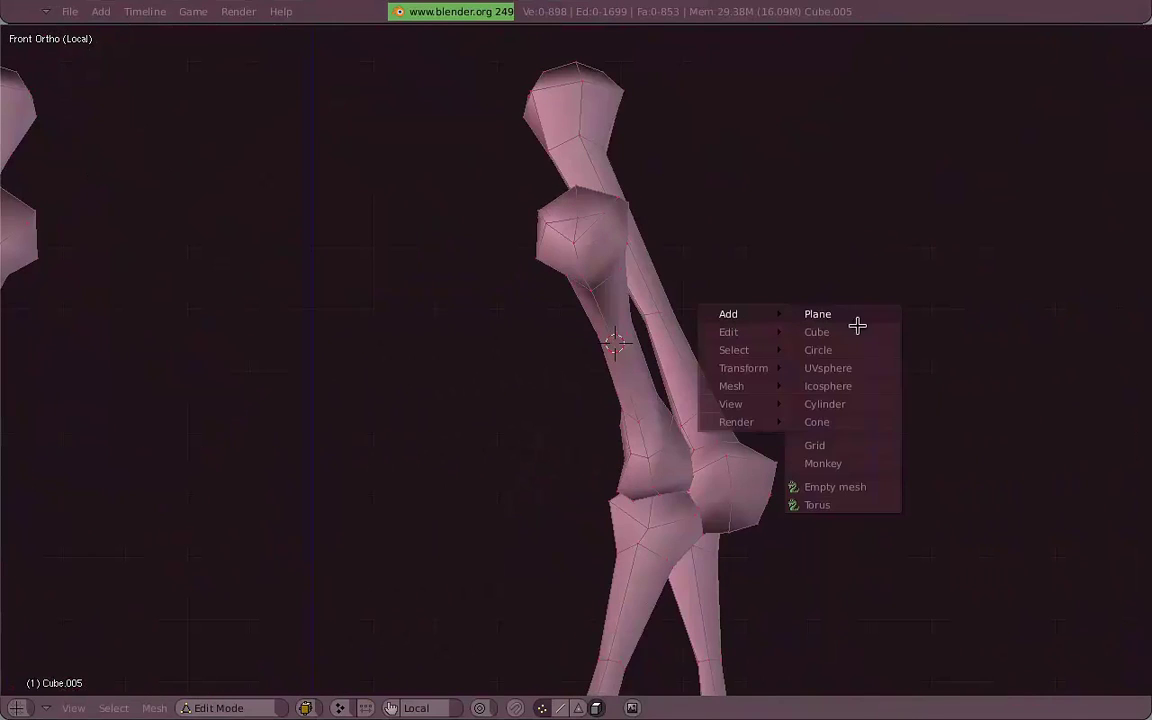
pyautogui.click(861, 410)
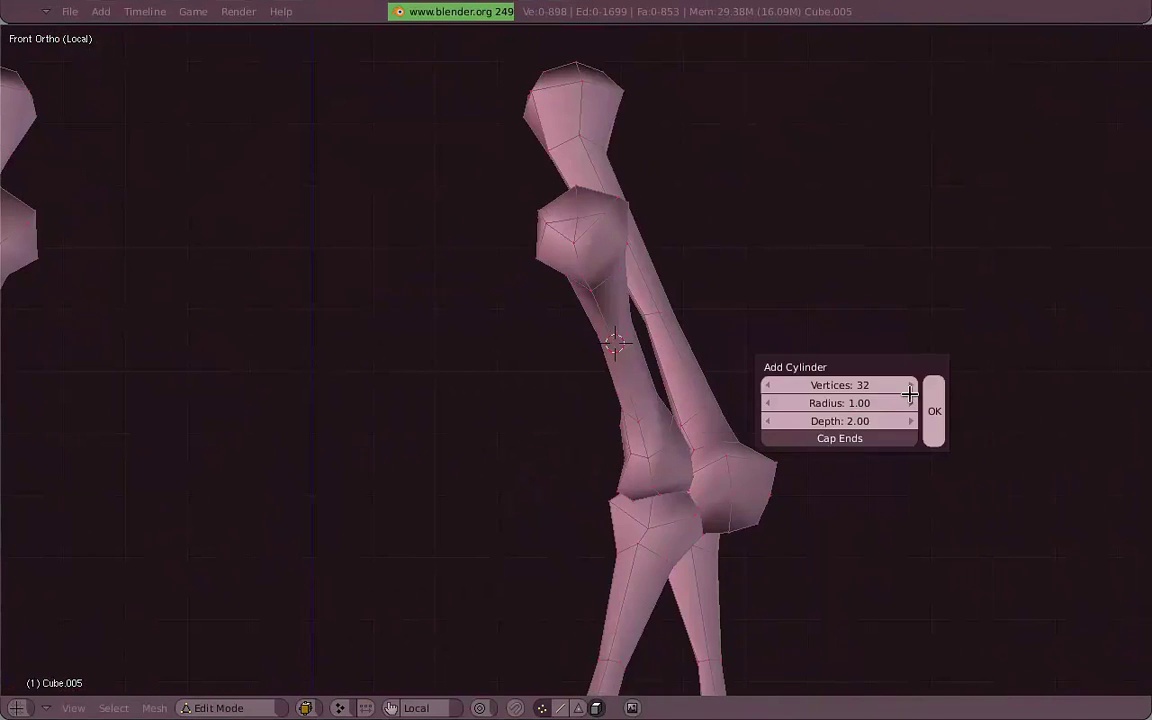
pyautogui.press('Return')
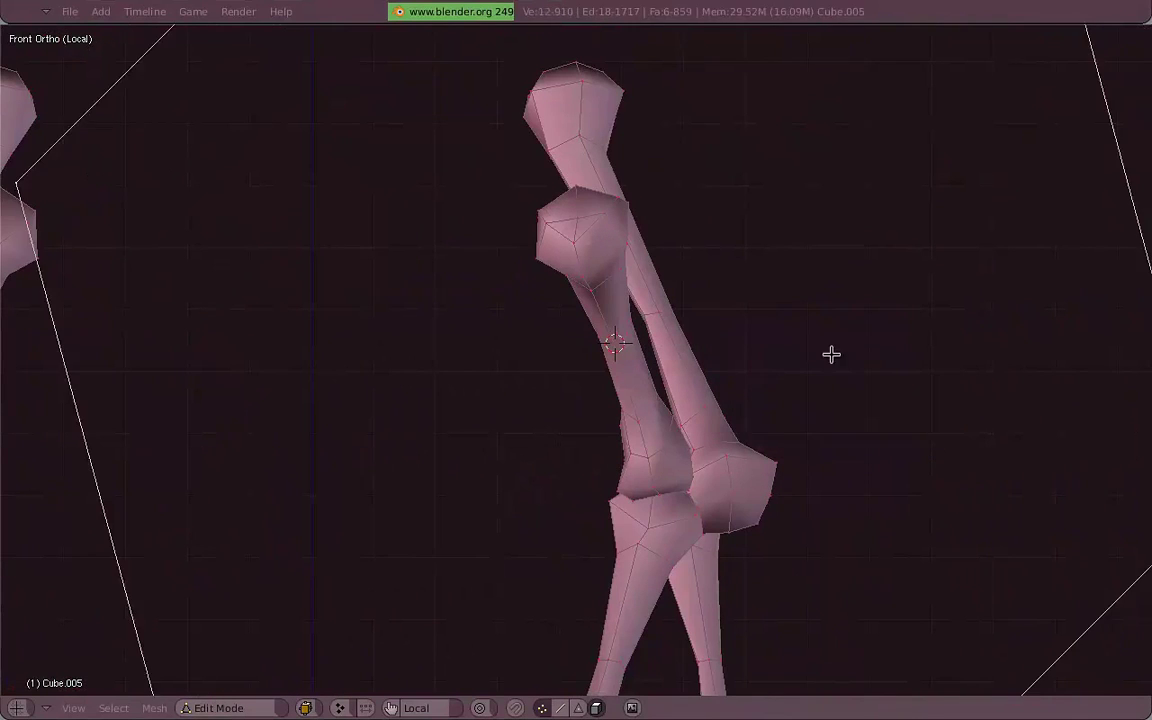
pyautogui.scroll(-4, 830, 352)
pyautogui.press('s')
pyautogui.press('KP_3')
pyautogui.press('r')
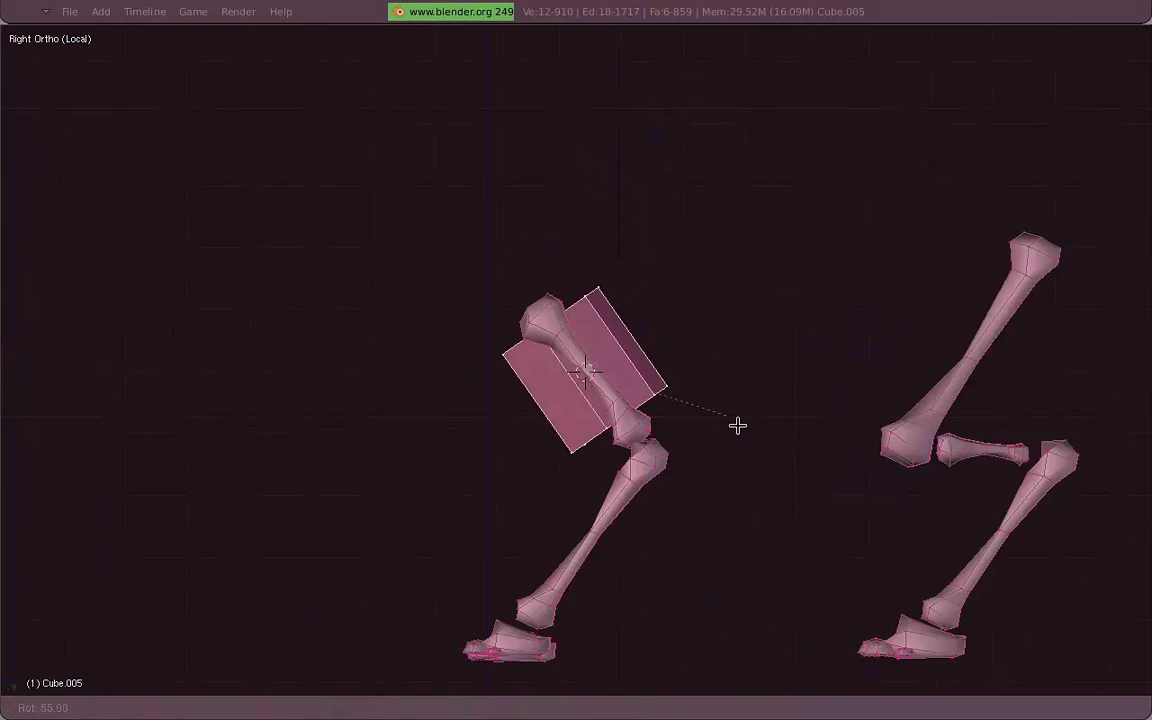
pyautogui.click(737, 426)
# Step: Shrink the test cylinder and position it beside the bone, then select all of it
pyautogui.scroll(3, 771, 342)
pyautogui.press('s')
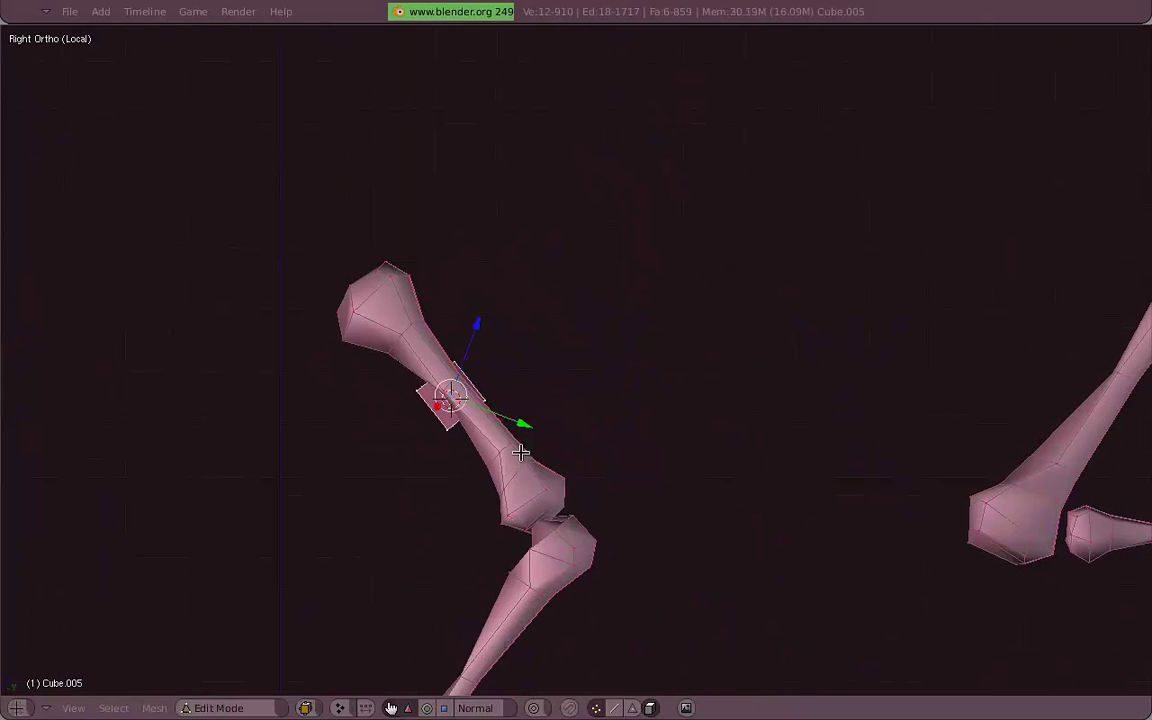
pyautogui.press('z')
pyautogui.press('z')
pyautogui.press('KP_1')
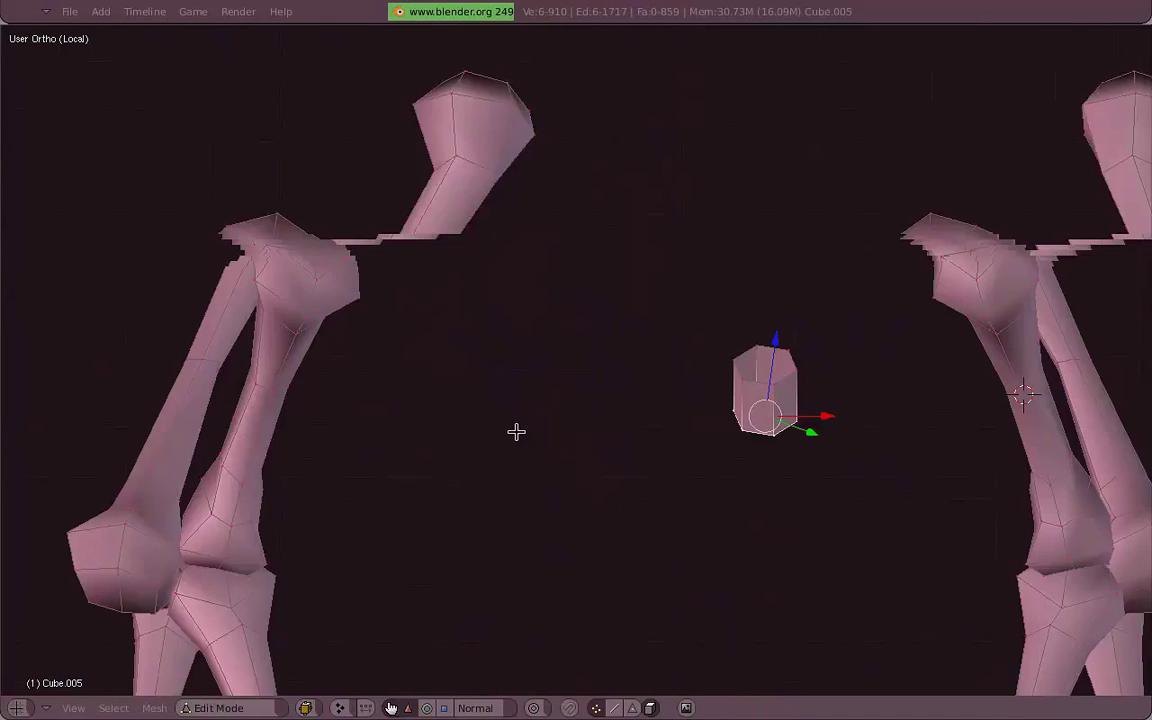
pyautogui.press('KP_3')
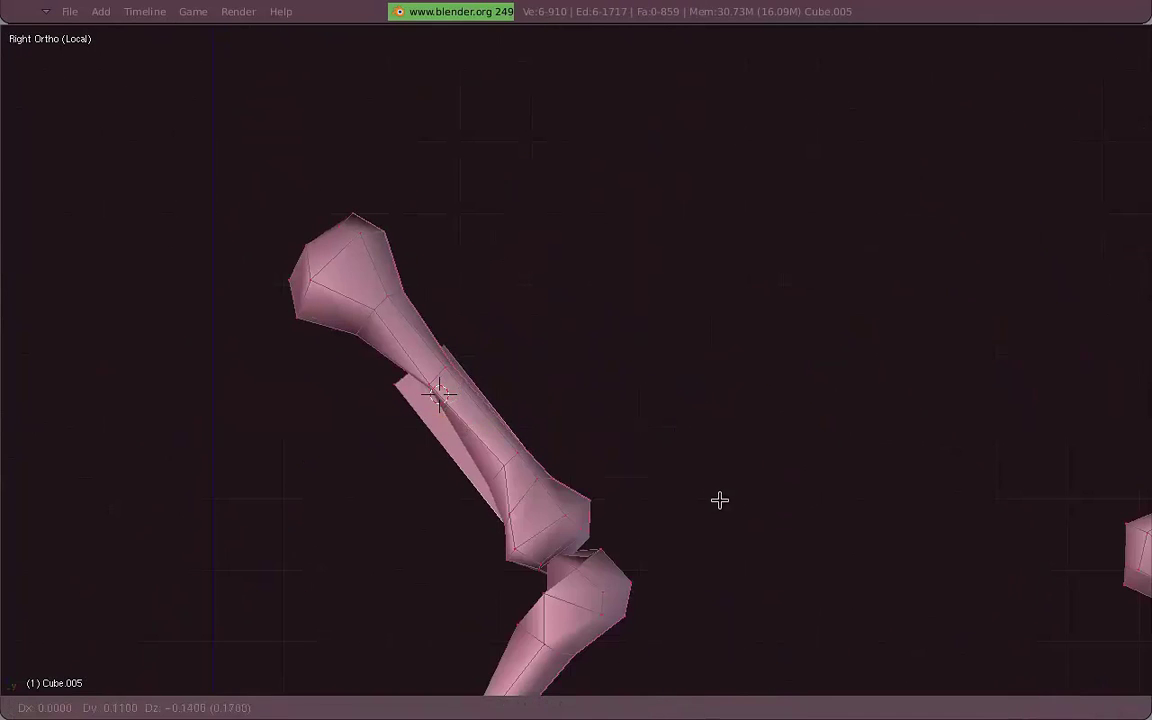
pyautogui.click(474, 358)
pyautogui.moveTo(474, 358); pyautogui.dragTo(625, 388, button='middle')
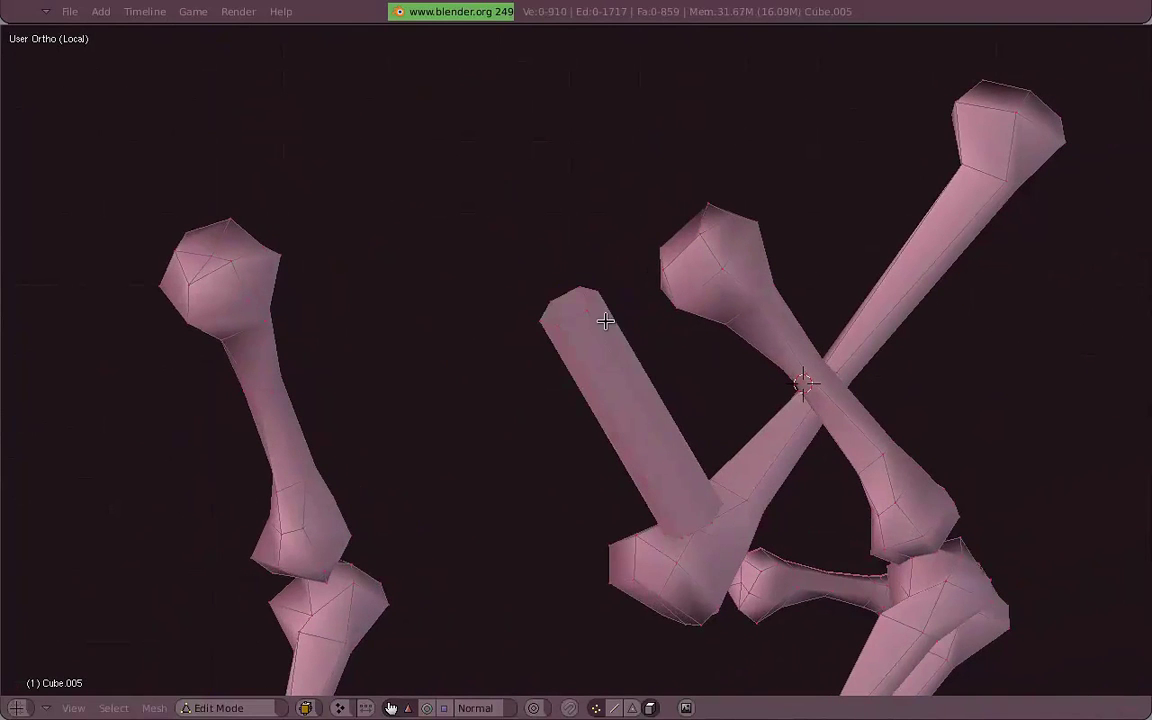
pyautogui.press('l')
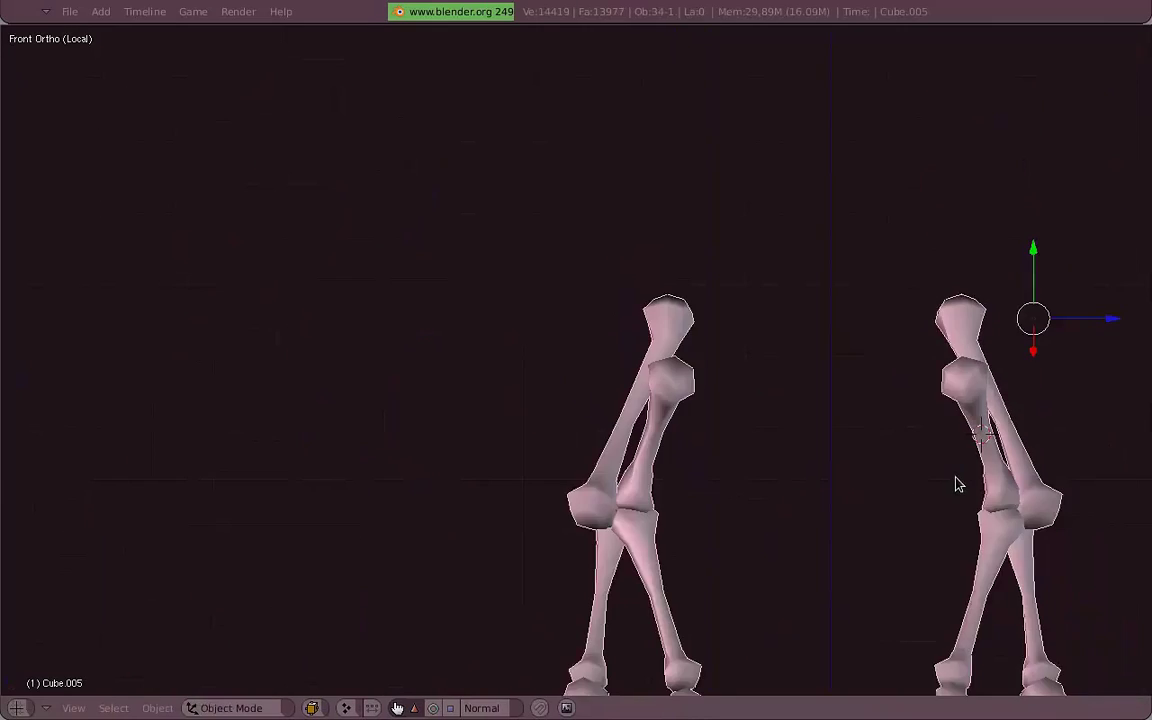
pyautogui.scroll(3, 722, 407)
# Step: Leave Edit Mode, exit local view and show the skeleton from the right side
pyautogui.press('Tab')
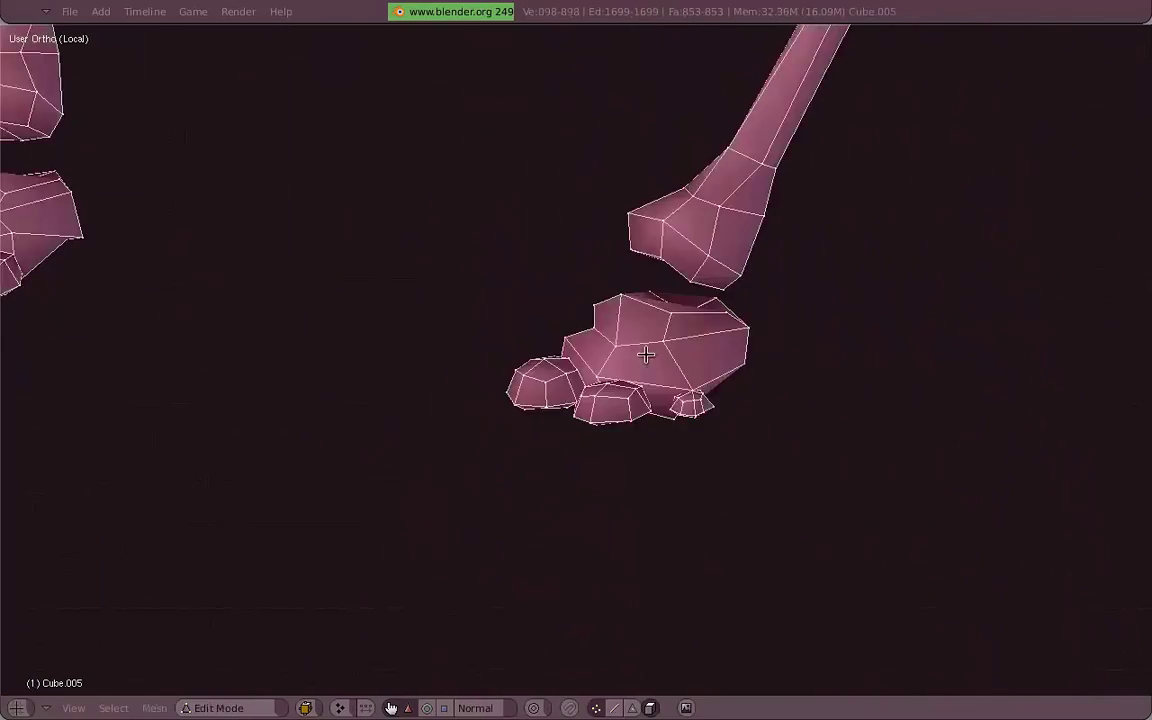
pyautogui.scroll(2, 530, 416)
pyautogui.moveTo(530, 416)
pyautogui.mouseDown(button='middle')
pyautogui.moveTo(496, 270)
pyautogui.moveTo(640, 527)
pyautogui.moveTo(663, 440)
pyautogui.moveTo(751, 497)
pyautogui.mouseUp(button='middle')
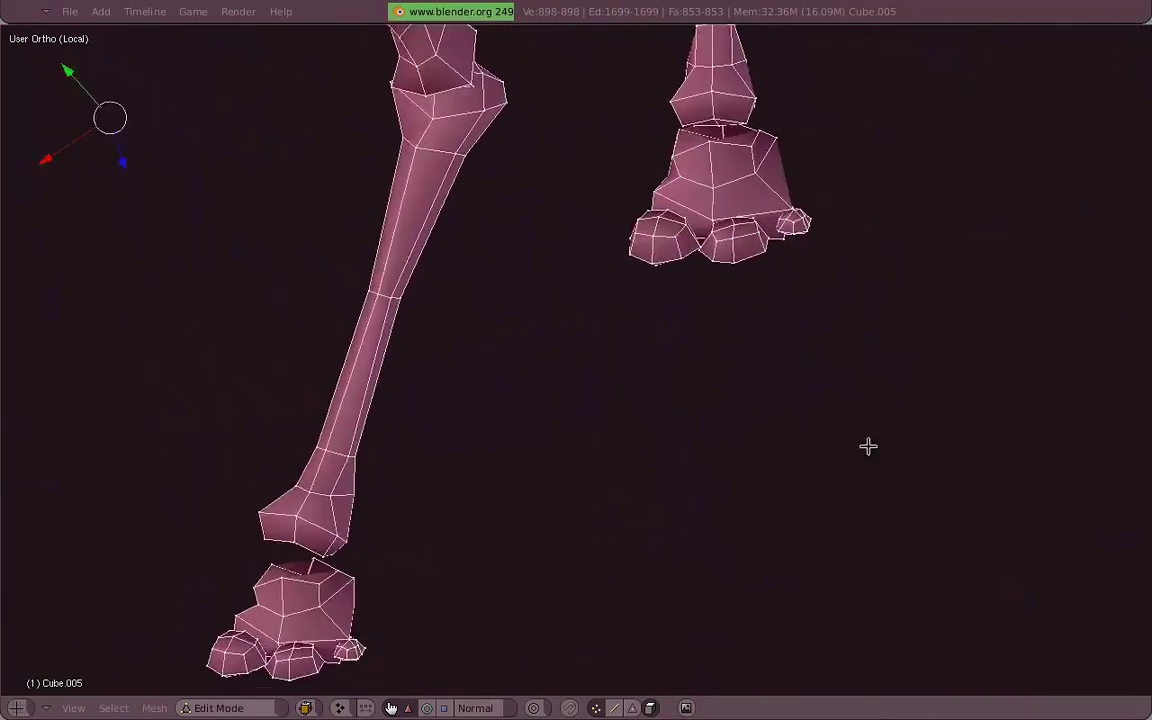
pyautogui.press('KP_Divide')
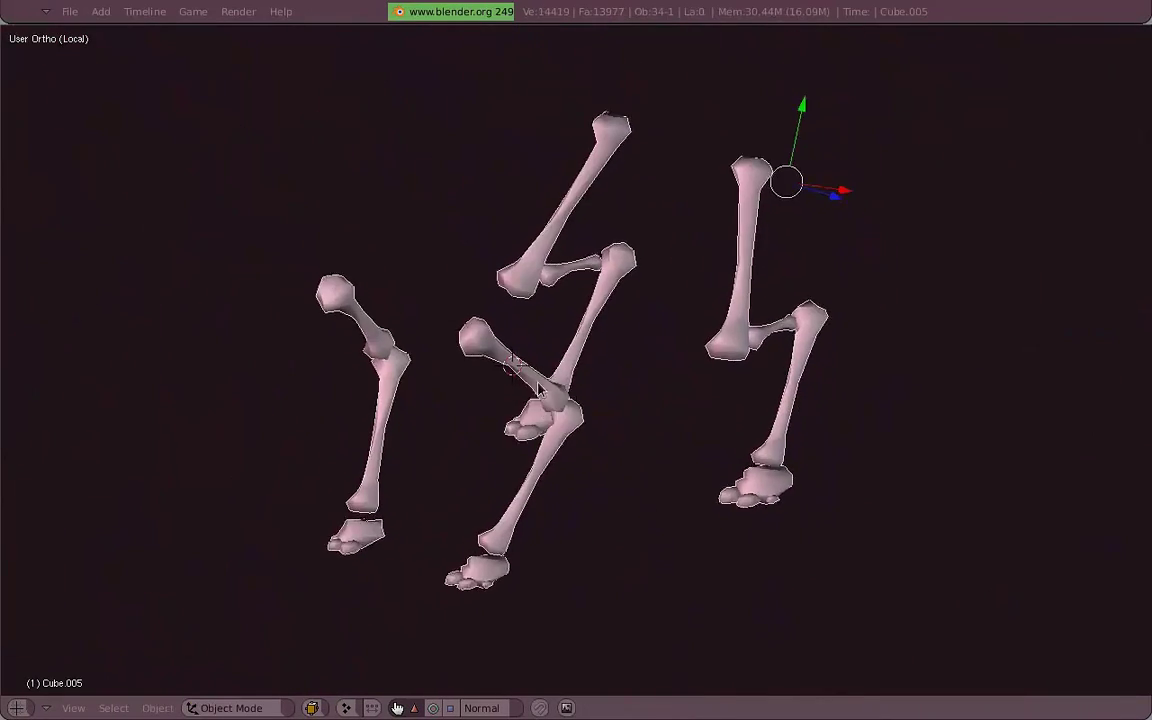
pyautogui.press('KP_3')
pyautogui.scroll(-4, 685, 340)
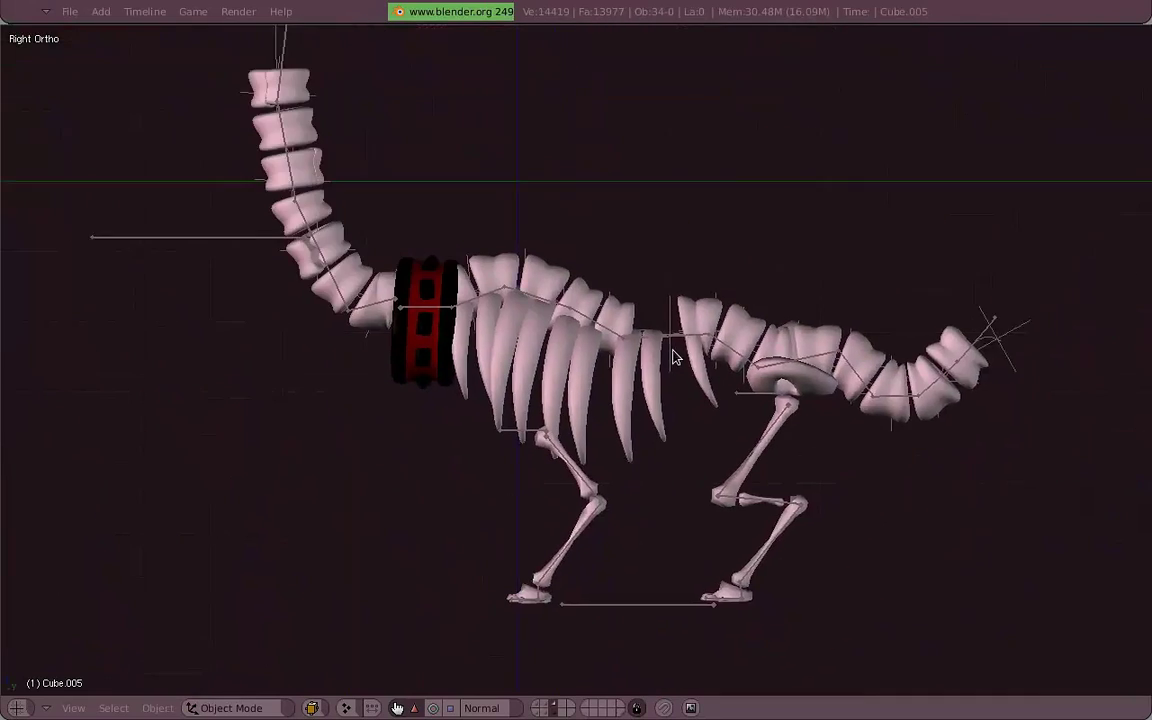
pyautogui.scroll(-2, 680, 344)
# Step: Enable the rig's other layers so the skull reappears, then render from the camera view
pyautogui.keyDown('shift'); pyautogui.click(551, 714); pyautogui.keyUp('shift')
pyautogui.keyDown('shift'); pyautogui.click(545, 714); pyautogui.keyUp('shift')
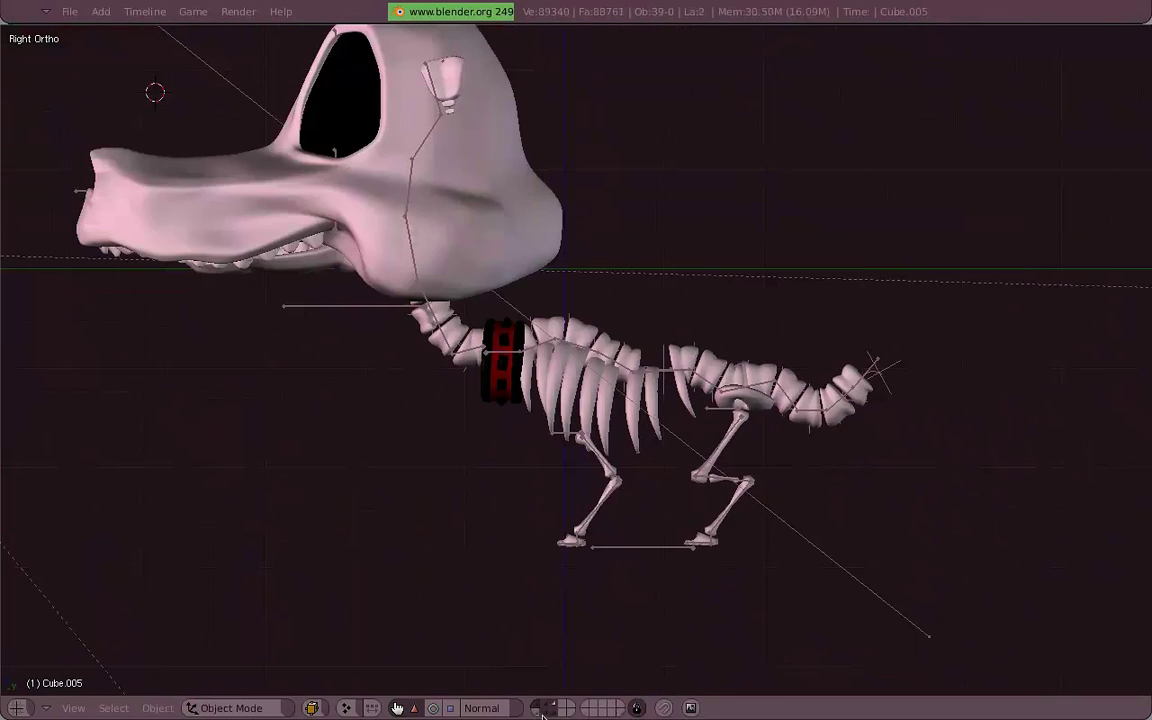
pyautogui.keyDown('shift'); pyautogui.moveTo(689, 429); pyautogui.dragTo(740, 475, button='middle'); pyautogui.keyUp('shift')
pyautogui.press('KP_1')
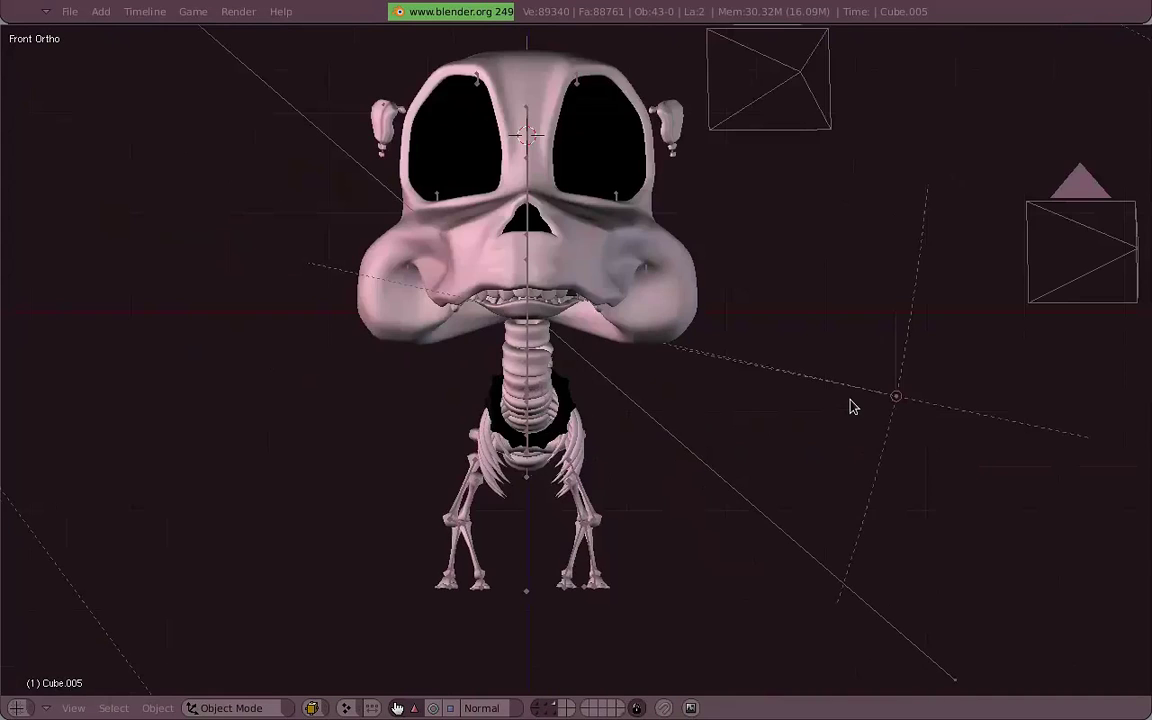
pyautogui.press('KP_0')
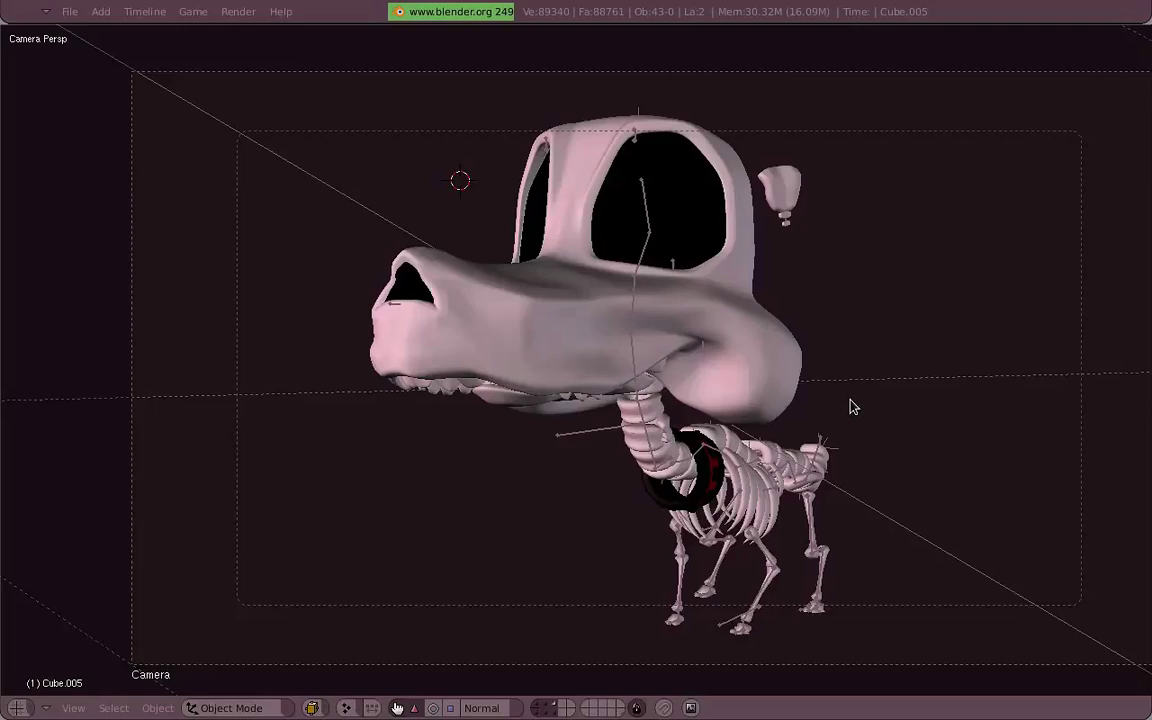
pyautogui.press('F12')
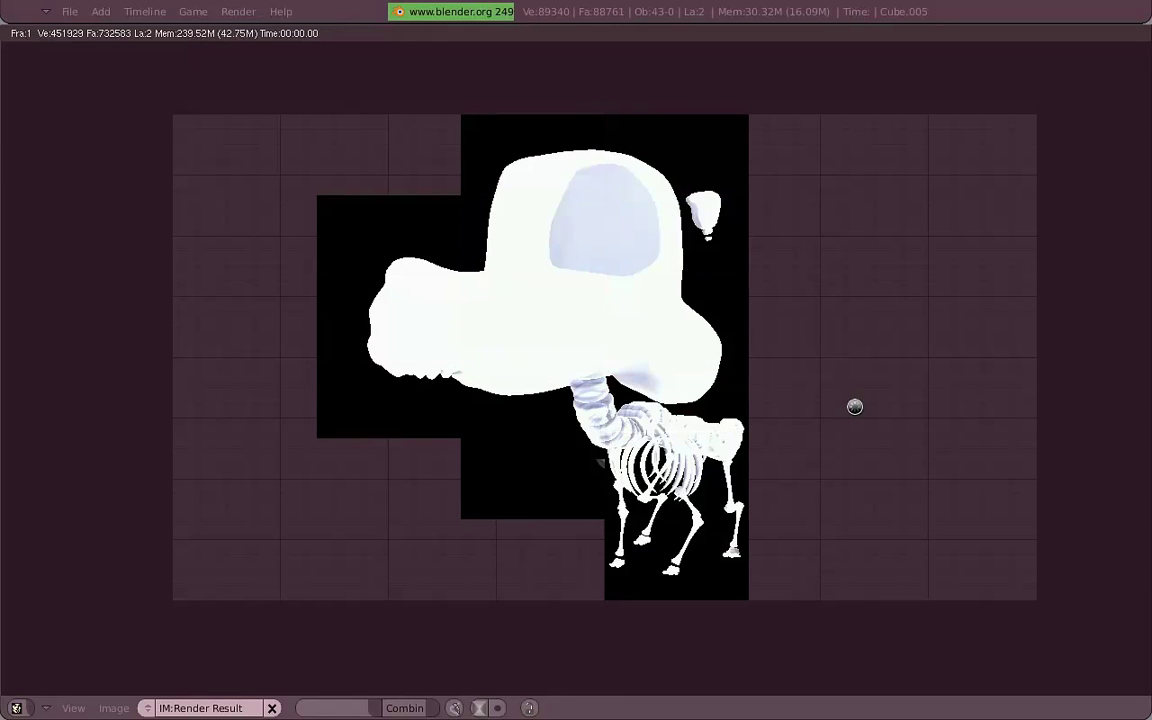
# Step: Re-render the textured dog and close the finished Render Result window
pyautogui.press('F12')
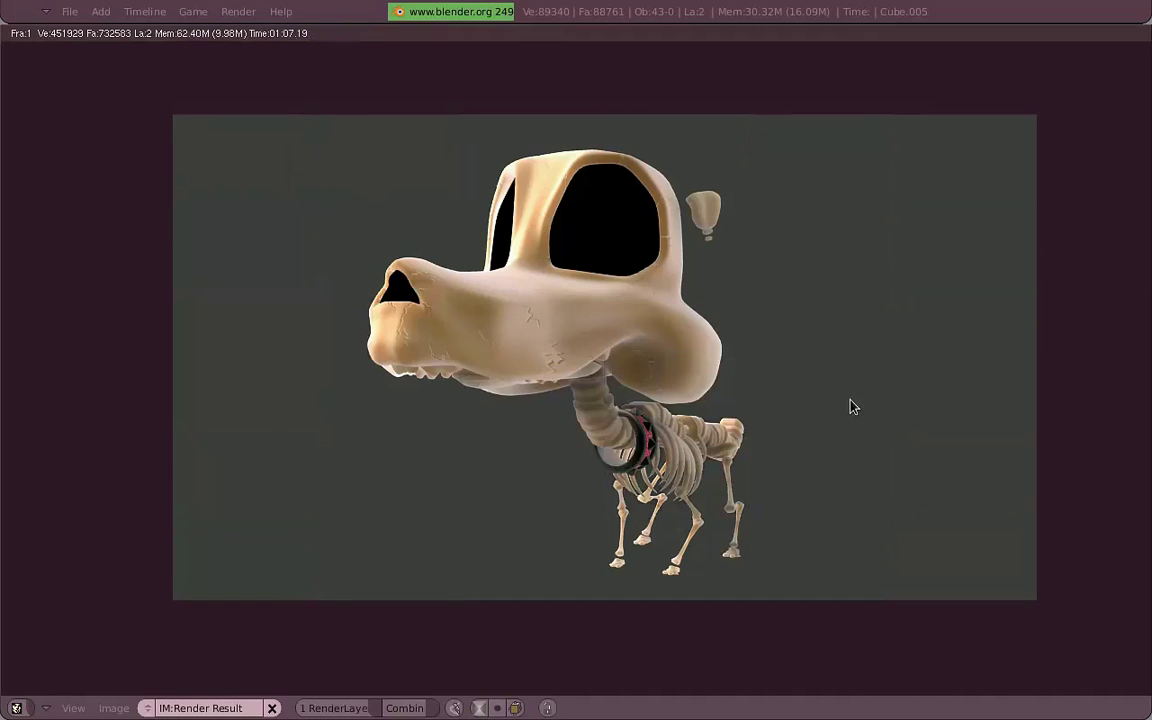
pyautogui.press('Escape')
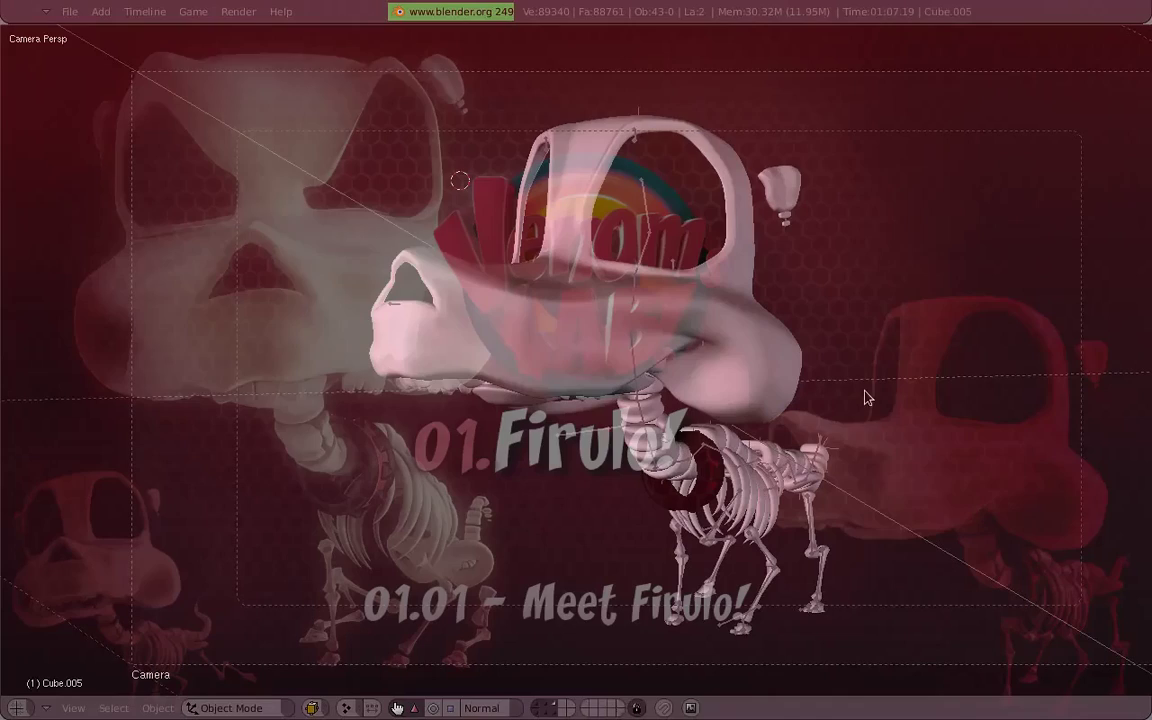